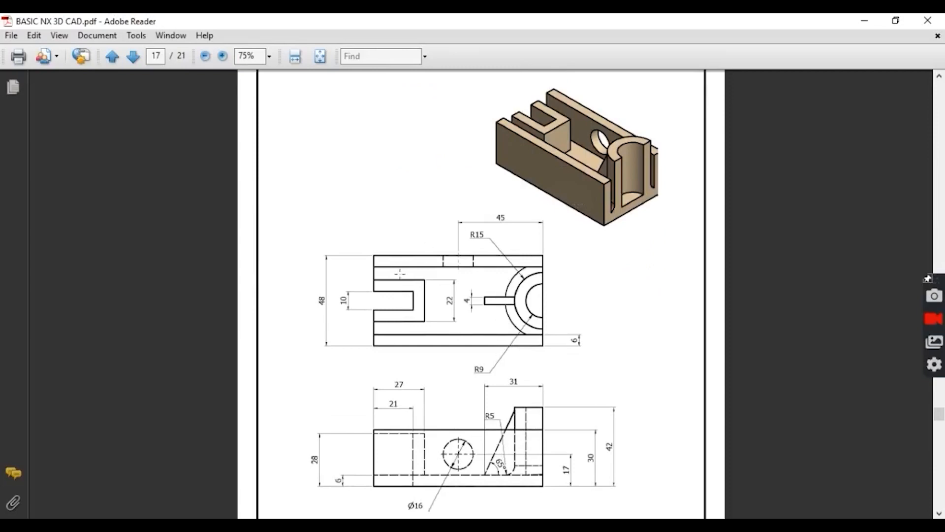
- Examine the base plate's length, width and thickness dimensions in the top and front views of the PDF drawing
scroll(489, 269, down, 2)
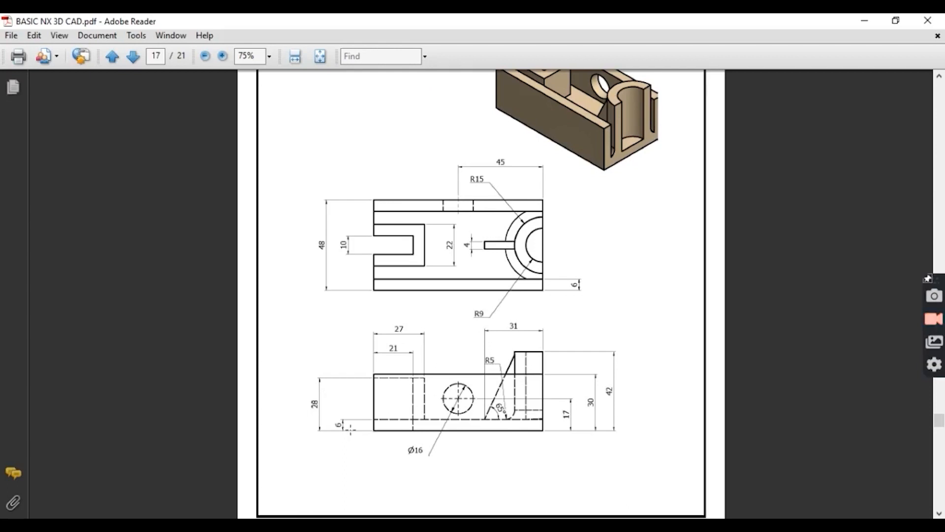
drag(370, 418, 546, 438)
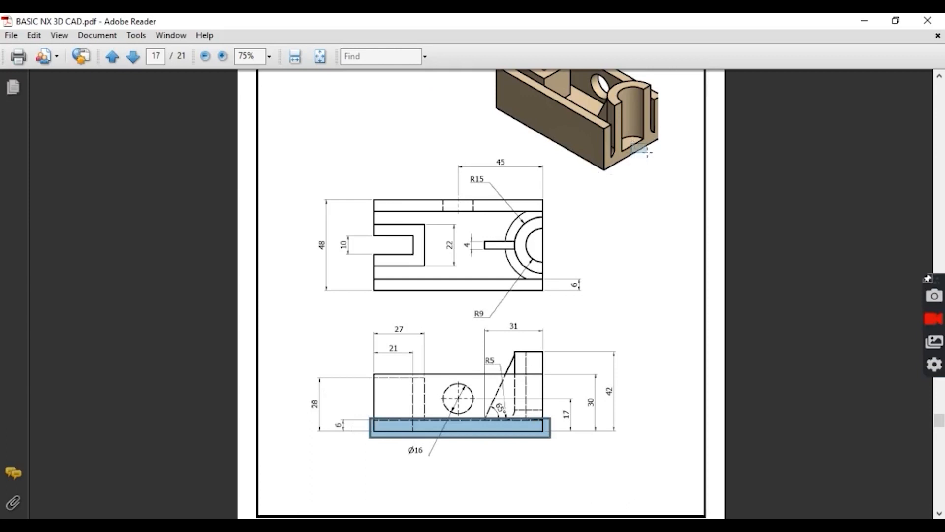
drag(644, 151, 645, 154)
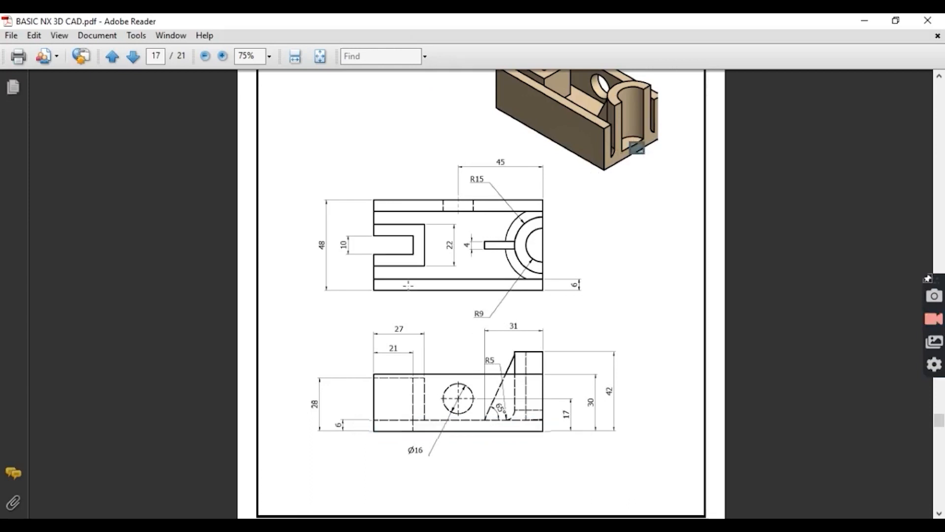
drag(367, 418, 546, 434)
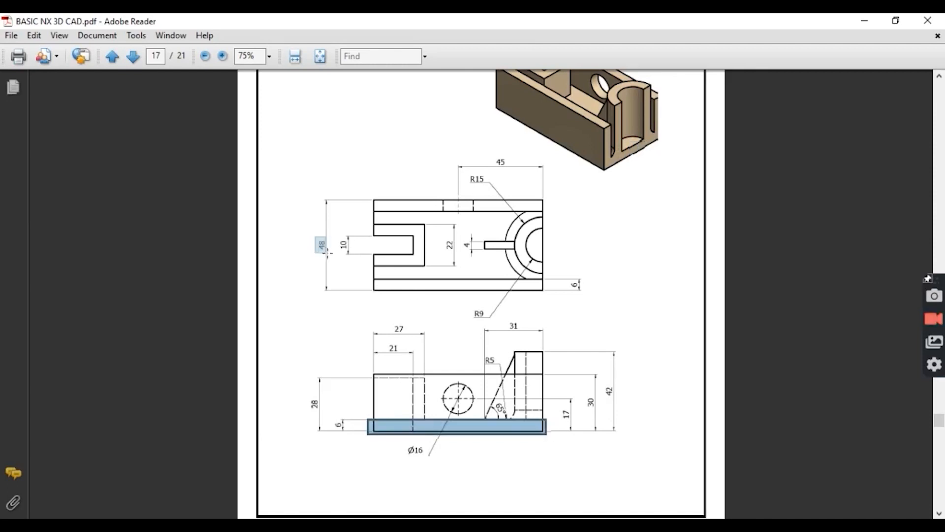
drag(328, 252, 332, 259)
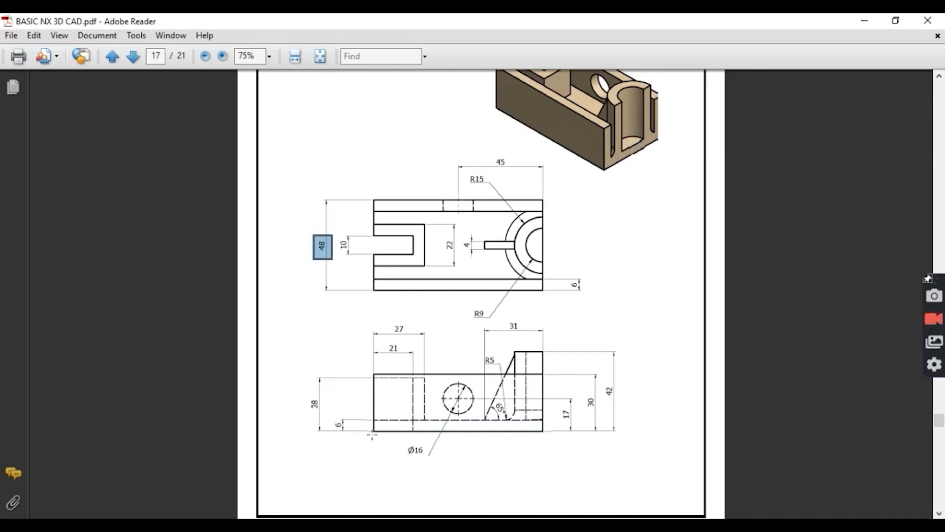
drag(372, 435, 546, 444)
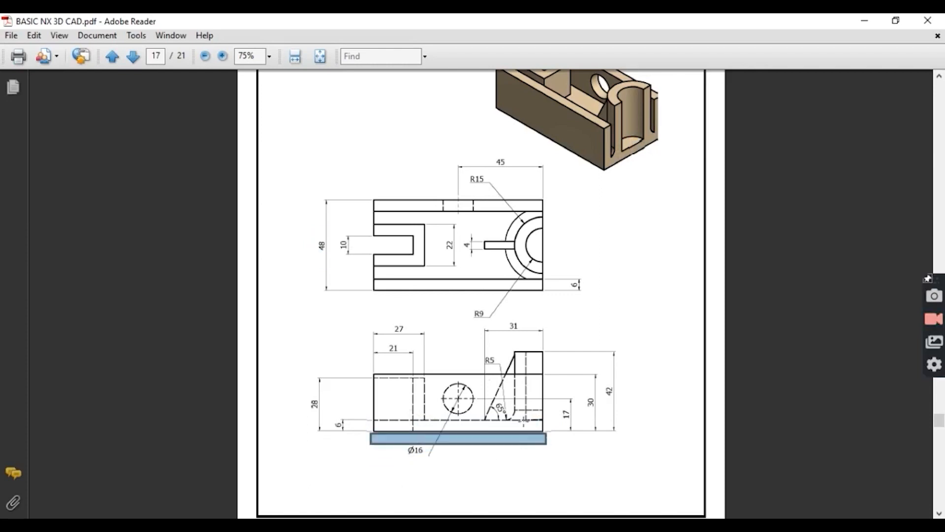
drag(373, 317, 415, 337)
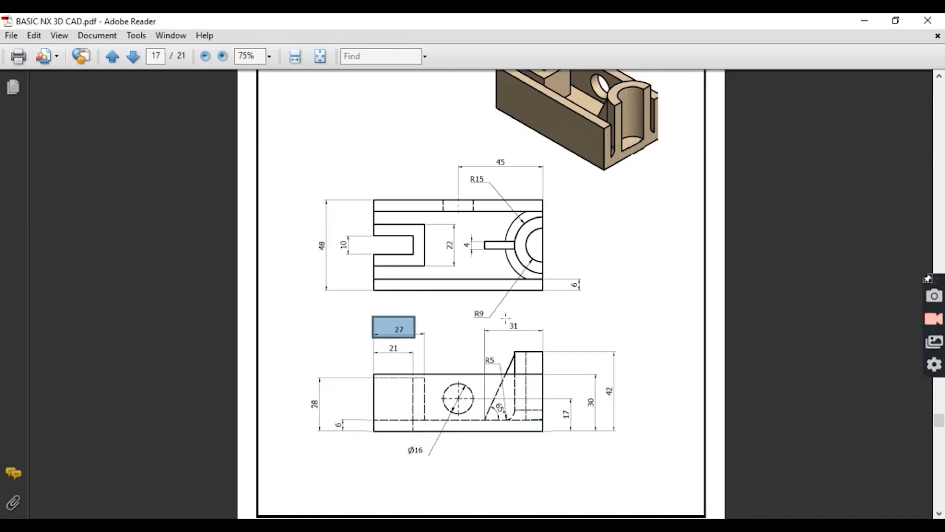
drag(524, 327, 535, 341)
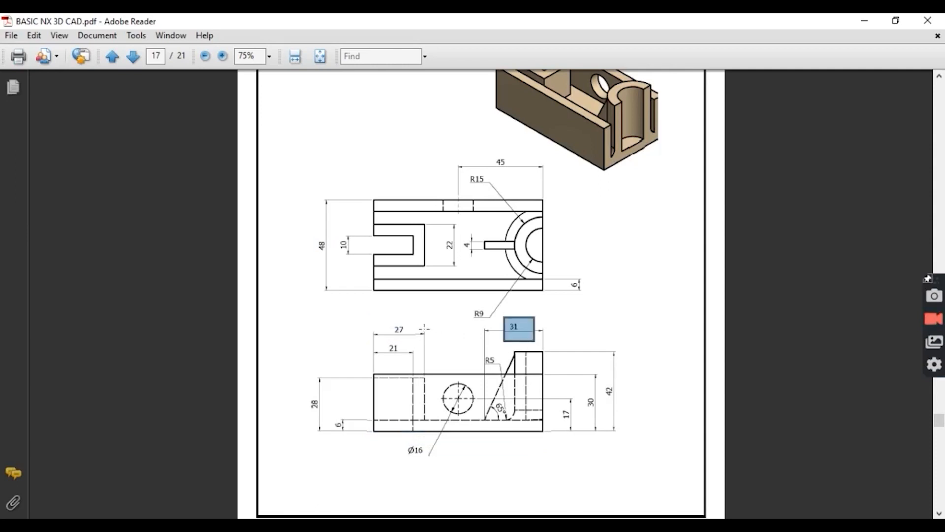
drag(424, 328, 488, 352)
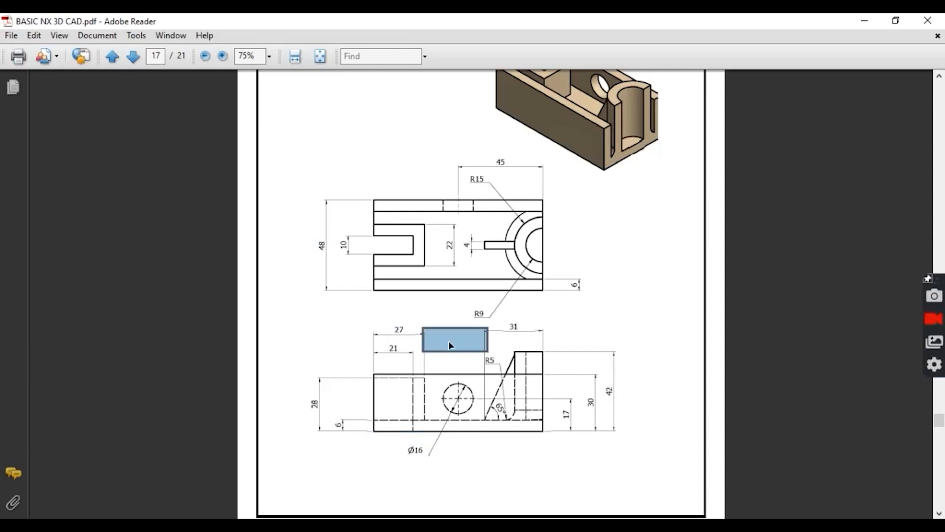
drag(455, 153, 547, 169)
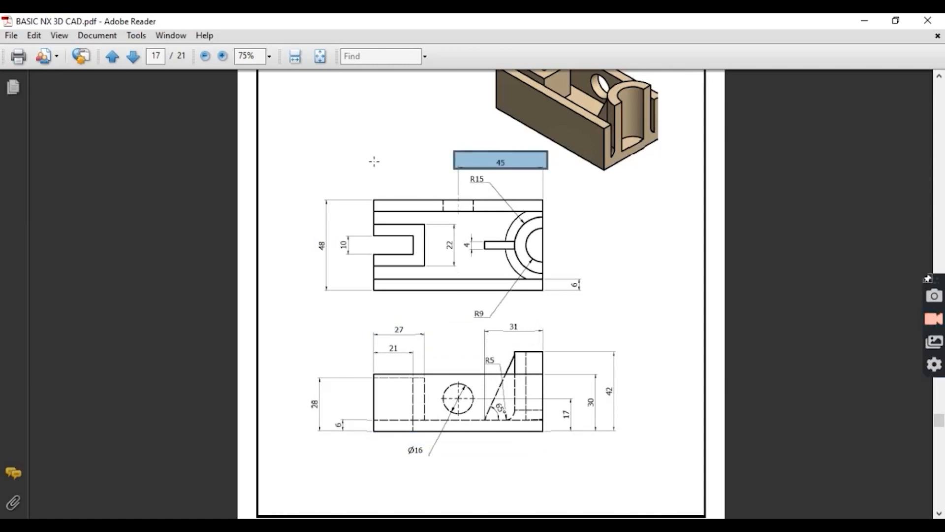
drag(374, 158, 457, 199)
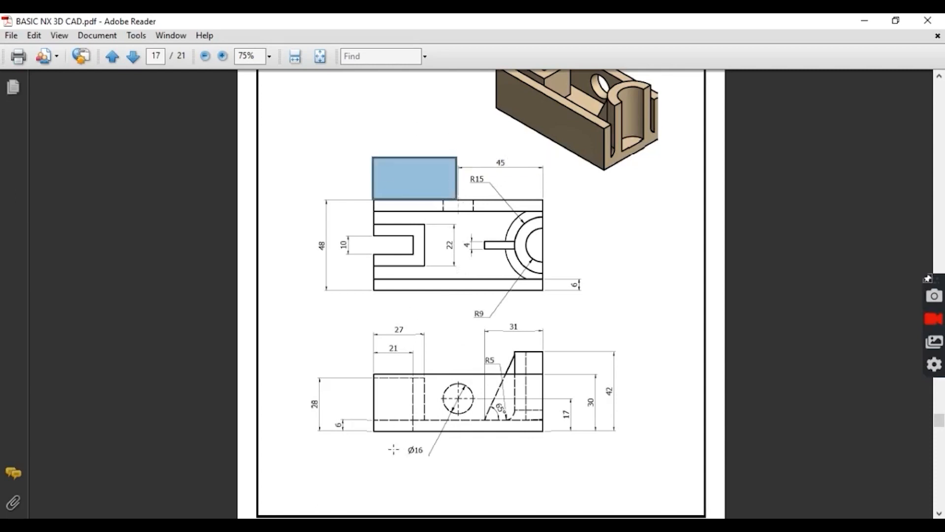
drag(374, 432, 546, 440)
drag(330, 409, 362, 450)
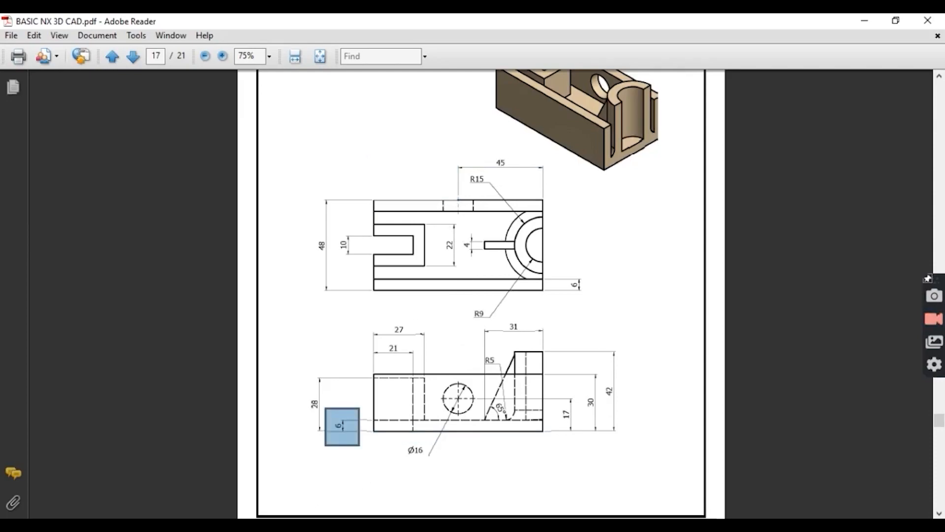
- Switch to NX and sketch a rectangle about 104 by 18 mm on the XZ plane, centred on the origin
key(alt+Tab)
click(20, 69)
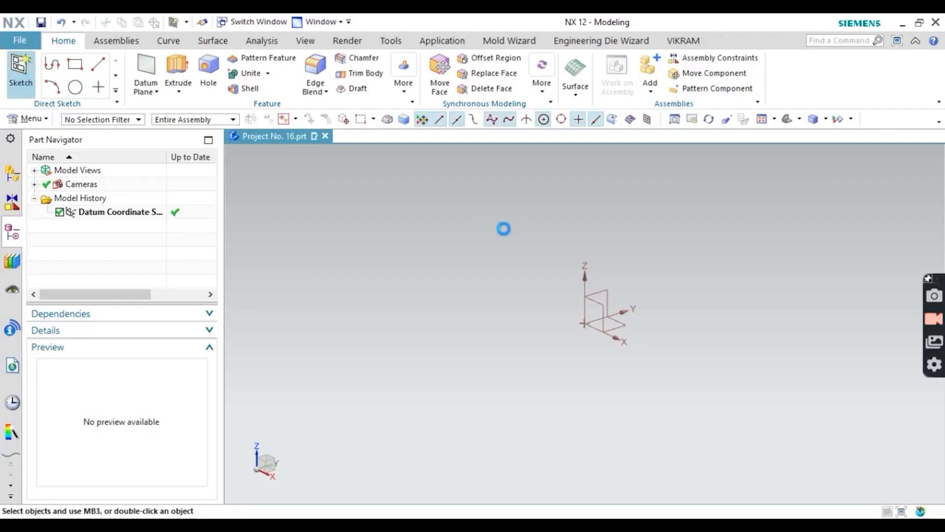
click(595, 303)
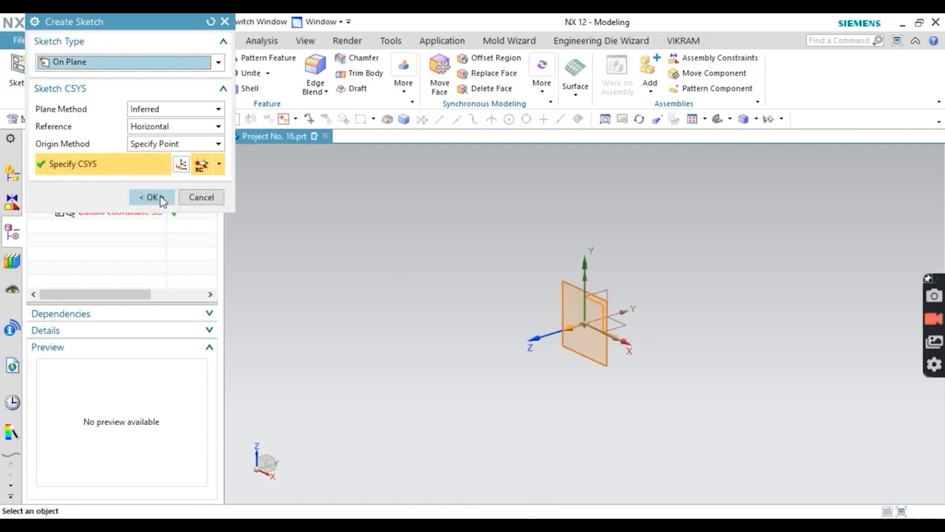
click(148, 195)
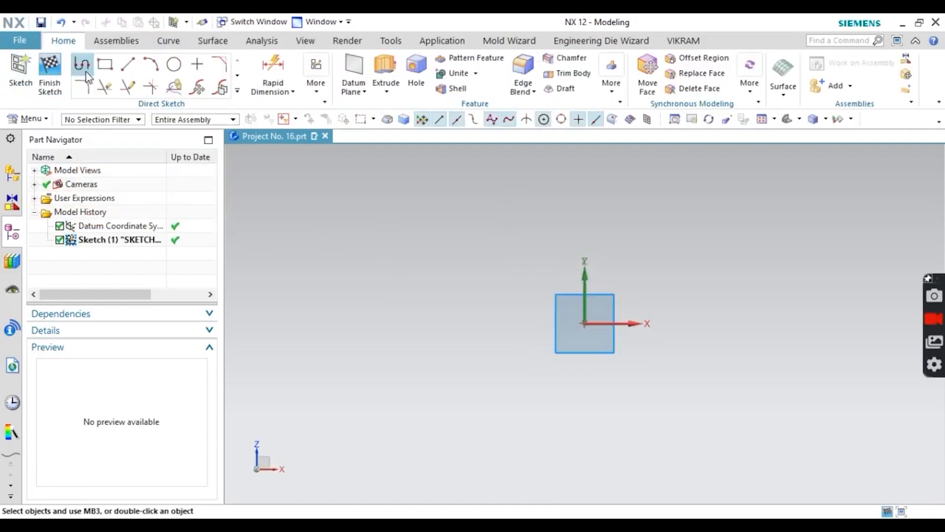
click(104, 66)
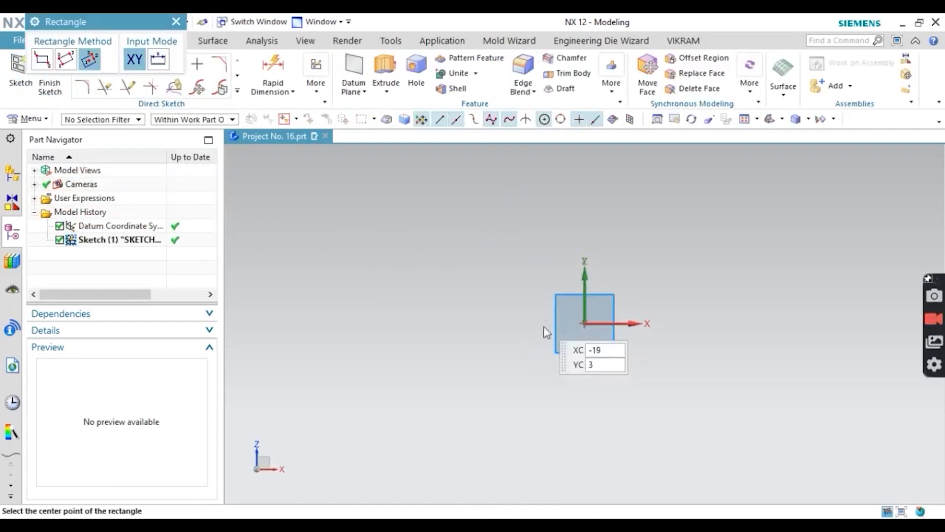
click(584, 325)
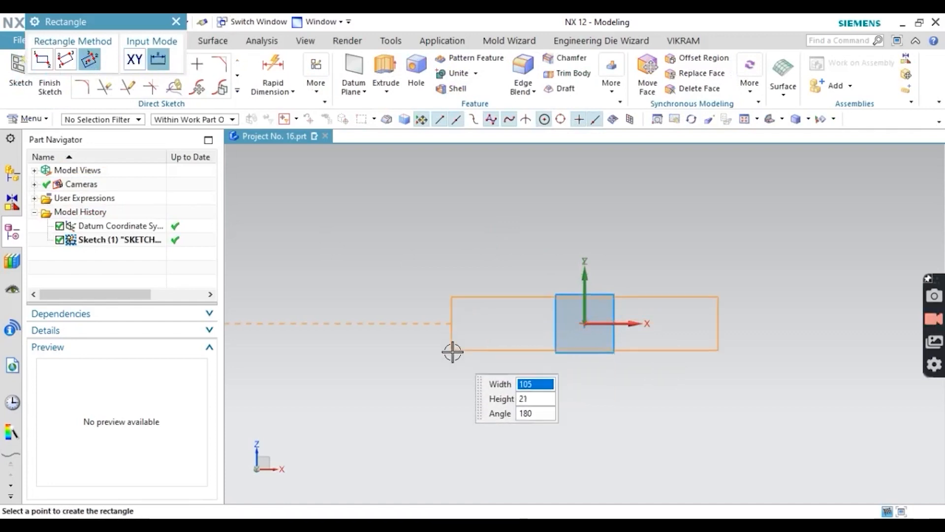
click(452, 347)
key(Escape)
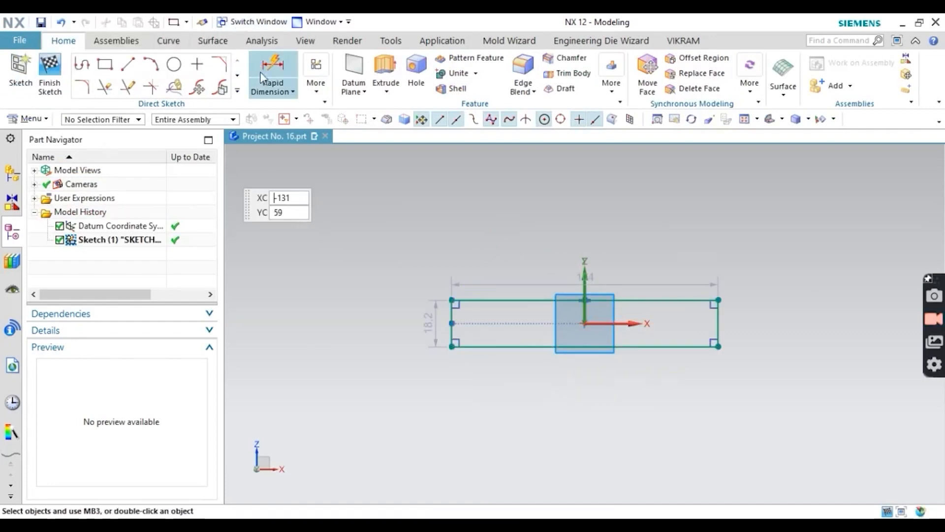
- Dimension the rectangle to 90 mm wide and 6 mm high, and finish the sketch
key(d)
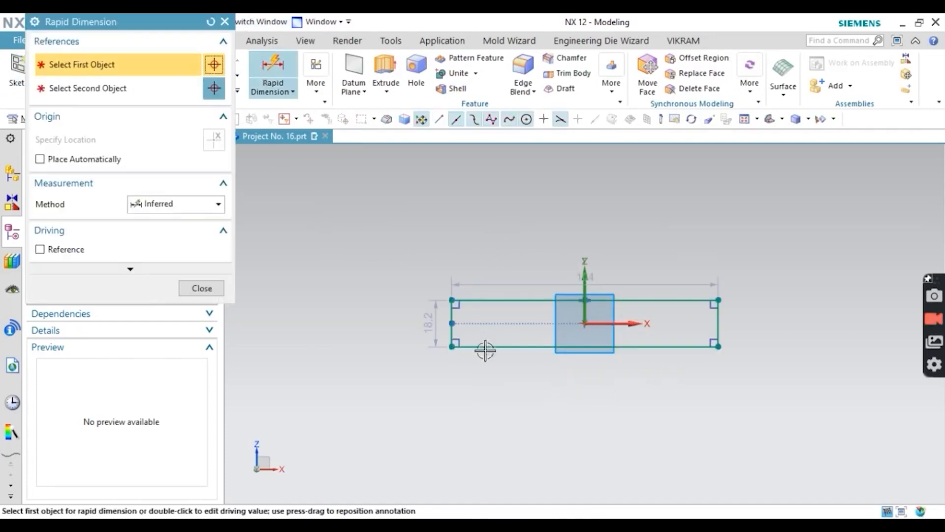
click(485, 347)
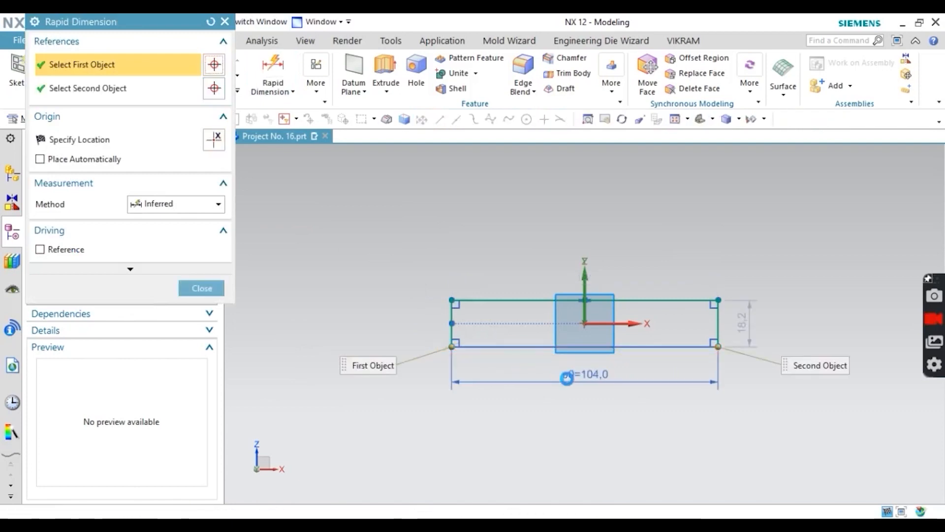
click(566, 376)
text(90)
key(Return)
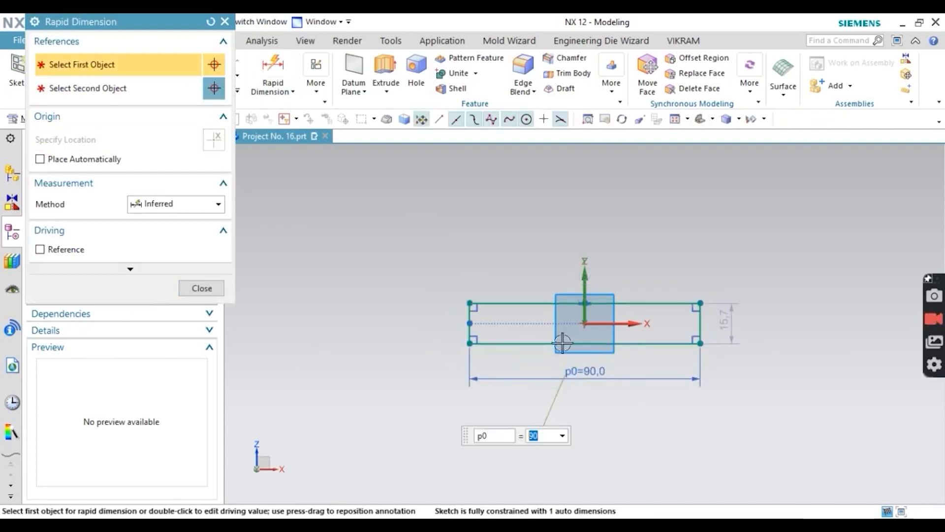
scroll(487, 323, up, 5)
click(431, 297)
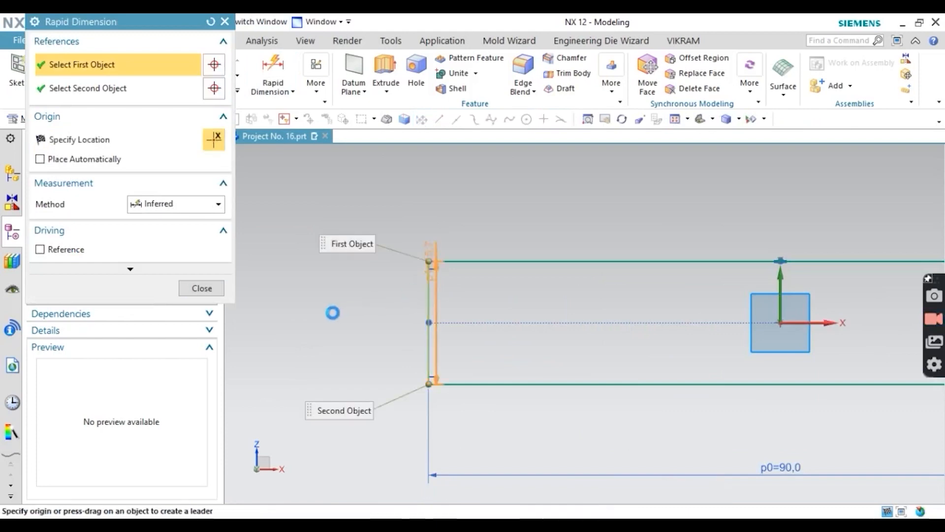
click(333, 312)
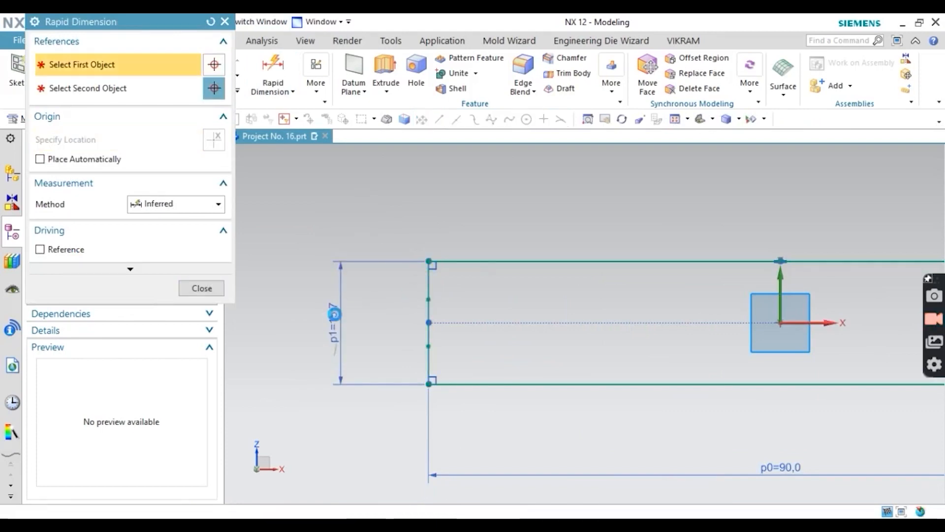
scroll(412, 333, down, 6)
click(202, 288)
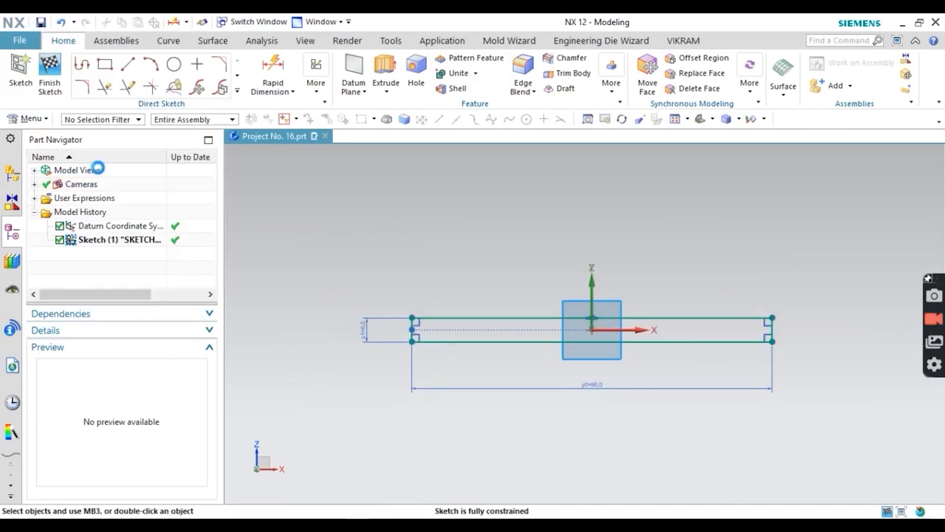
click(48, 76)
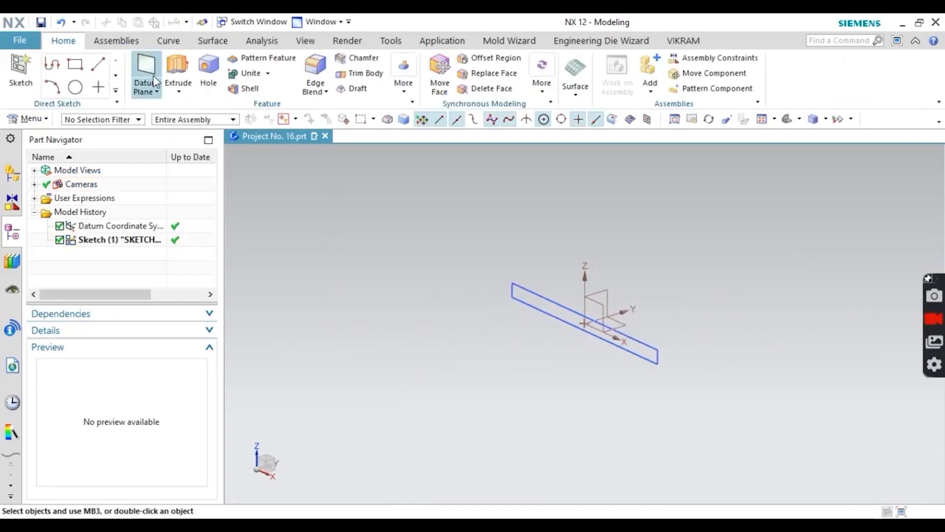
- Extrude the rectangle with a symmetric value of 48/2 mm as the base plate, and hide its sketch
click(176, 73)
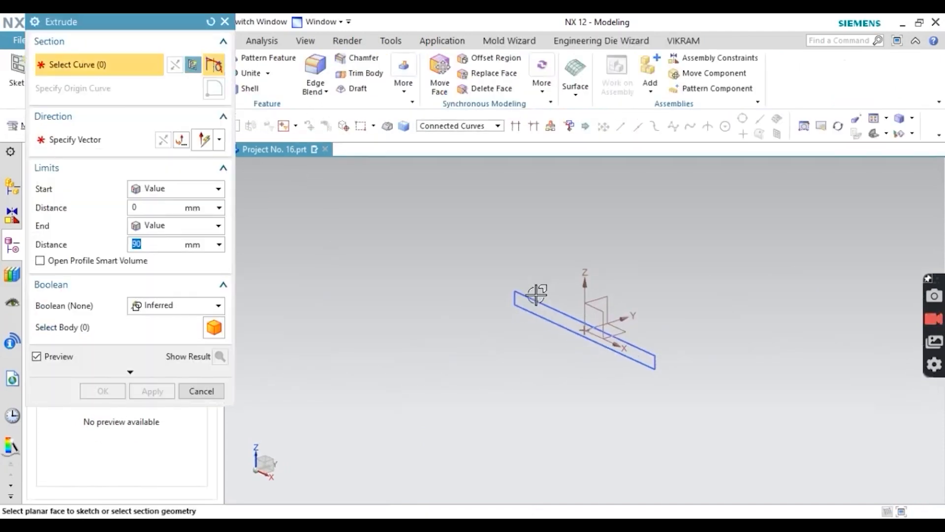
click(537, 294)
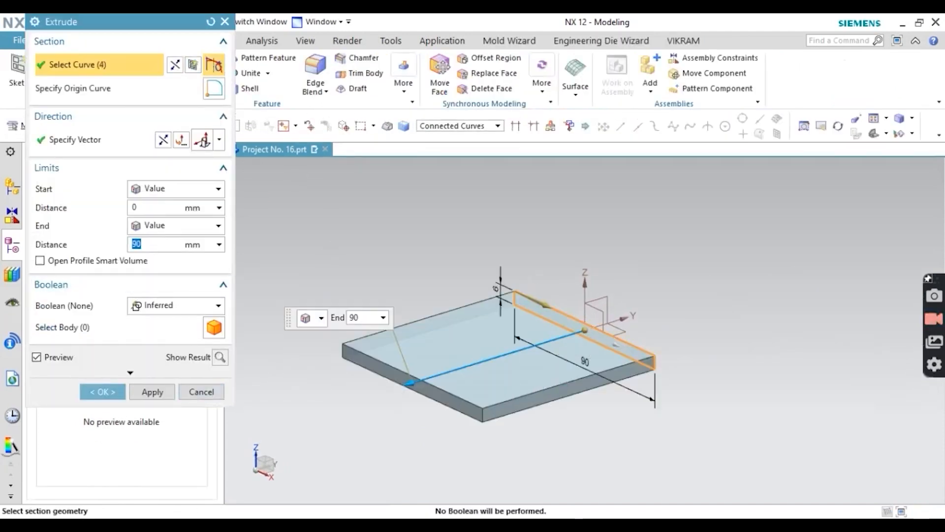
key(alt+Tab)
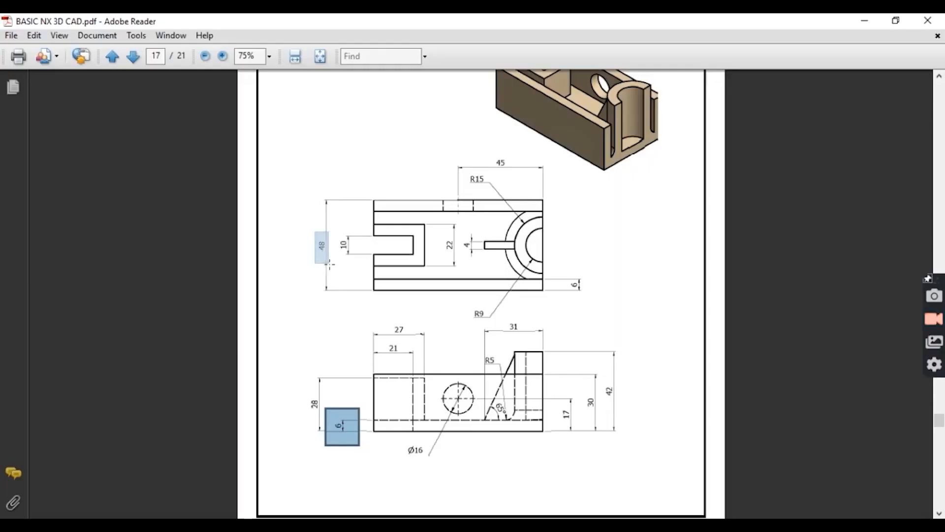
key(alt+Tab)
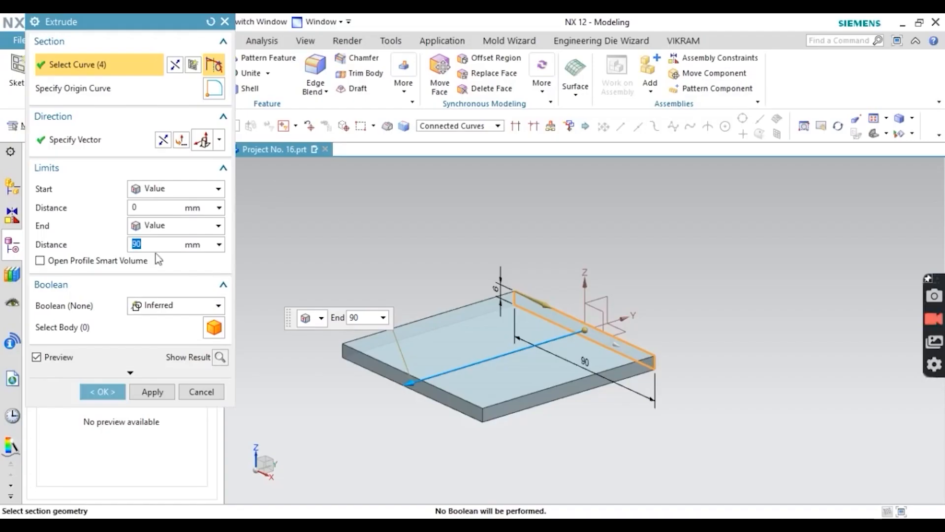
click(141, 225)
click(165, 256)
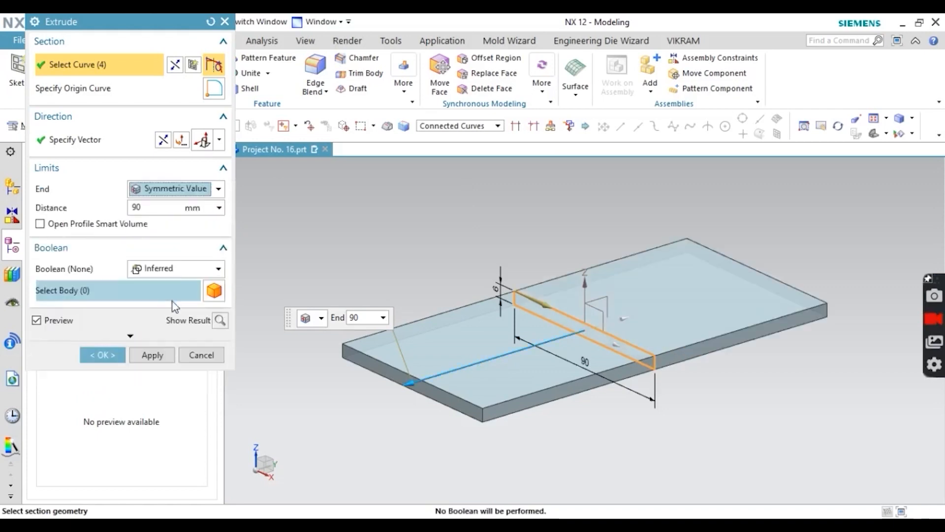
click(142, 209)
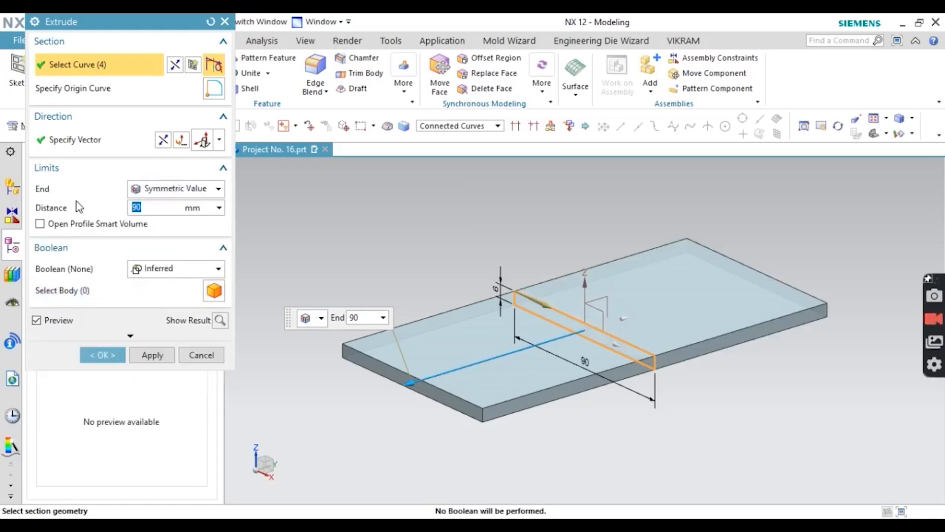
text(48/2)
key(Return)
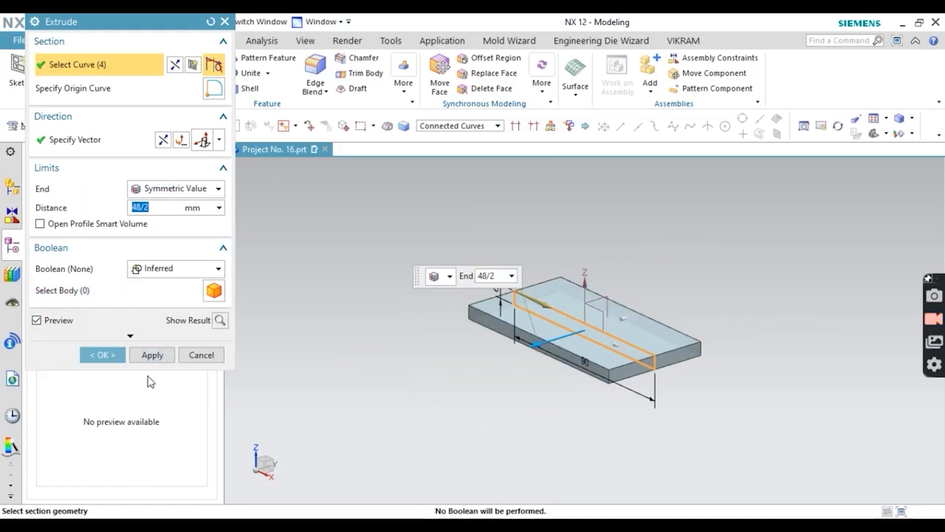
click(112, 363)
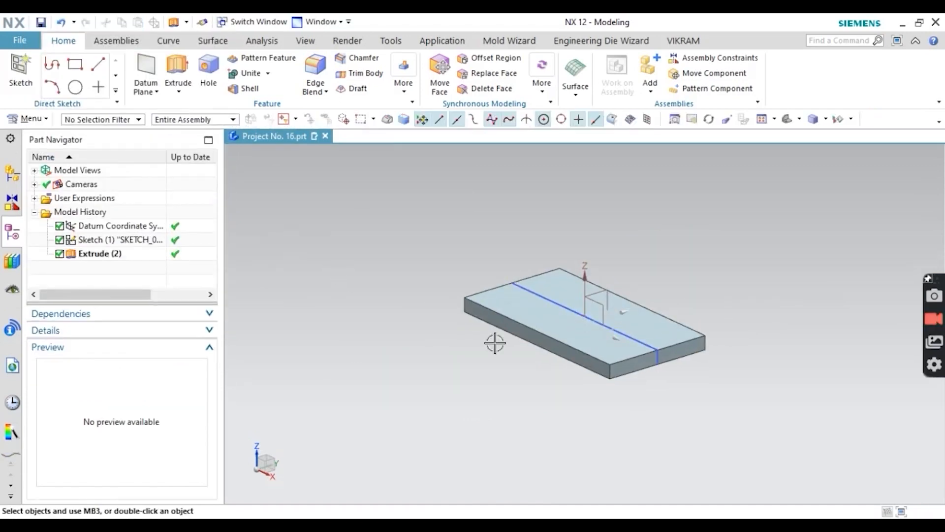
click(533, 299)
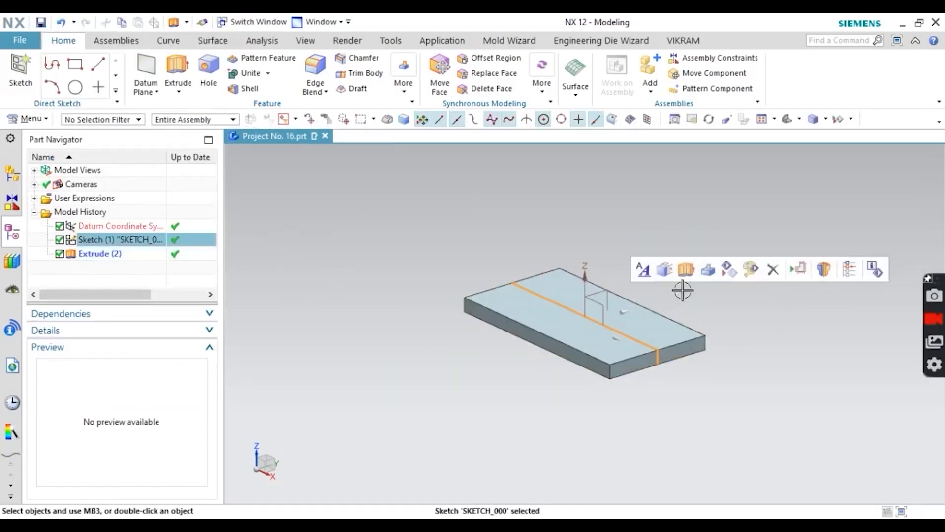
click(727, 270)
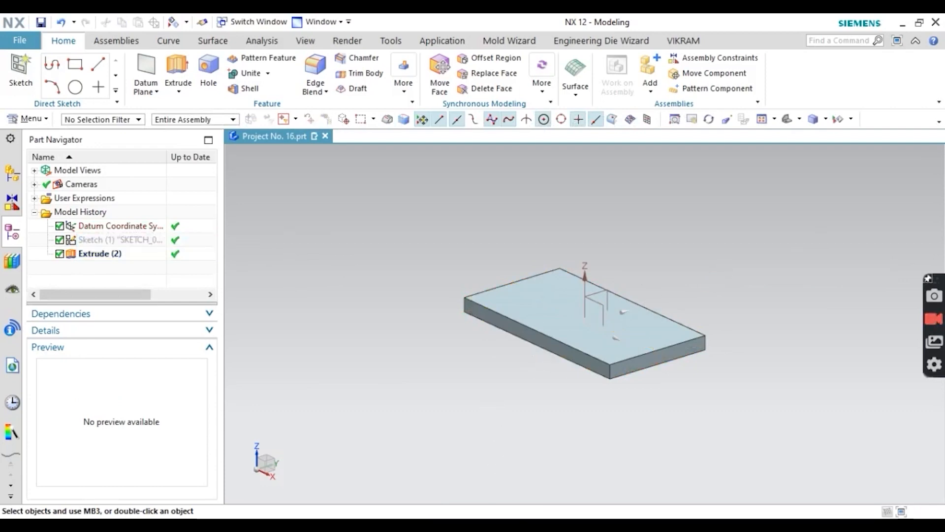
- Switch to the PDF drawing and examine the two long side walls and their thickness in the top view
key(alt+Tab)
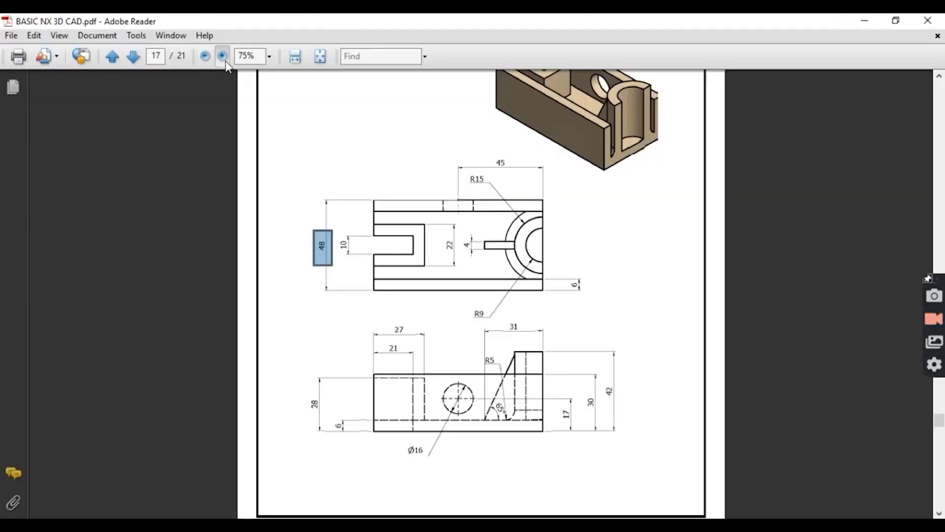
click(223, 56)
scroll(342, 184, down, 2)
ctrl+scroll(390, 239, up, 1)
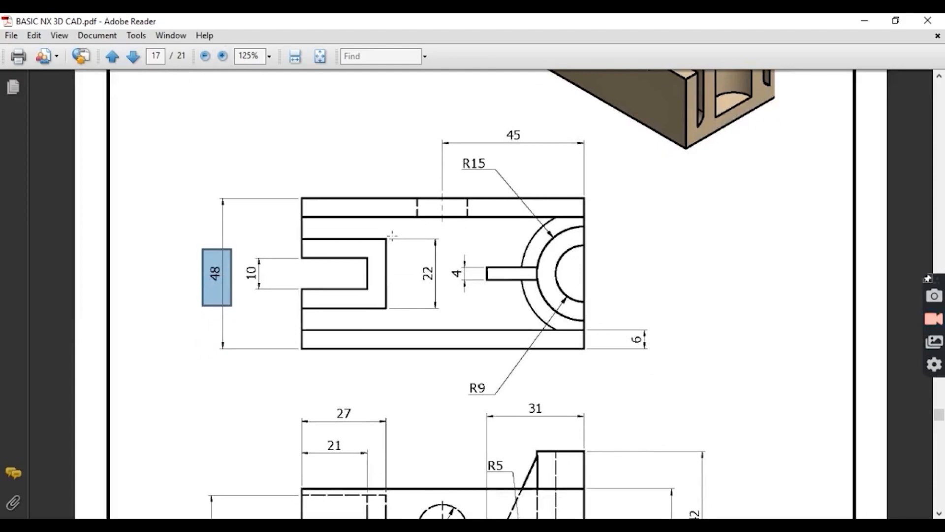
scroll(392, 239, down, 1)
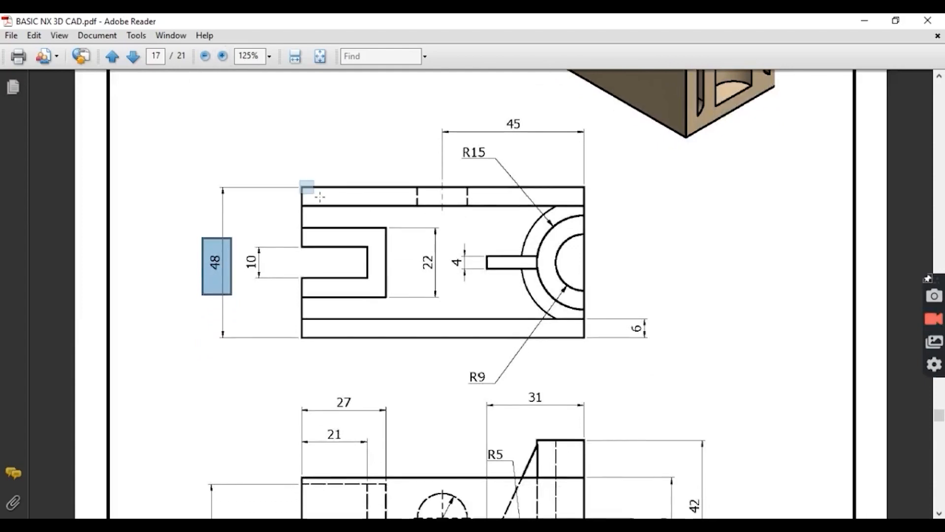
mouse_move(320, 197)
mouse_down()
mouse_move(618, 217)
mouse_move(606, 212)
mouse_up()
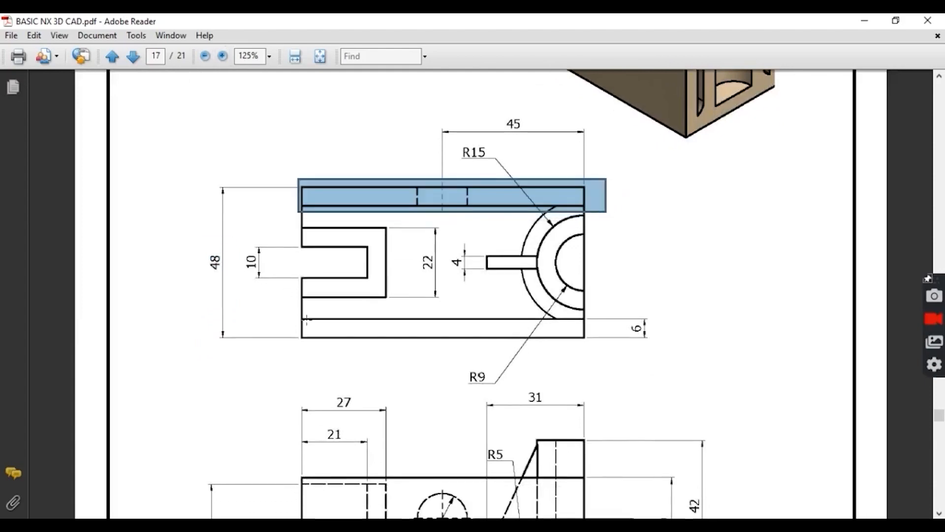
mouse_move(295, 316)
mouse_down()
mouse_move(597, 338)
mouse_move(595, 348)
mouse_up()
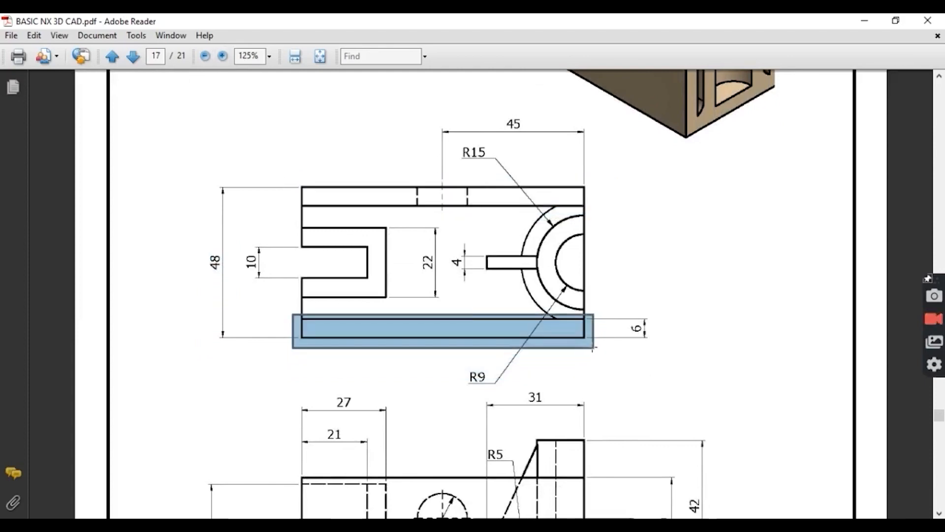
scroll(459, 283, down, 3)
scroll(459, 284, down, 4)
scroll(458, 279, up, 3)
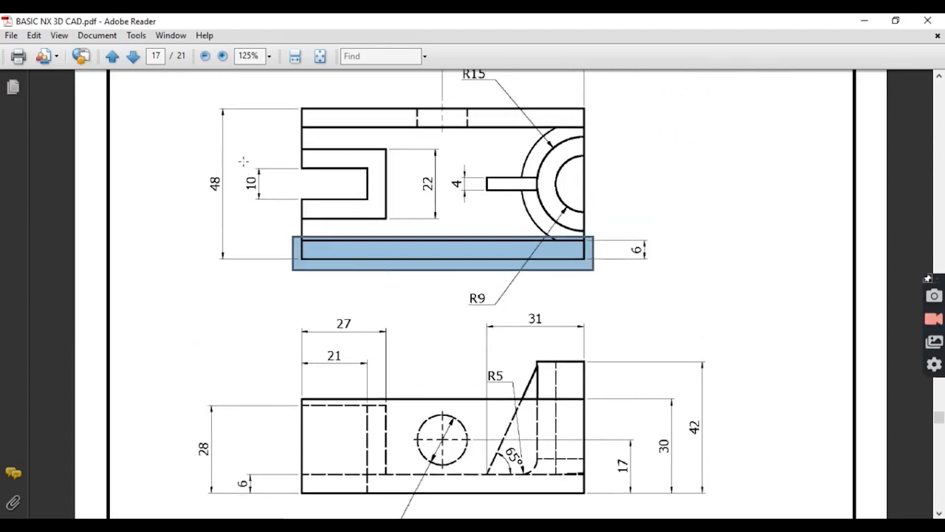
- Examine the slotted U-shaped block and the semicircular boss in the top view of the drawing
drag(304, 147, 392, 219)
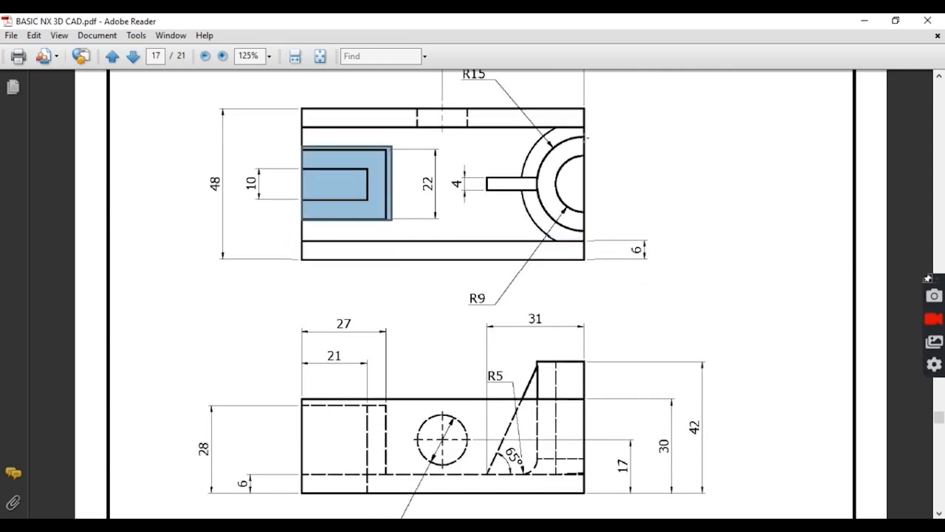
drag(585, 137, 529, 232)
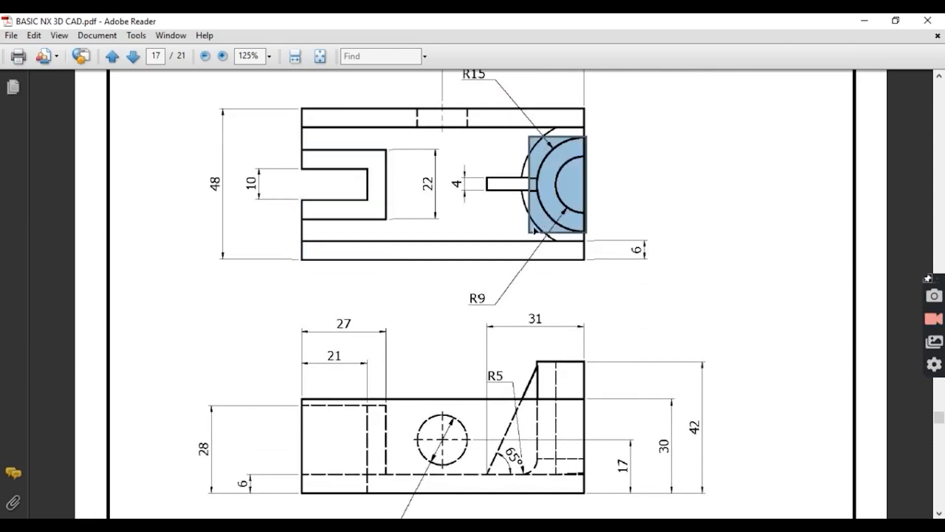
scroll(560, 211, up, 3)
scroll(560, 211, down, 3)
scroll(554, 213, up, 4)
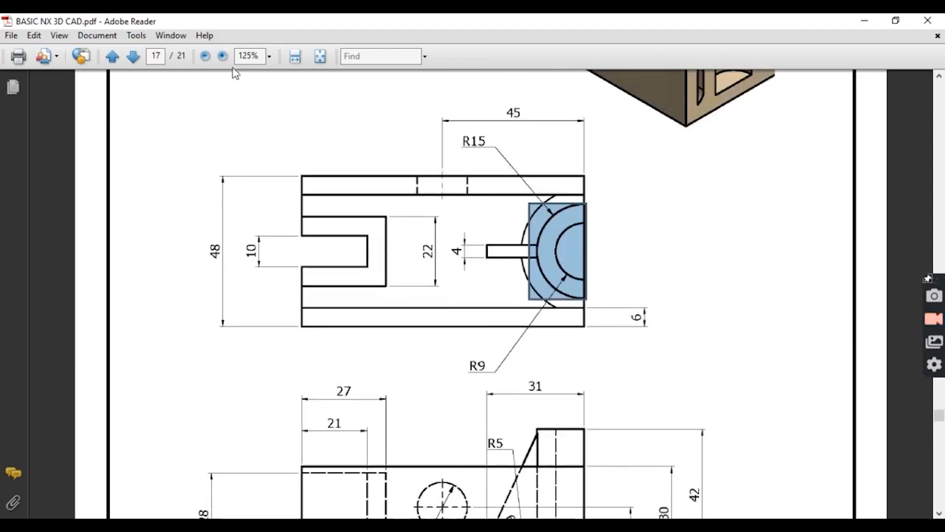
- Examine the side walls, slotted block and boss in the pictorial view, and check the wall thickness dimension
click(205, 57)
click(205, 58)
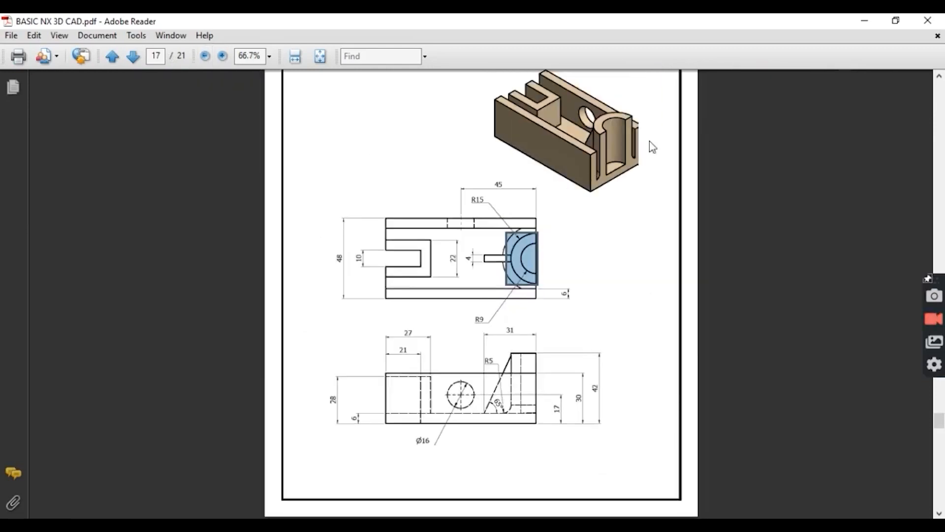
drag(558, 134, 576, 154)
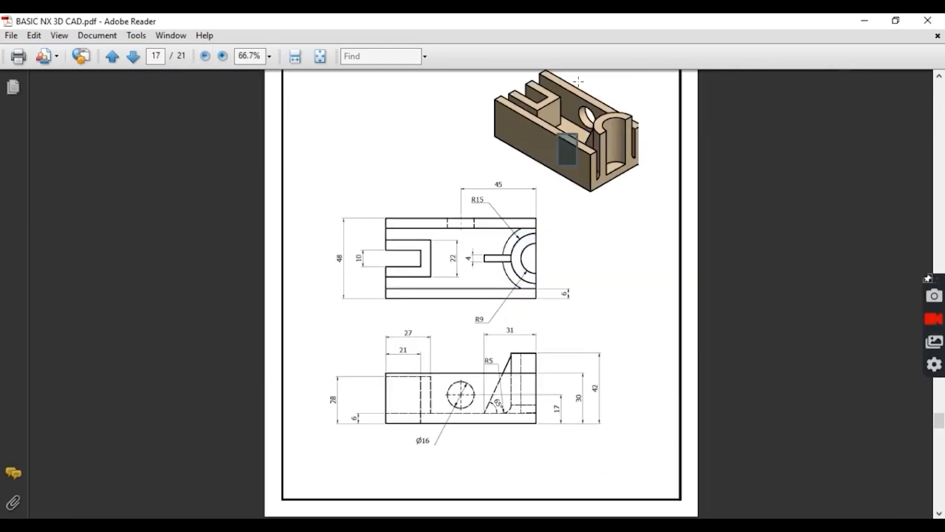
drag(577, 81, 582, 104)
drag(520, 77, 614, 143)
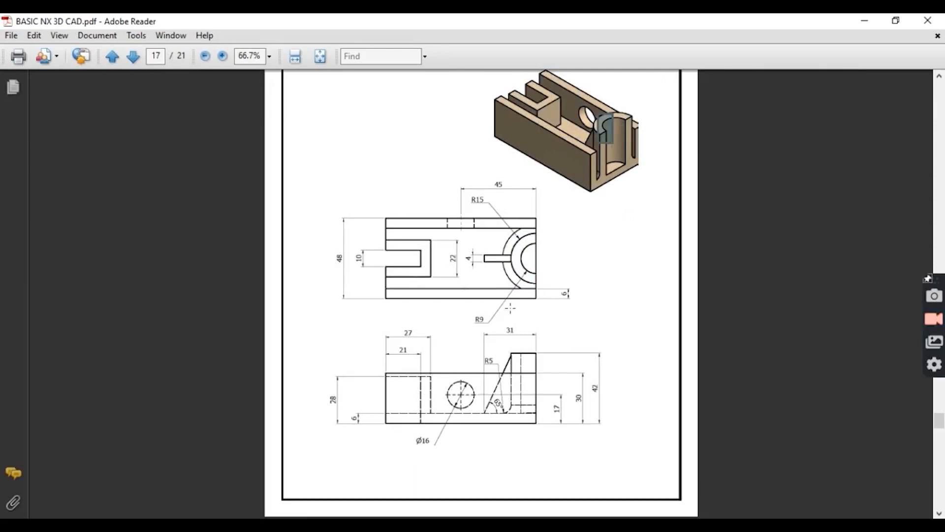
drag(565, 305, 582, 314)
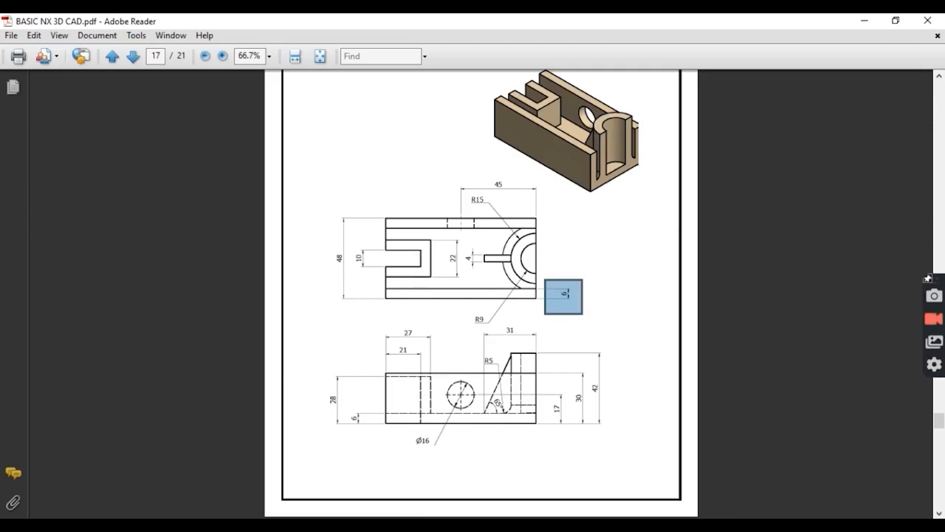
- Switch to NX and, on the base plate's top face, sketch a full-length rectangle about 11 mm wide along one long edge
click(456, 473)
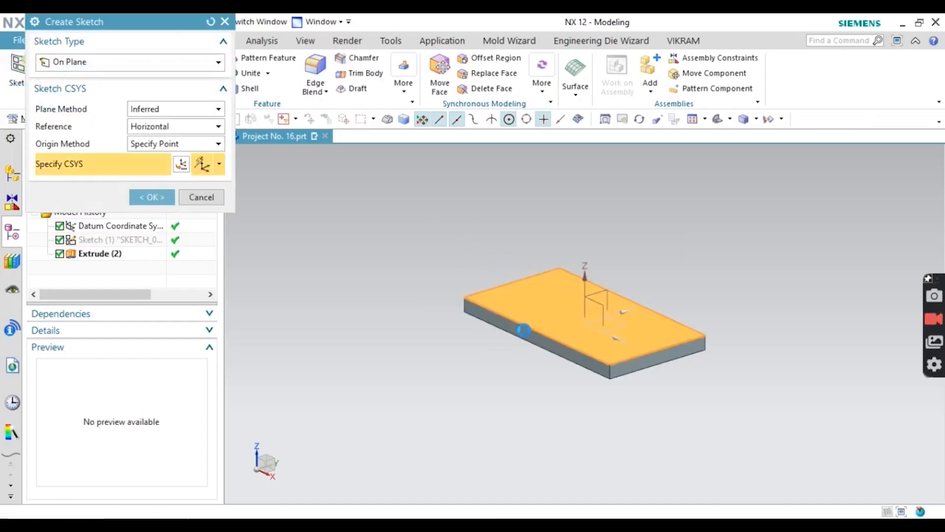
click(523, 329)
click(148, 197)
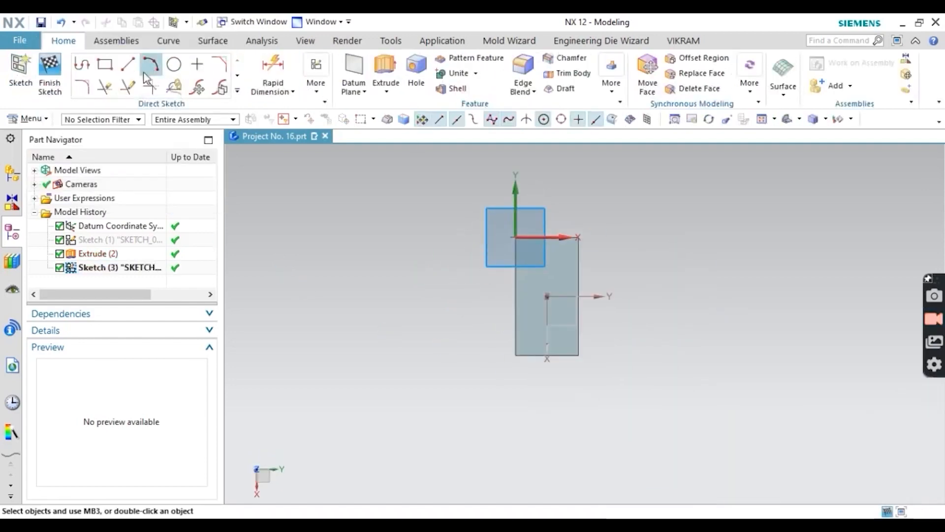
click(104, 63)
click(514, 237)
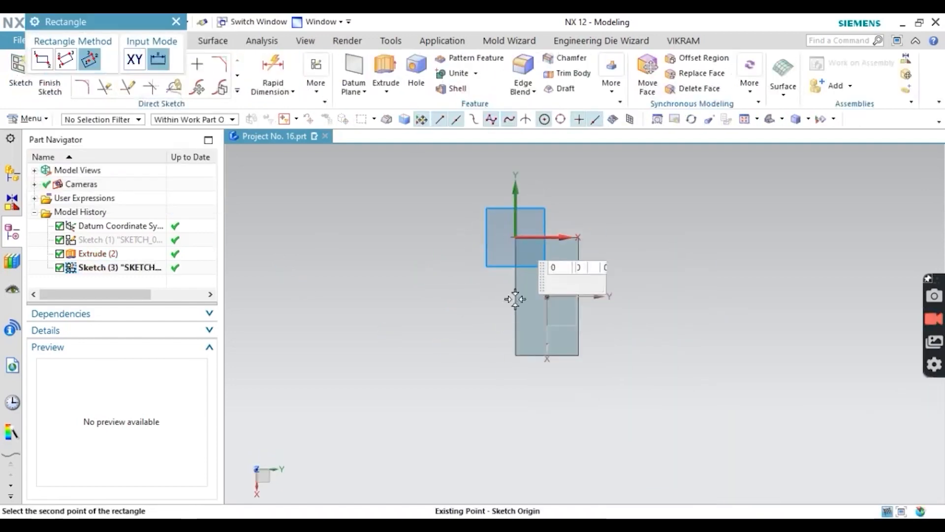
click(42, 59)
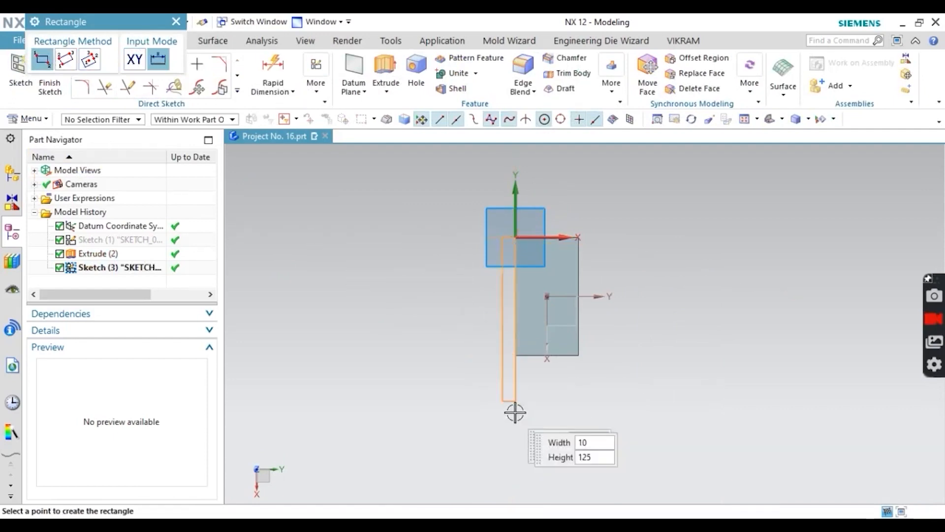
click(530, 355)
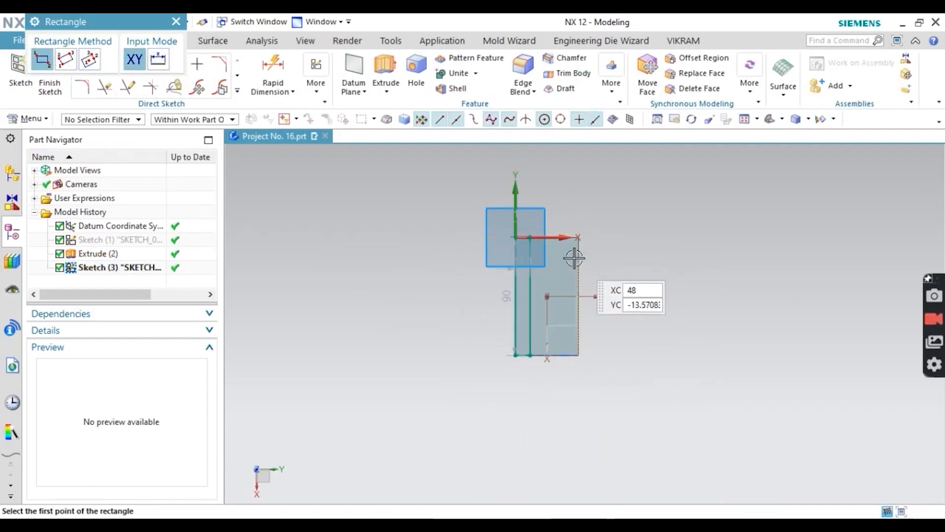
- Sketch a second full-length rectangle about 7 mm wide along the plate's opposite long edge
scroll(572, 254, up, 3)
click(588, 211)
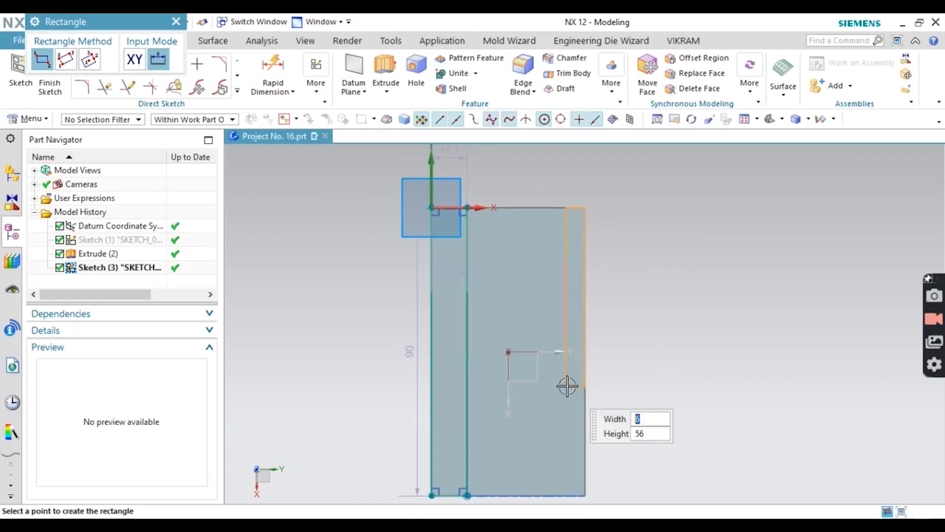
scroll(565, 428, up, 2)
scroll(540, 403, down, 3)
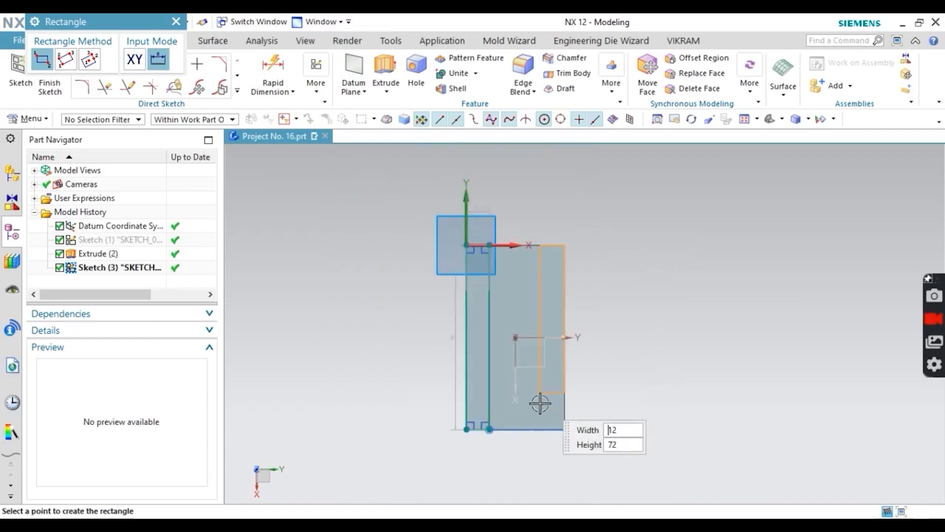
click(550, 430)
- Dimension the width of both side-wall rectangles to 6 mm
click(270, 94)
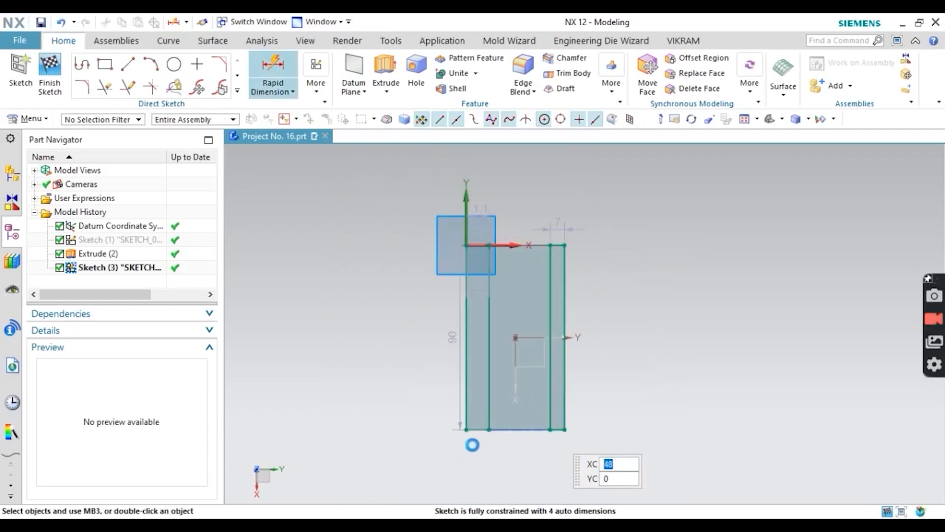
scroll(467, 414, up, 5)
click(454, 406)
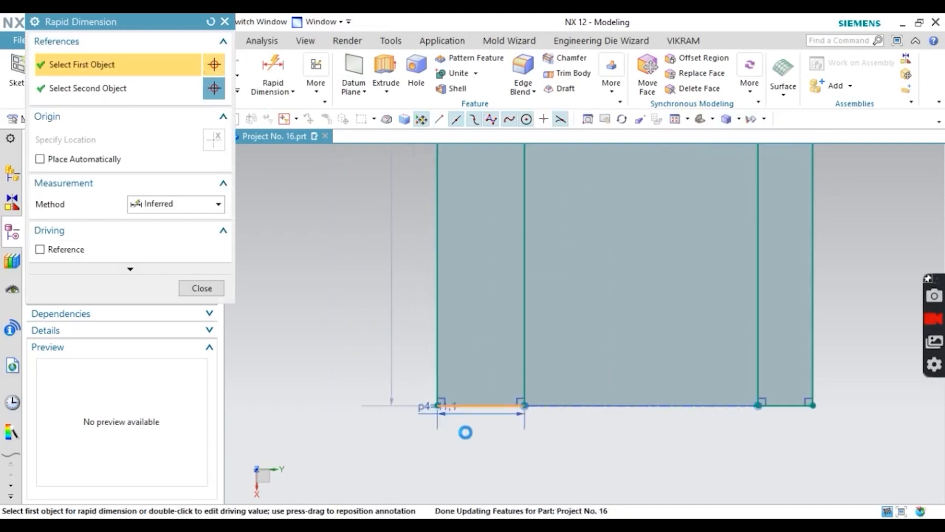
click(470, 441)
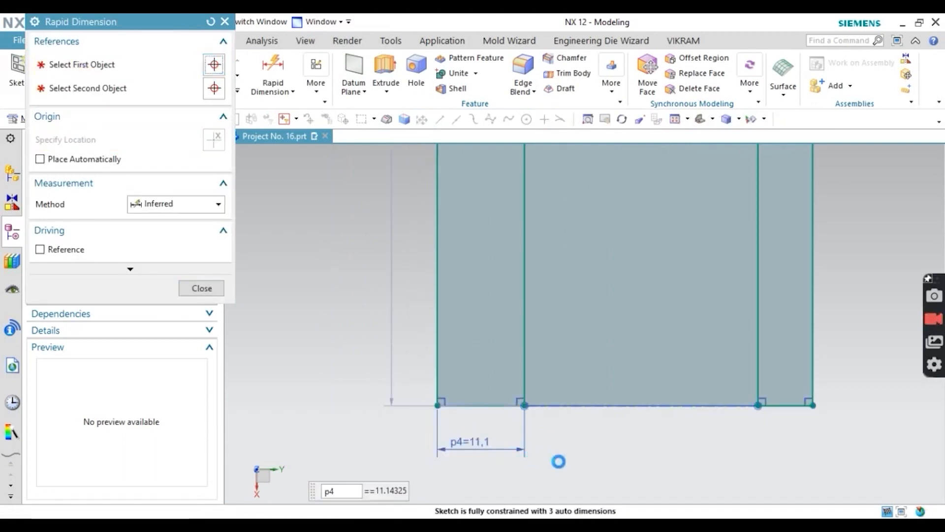
text(6)
key(Return)
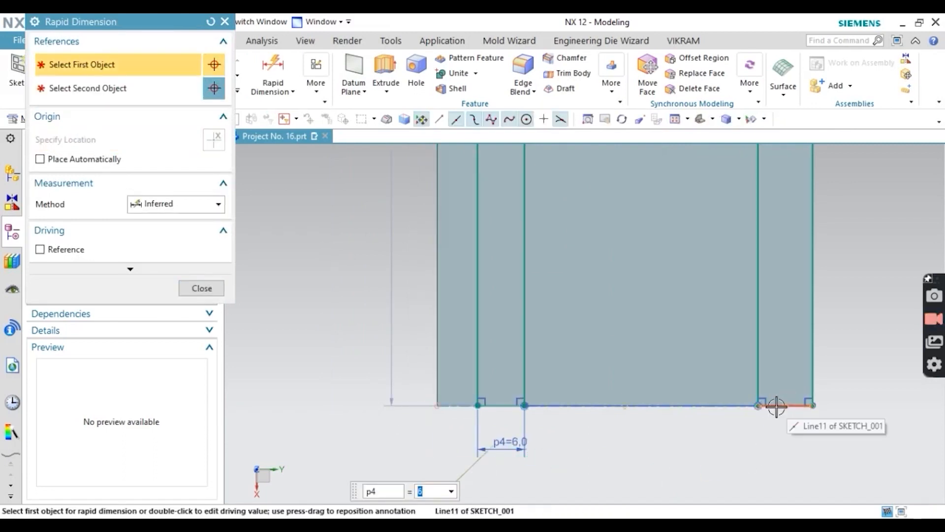
click(782, 405)
click(783, 448)
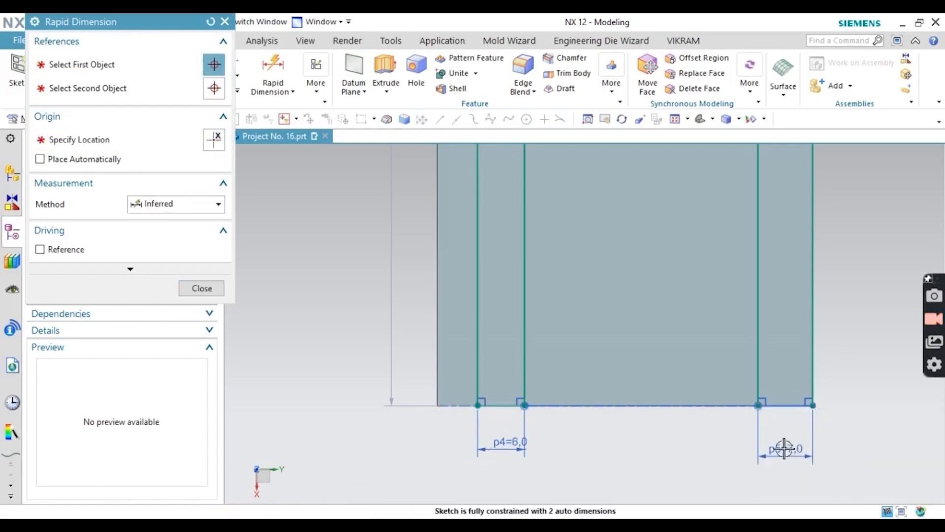
text(6)
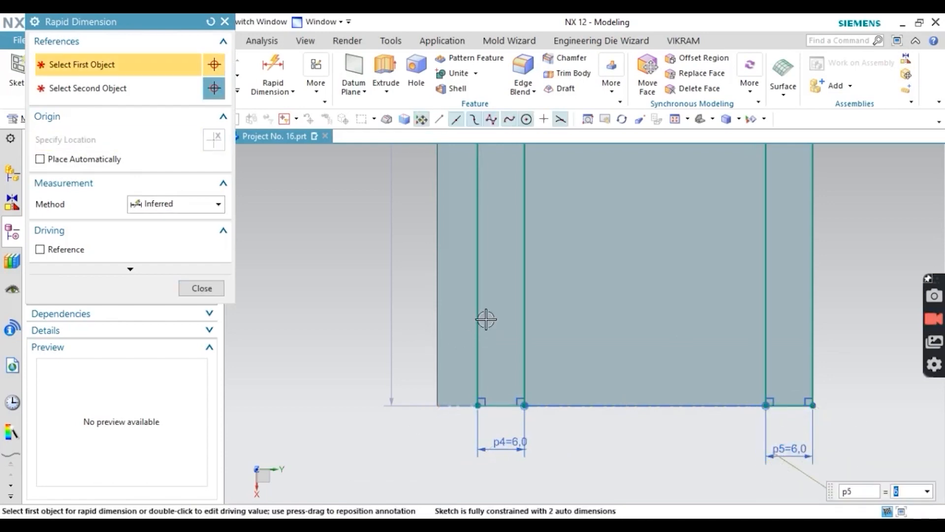
click(201, 288)
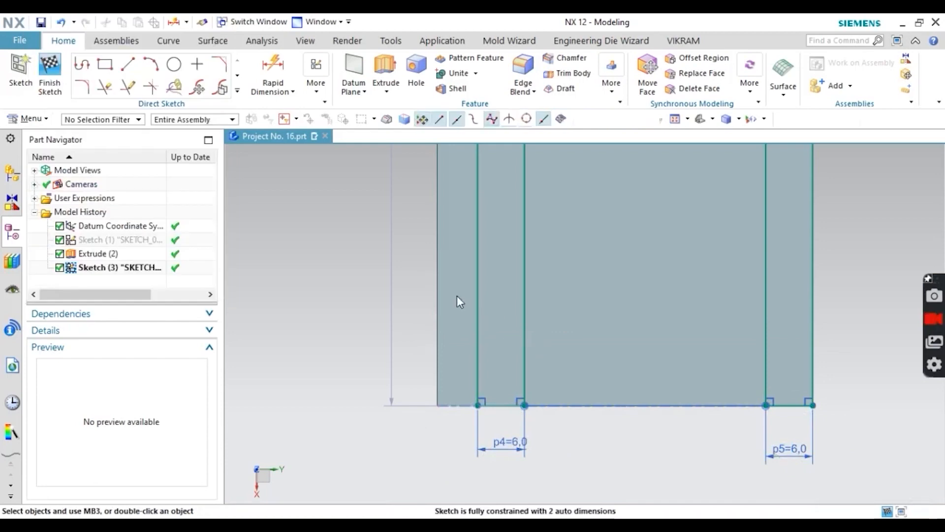
- Constrain the first rectangle's outer long line to pass through the base plate's corner point
click(477, 279)
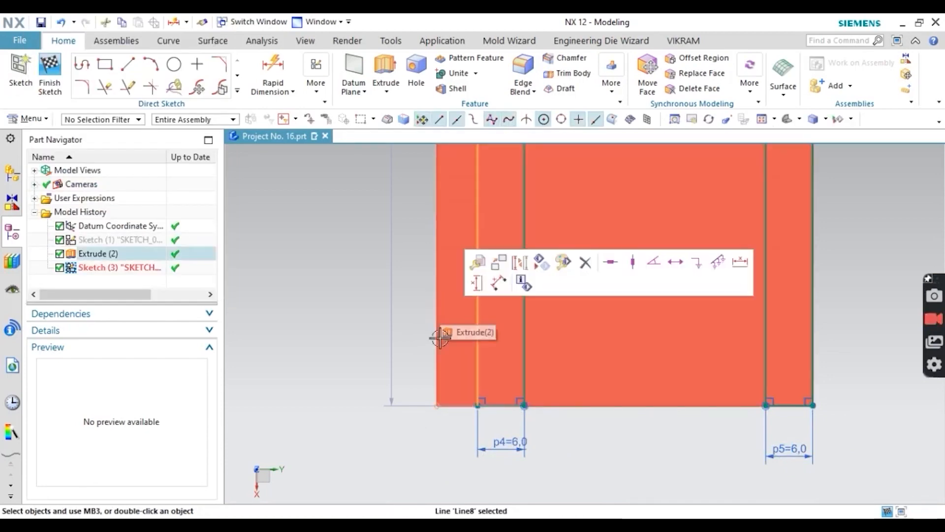
click(438, 405)
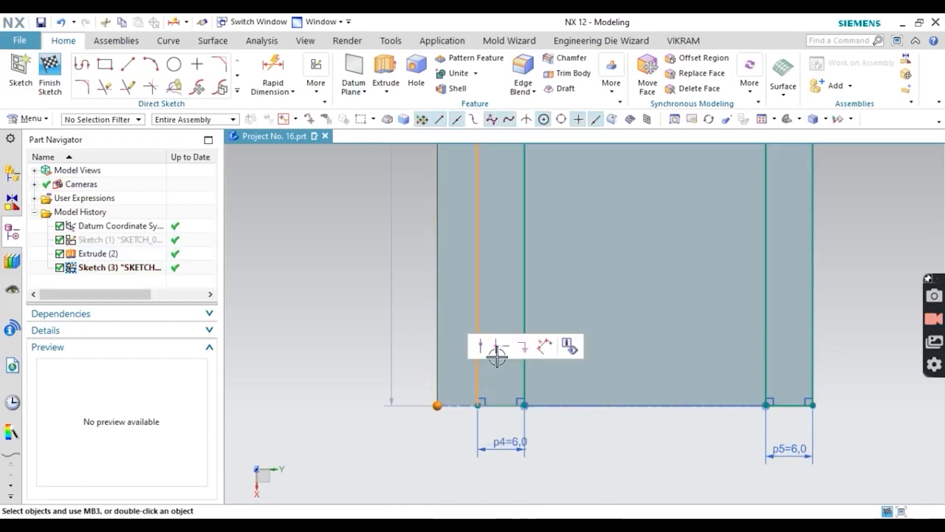
click(497, 351)
scroll(445, 406, up, 2)
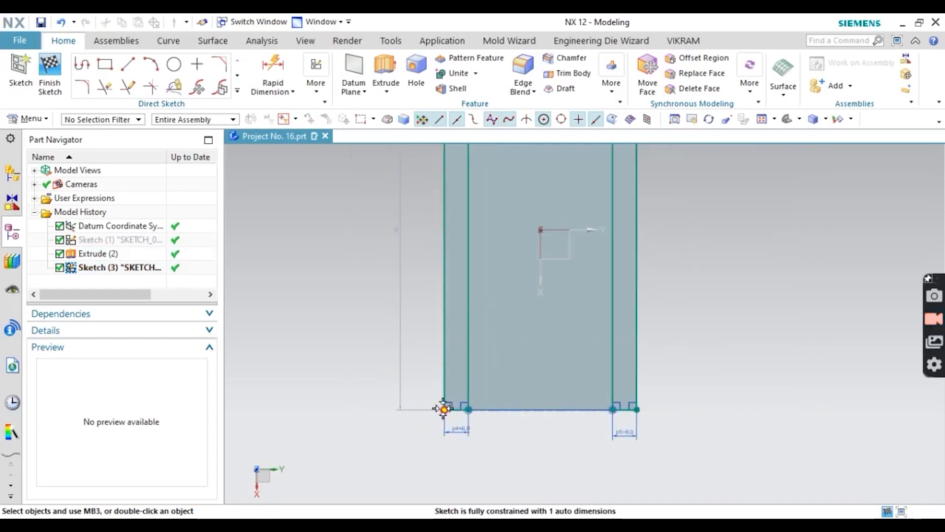
scroll(443, 408, up, 2)
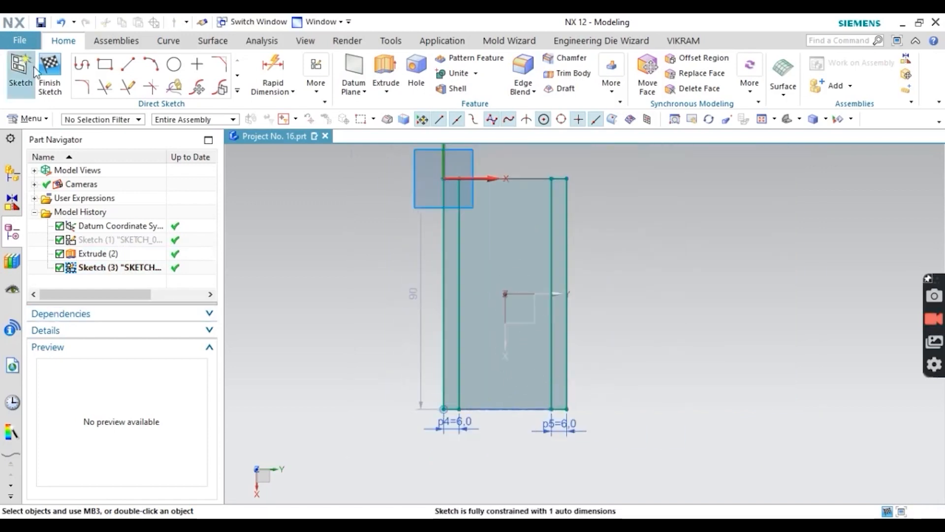
- Leave the Rectangle command and orient the model to the top view
click(105, 64)
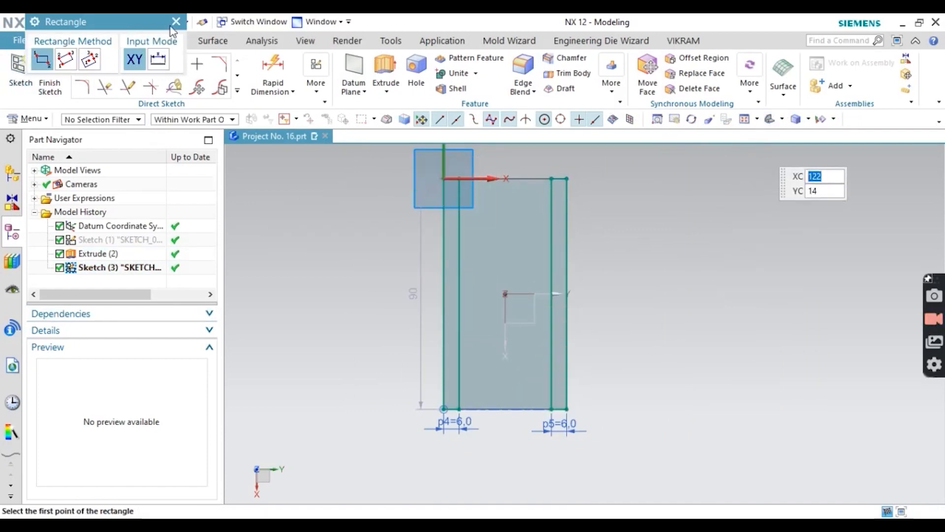
key(Escape)
click(787, 119)
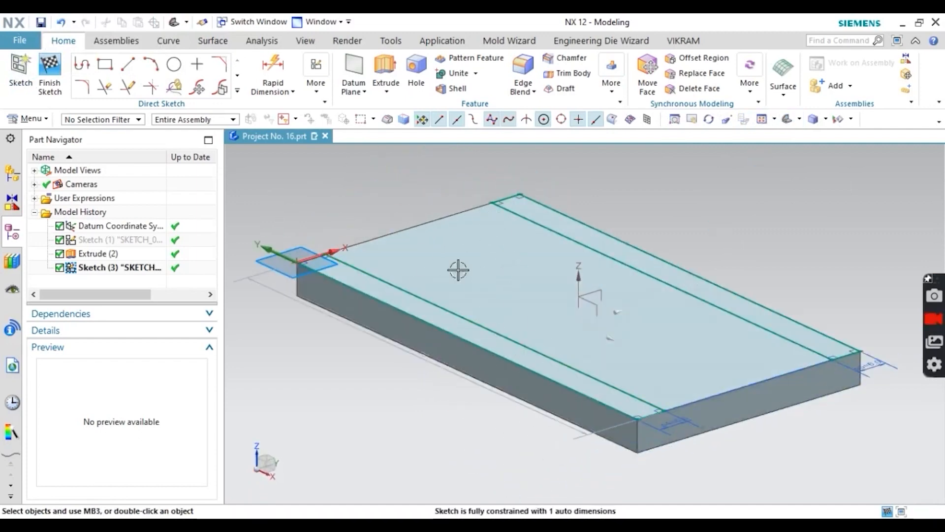
click(807, 122)
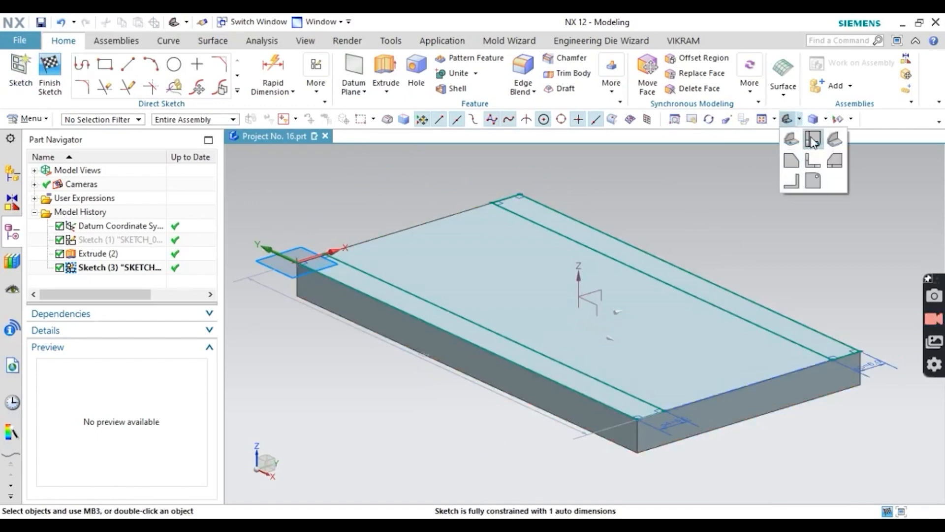
click(810, 135)
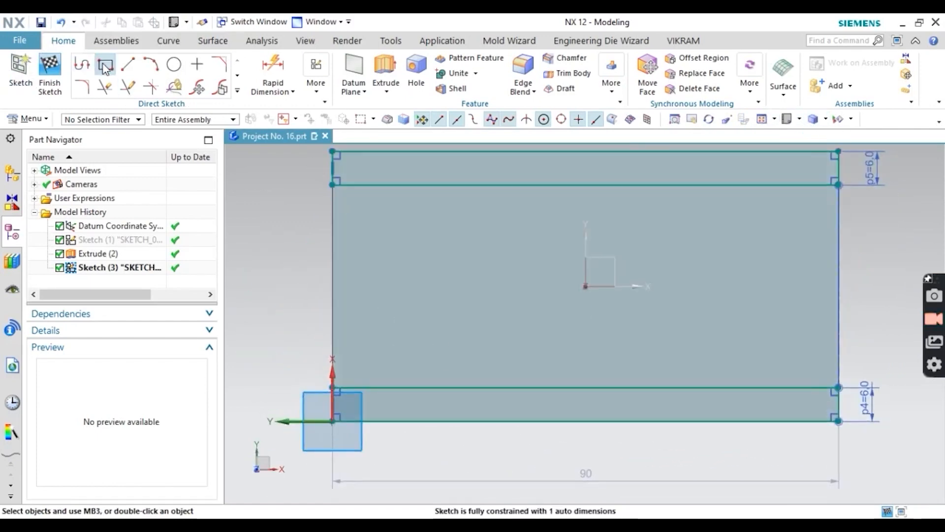
- Sketch a rectangle about 22 mm high from the plate's short edge, between the side walls, and check it against the PDF drawing
click(105, 64)
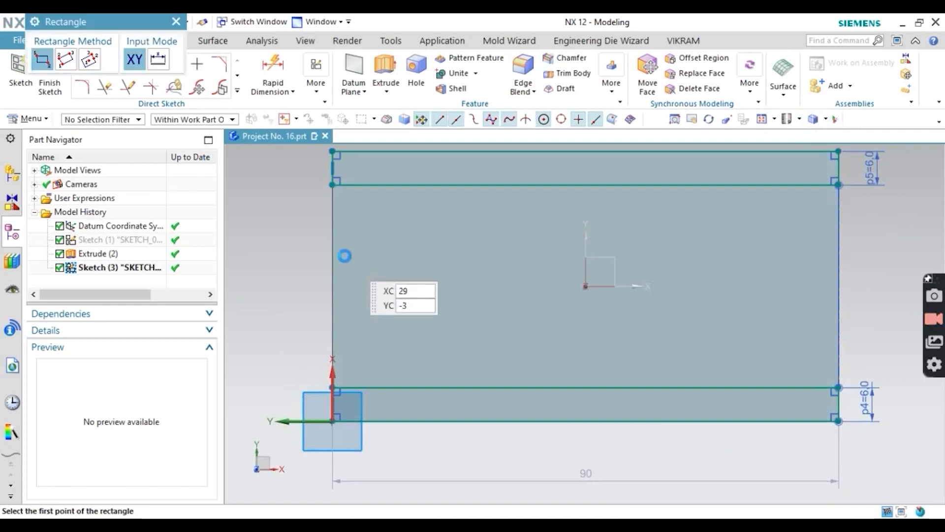
click(333, 230)
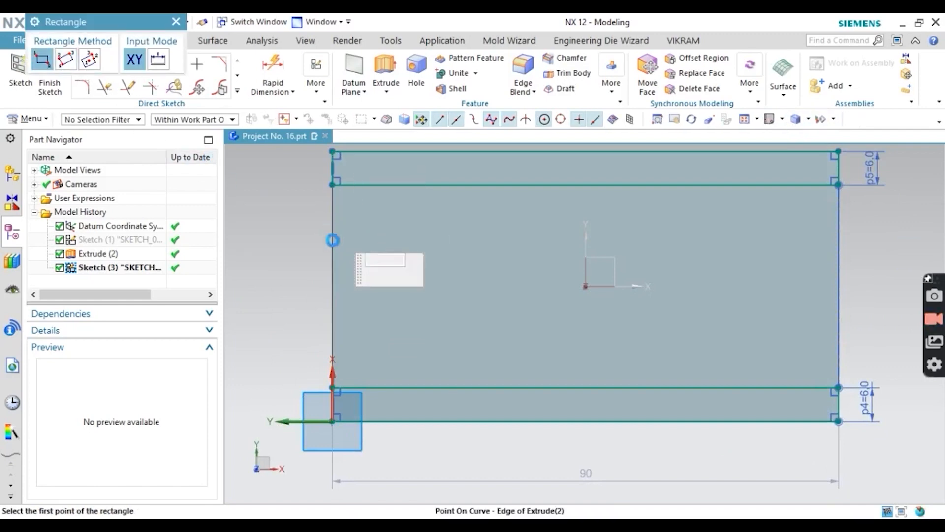
click(467, 352)
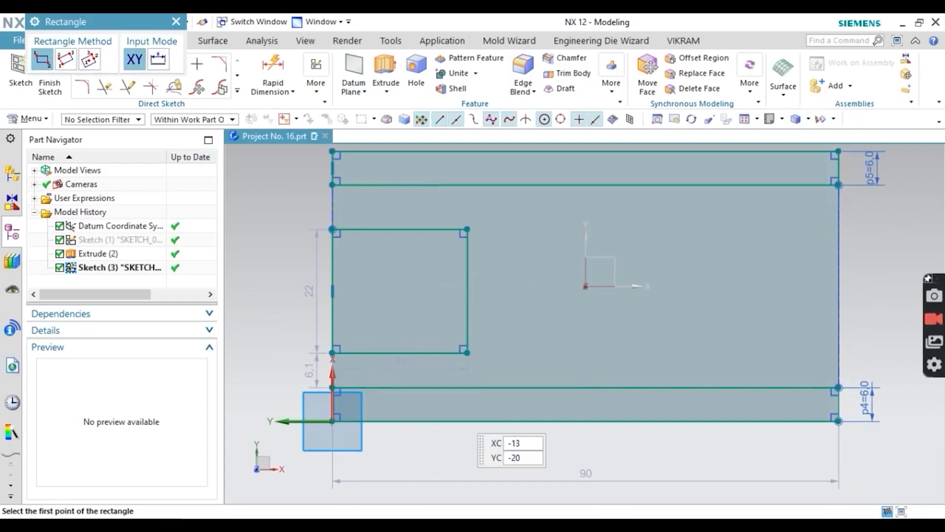
key(alt+Tab)
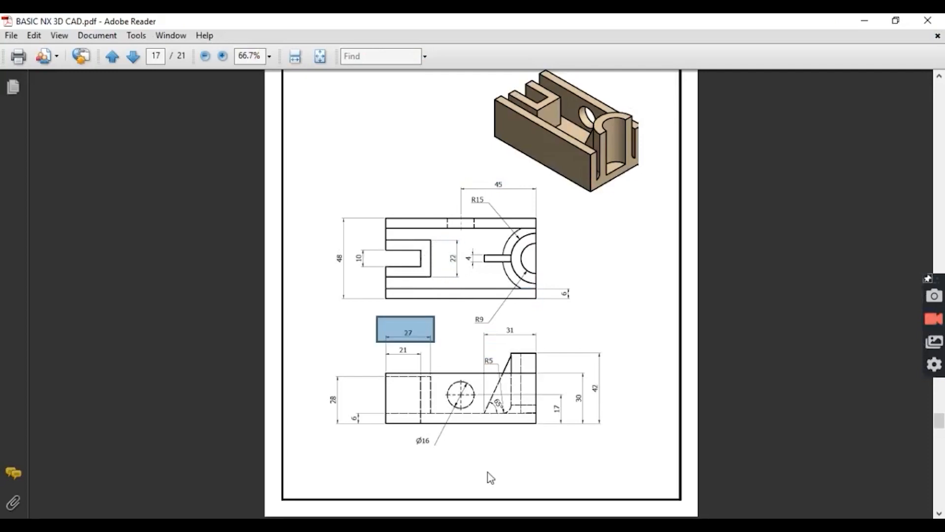
key(alt+Tab)
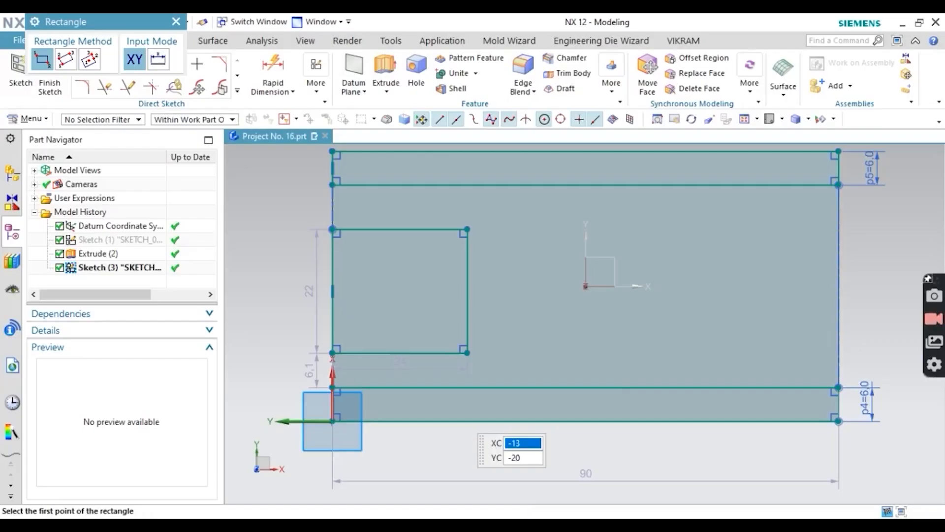
click(175, 22)
- Dimension the rectangle between the side walls to 22 mm high and 27 mm long
click(273, 72)
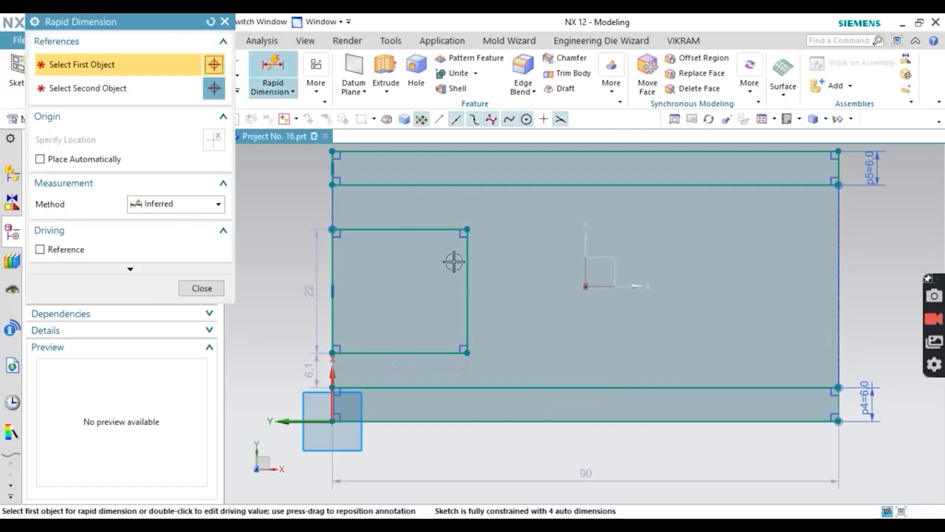
click(468, 248)
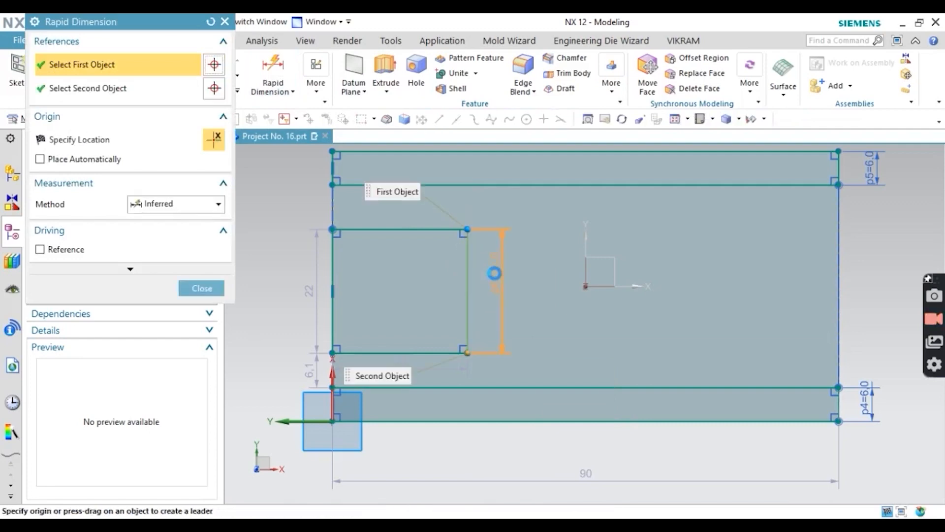
click(495, 274)
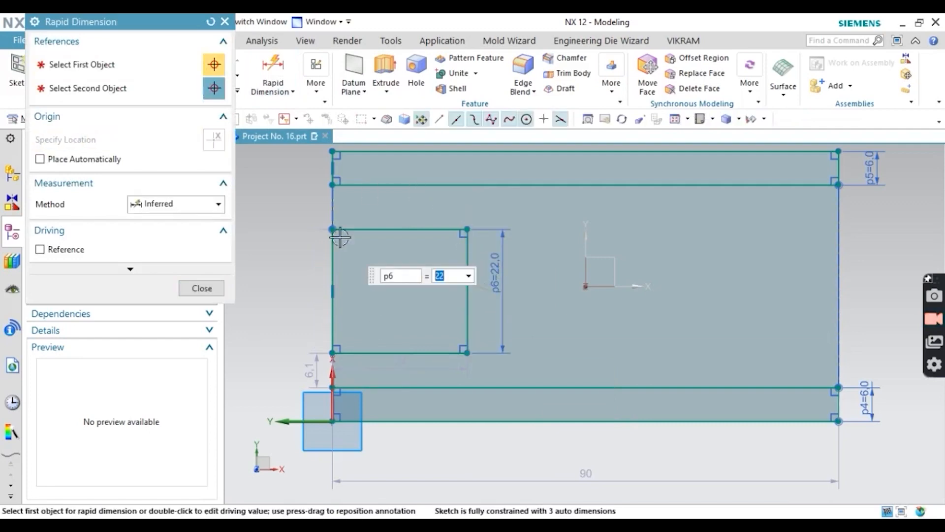
click(365, 226)
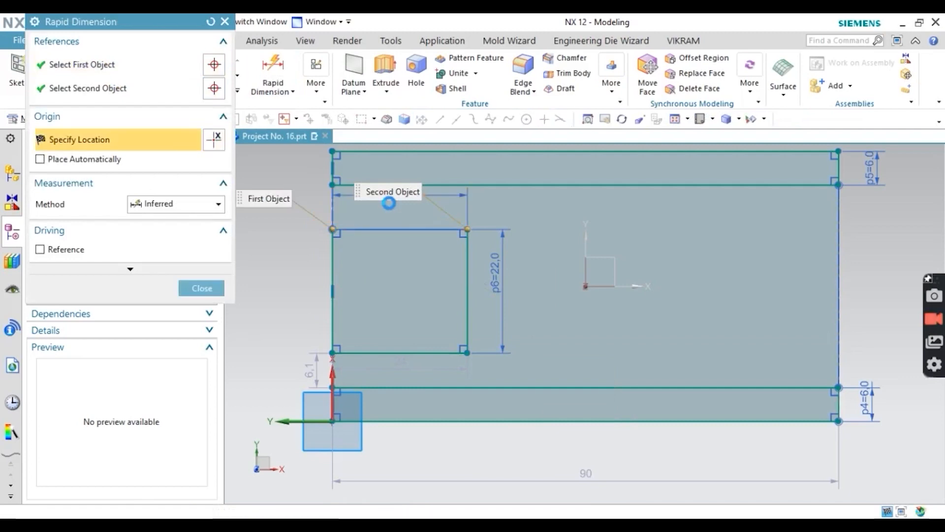
click(389, 203)
text(27)
key(Return)
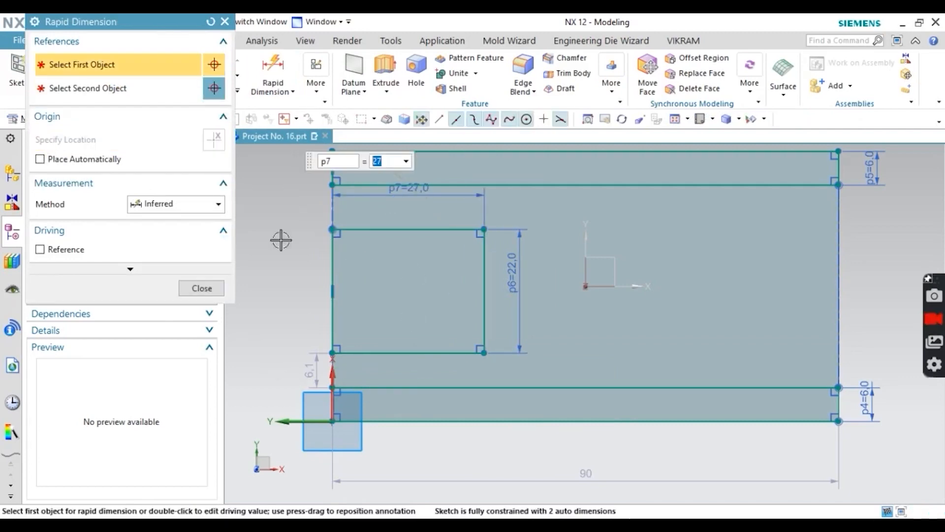
click(202, 289)
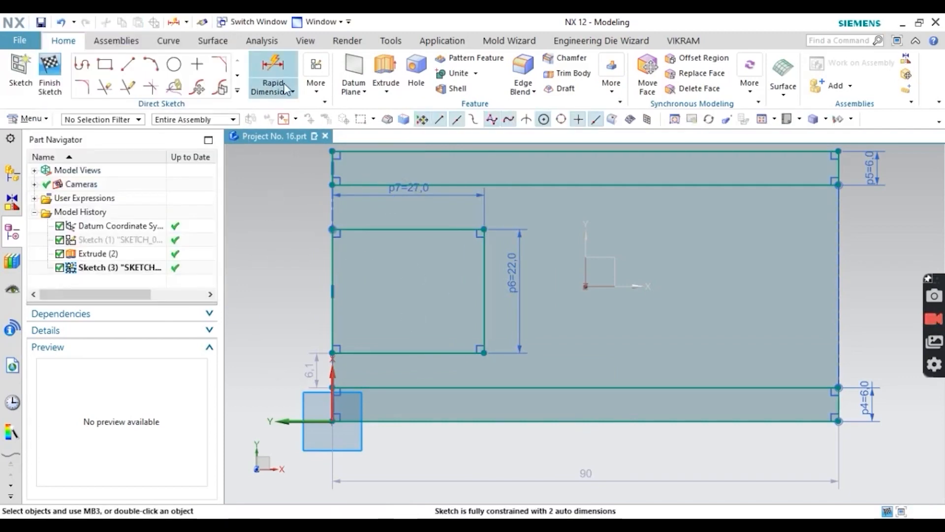
- Make the rectangle's two 27 mm sides symmetric about the sketch's horizontal axis
click(316, 79)
click(507, 152)
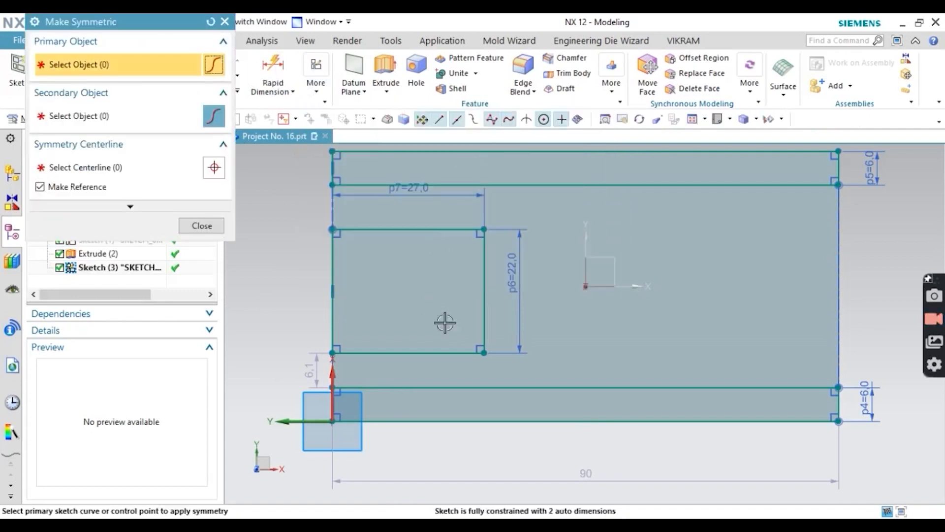
click(440, 230)
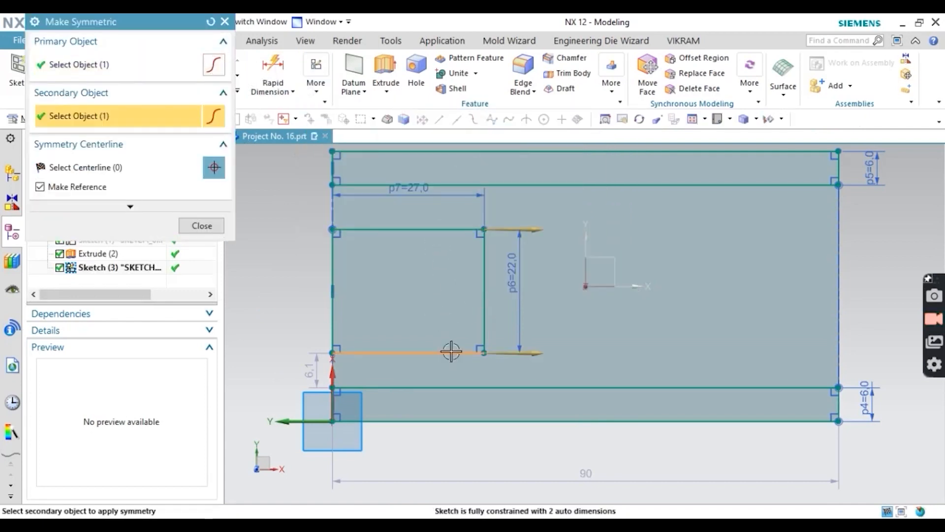
click(450, 352)
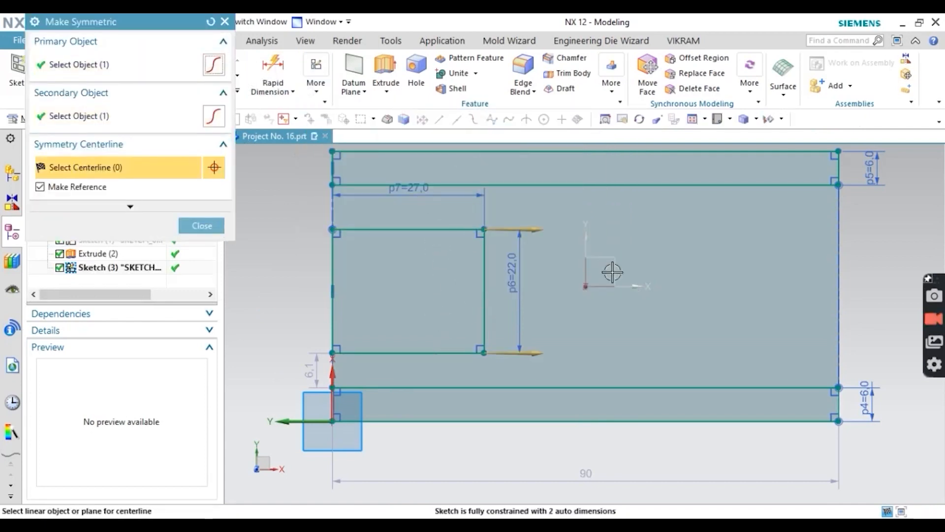
click(632, 287)
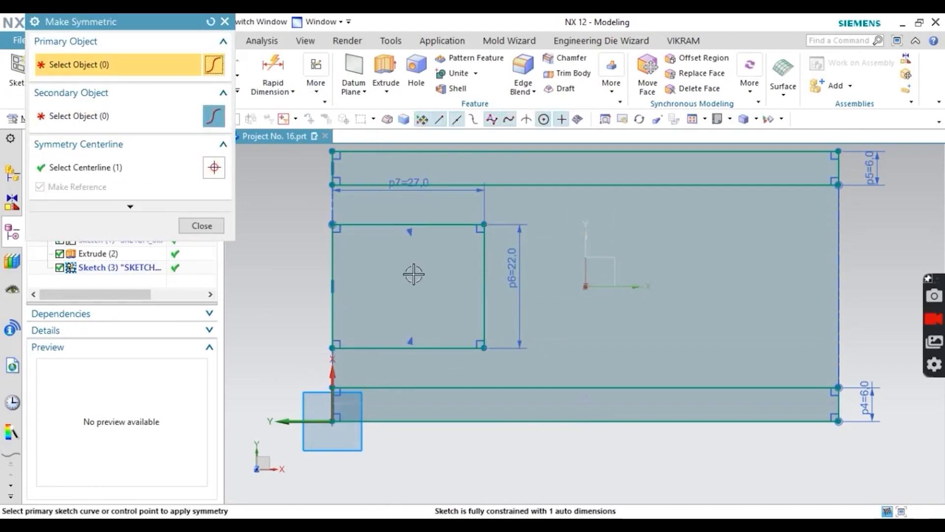
click(205, 233)
- Check the arc radii in the PDF drawing and sketch concentric 30 mm and 18 mm diameter circles centred on the plate's opposite short edge
scroll(518, 340, up, 4)
scroll(404, 310, down, 6)
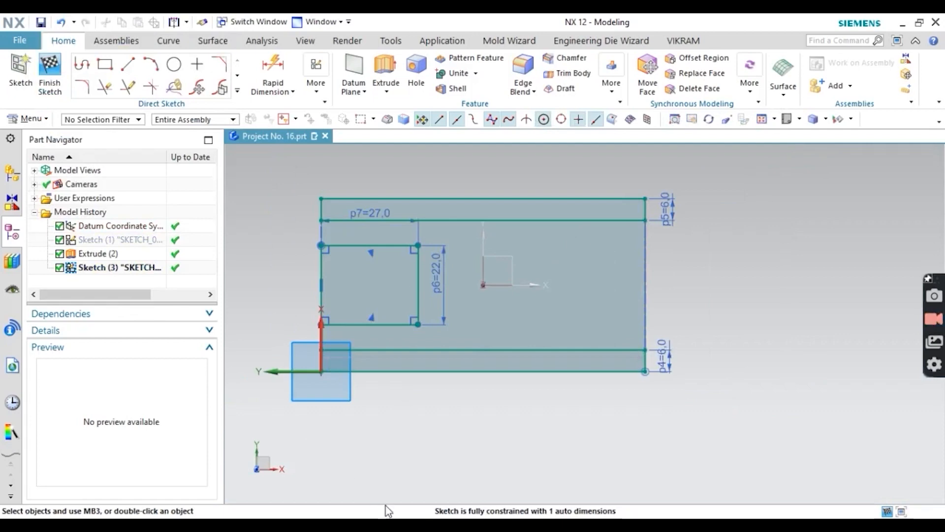
click(539, 525)
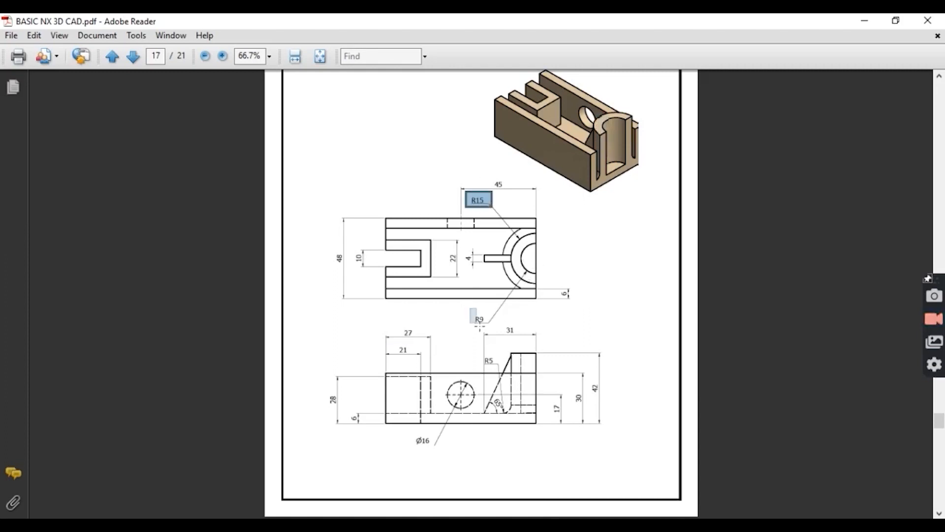
click(490, 329)
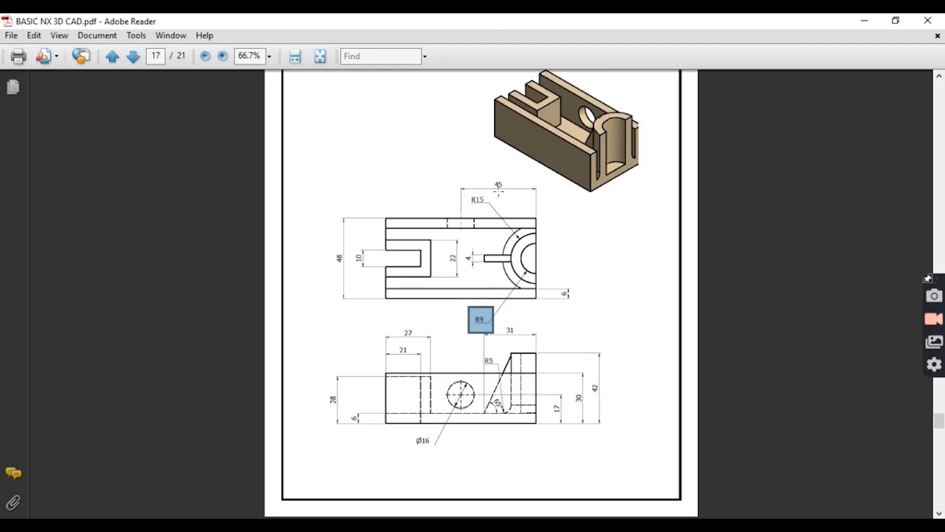
key(alt+Tab)
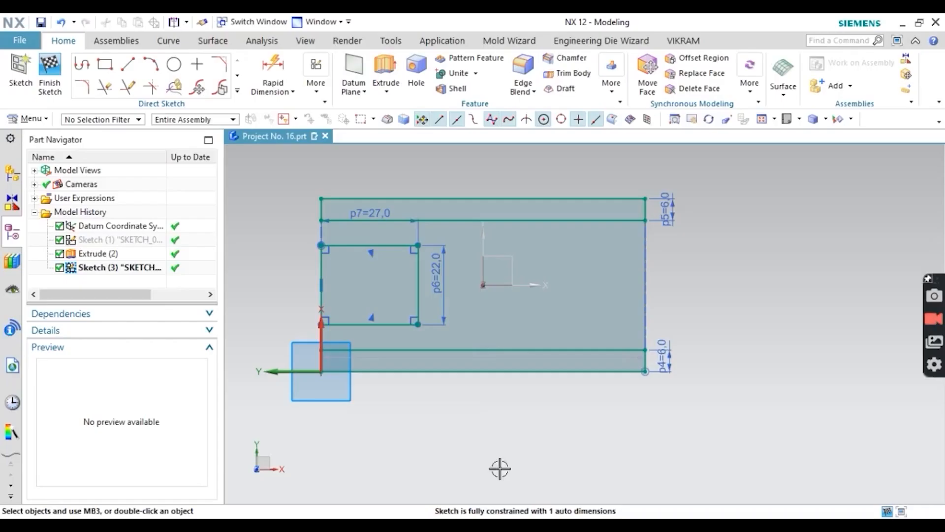
click(176, 65)
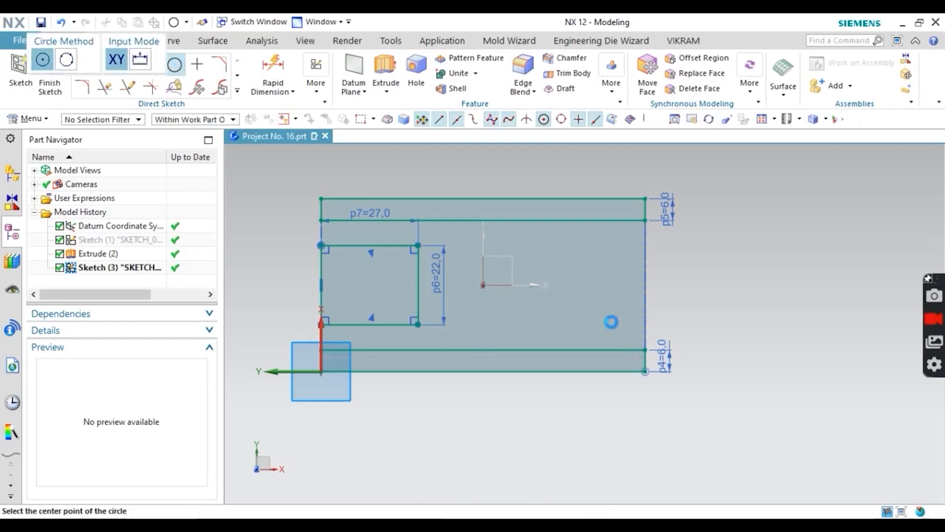
click(647, 285)
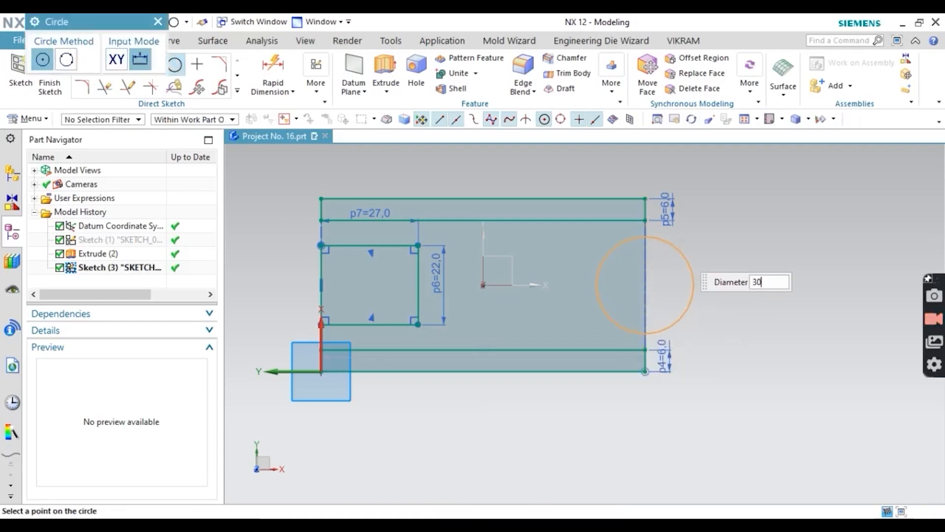
text(30)
key(Return)
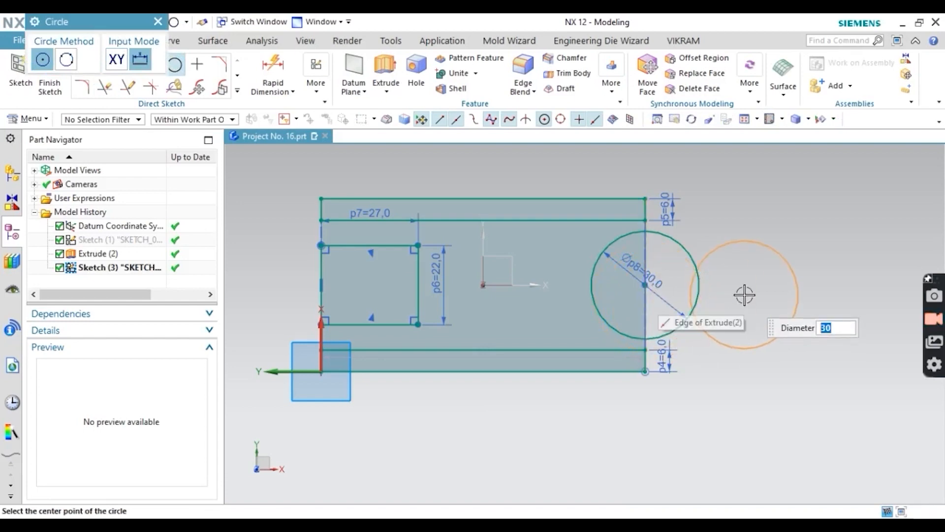
text(18)
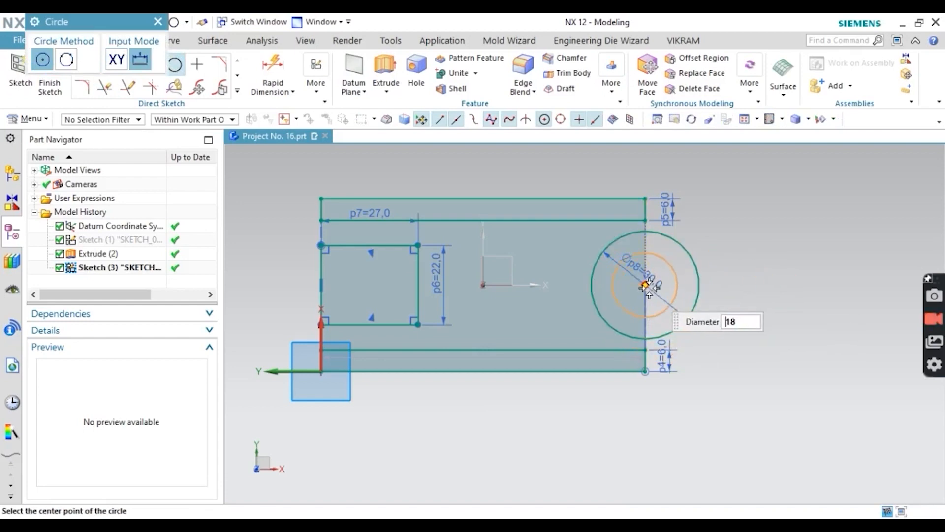
click(646, 285)
key(Escape)
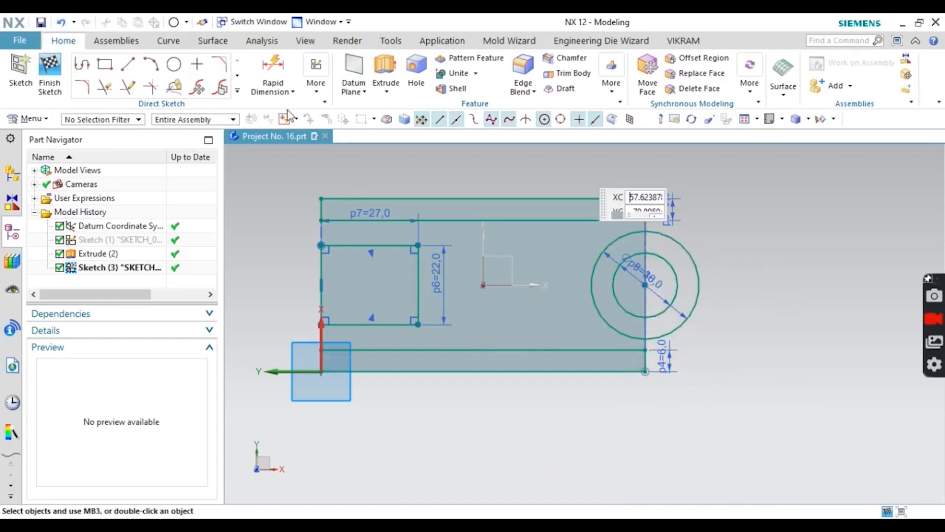
- Project the plate's short edge running through the circles' centre into the sketch as an associative curve
click(237, 90)
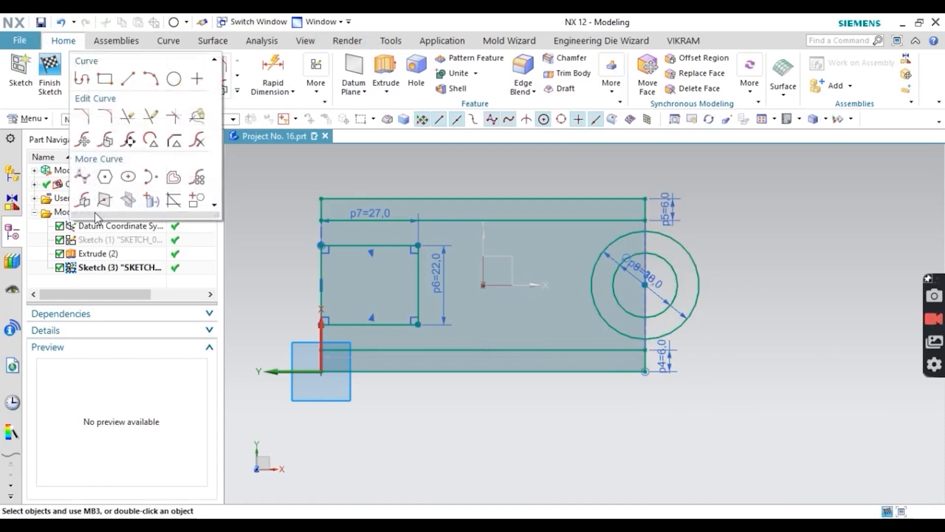
click(151, 200)
scroll(635, 291, up, 5)
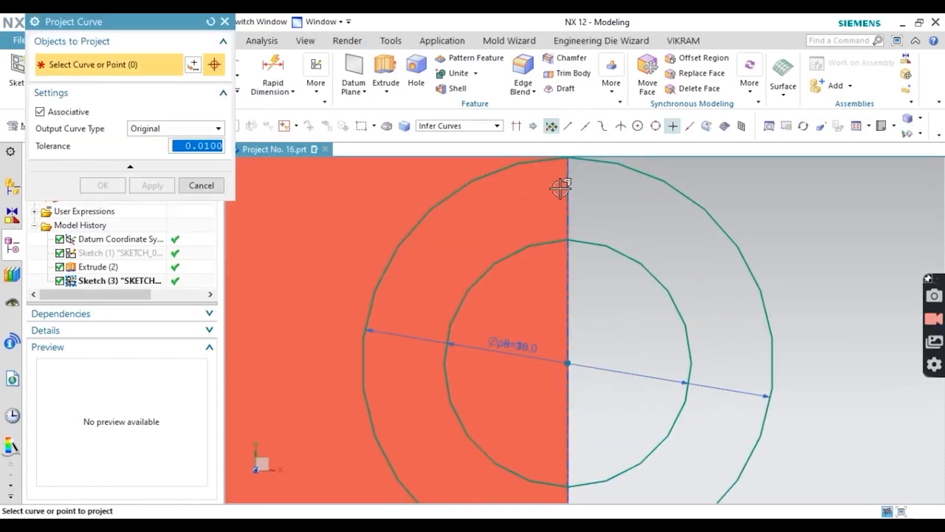
click(569, 189)
scroll(571, 192, down, 5)
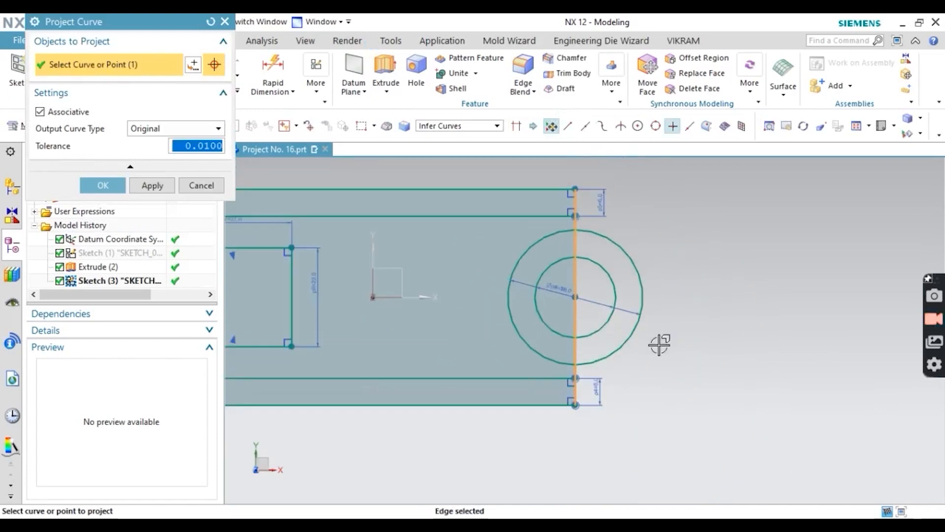
click(103, 185)
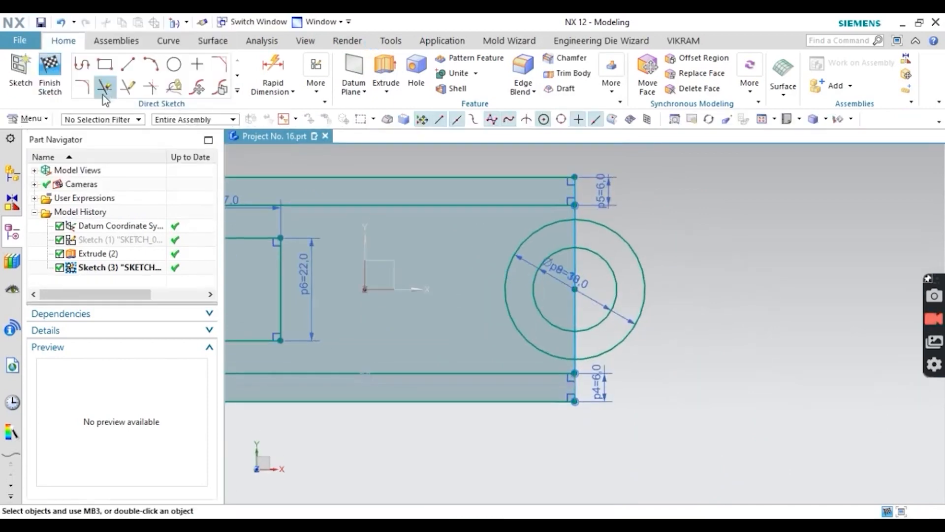
- Trim off the circle halves outside the plate and the projected edge between the outer arc and the lower side wall
click(104, 90)
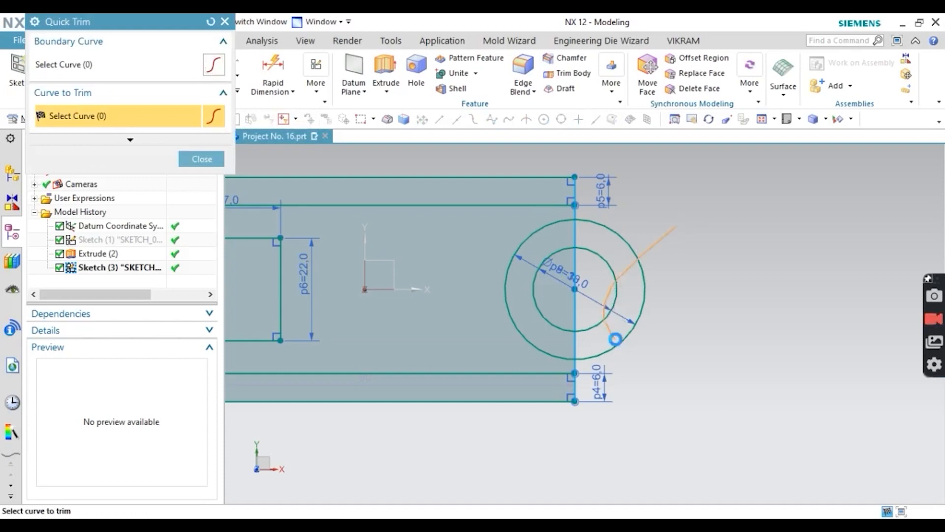
scroll(582, 374, up, 5)
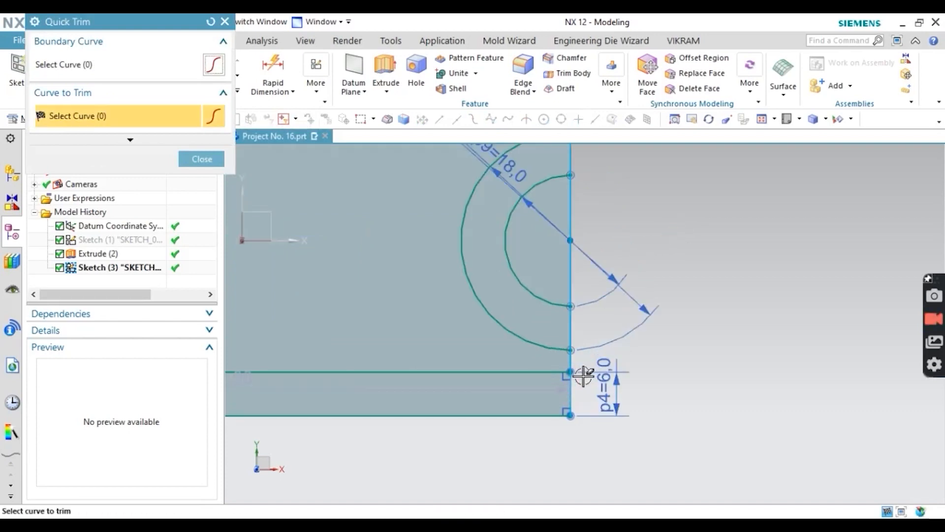
click(557, 343)
scroll(601, 382, down, 5)
- Trim the projected edge between the outer arc and the upper side wall
scroll(587, 177, up, 4)
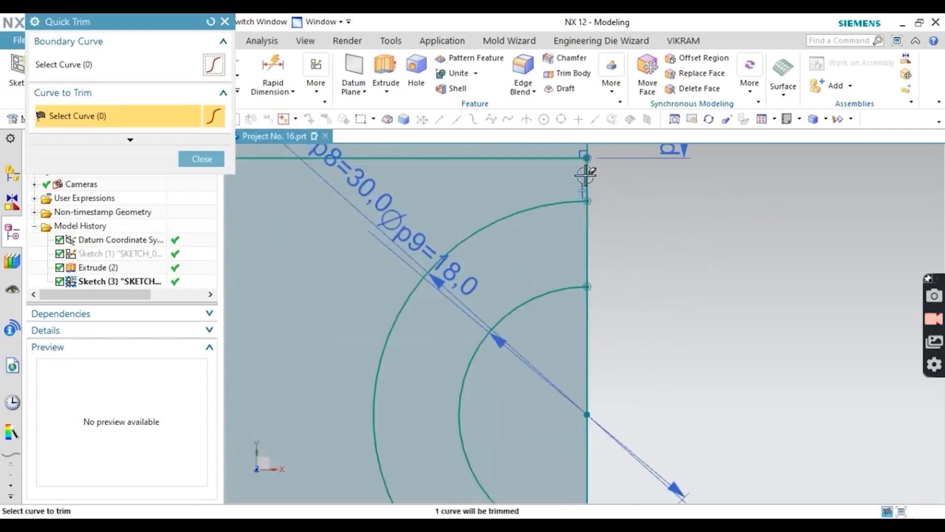
click(585, 178)
scroll(587, 219, up, 1)
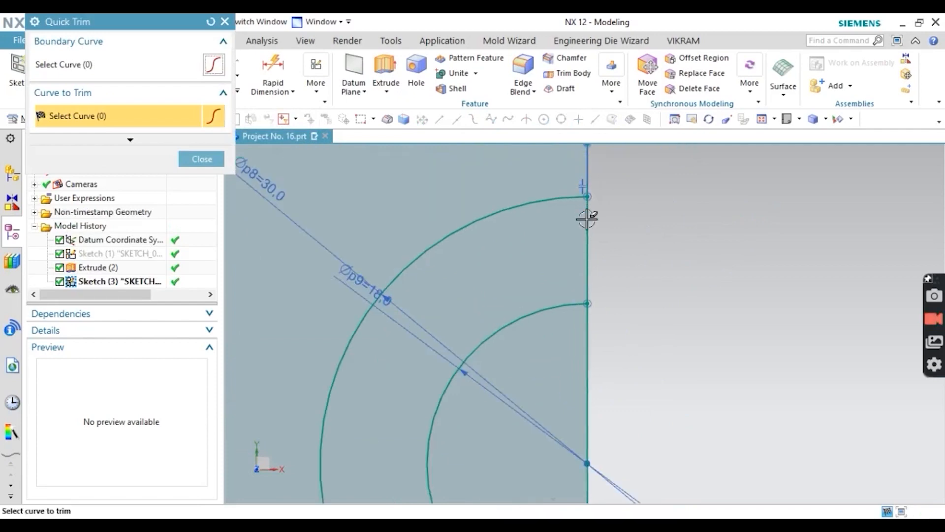
scroll(587, 219, up, 2)
scroll(587, 219, down, 6)
scroll(593, 283, up, 6)
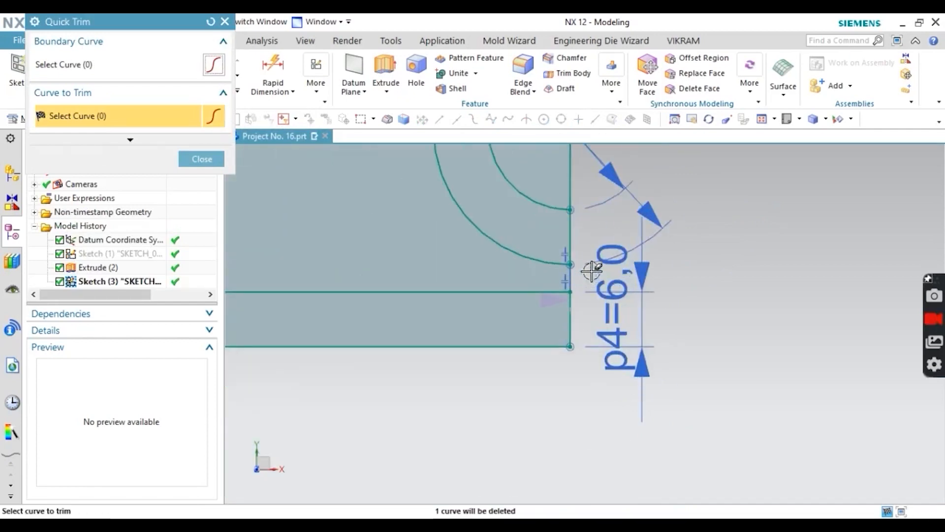
scroll(575, 216, down, 1)
scroll(563, 315, down, 3)
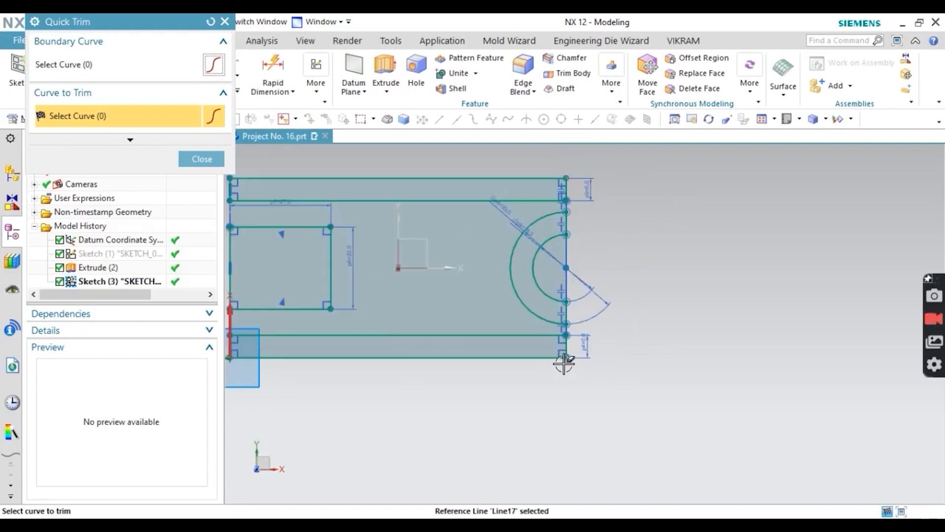
- Trim the overlapping line segments at the short ends of both side wall profiles beside the arcs
scroll(564, 362, up, 4)
click(578, 290)
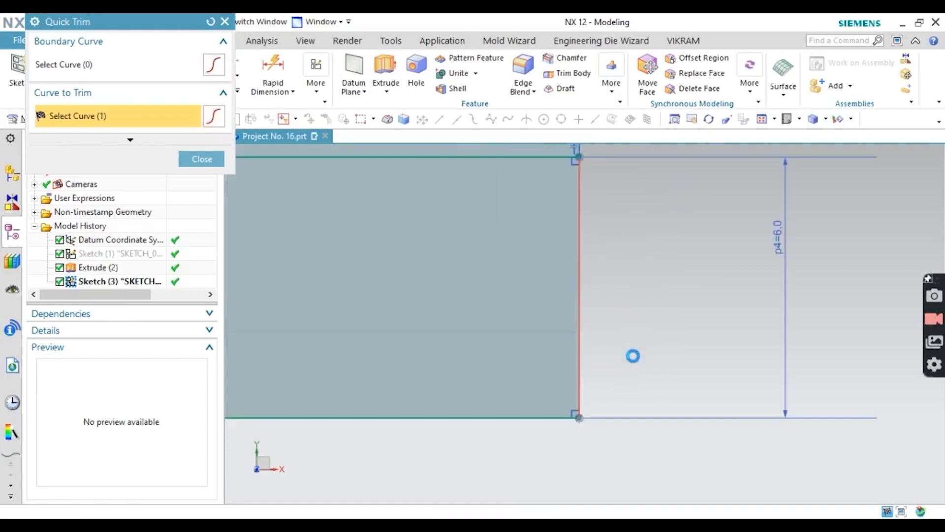
scroll(559, 312, down, 3)
scroll(532, 392, down, 1)
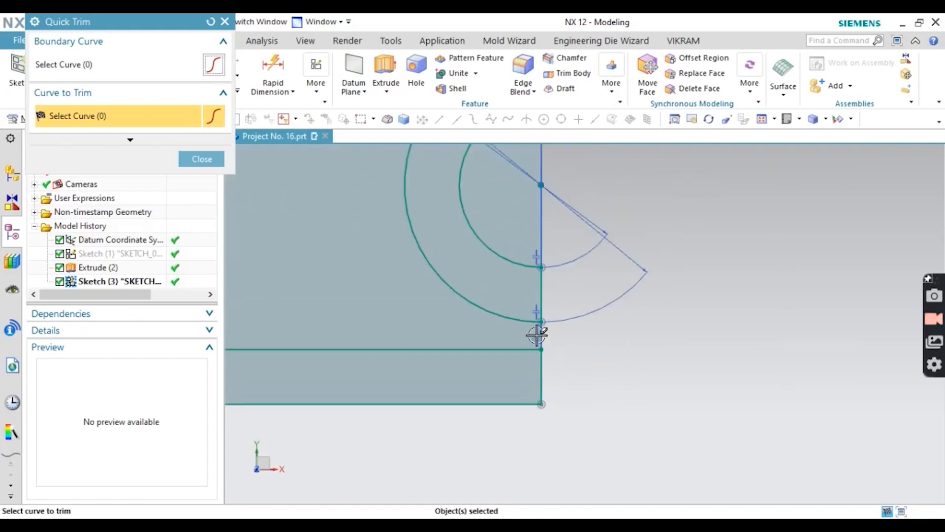
scroll(542, 276, down, 2)
scroll(538, 251, down, 2)
scroll(532, 241, up, 5)
scroll(534, 205, up, 2)
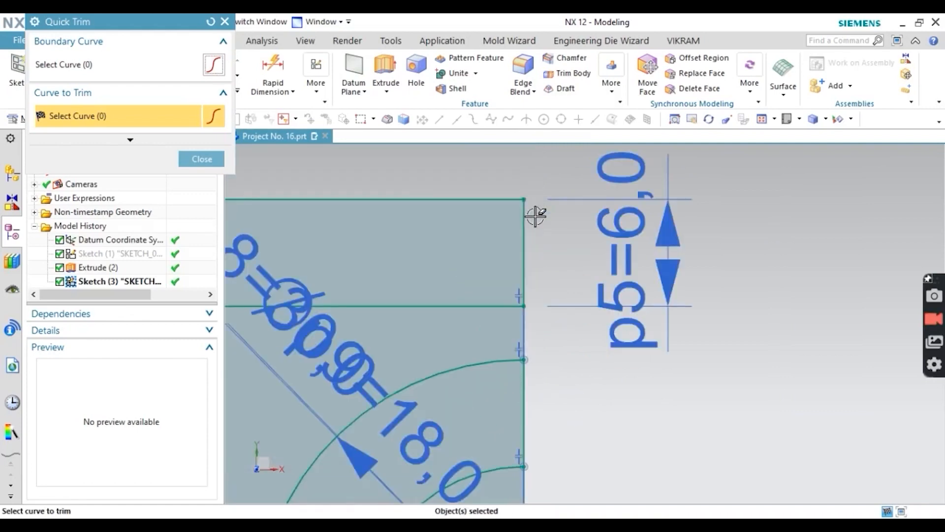
click(528, 213)
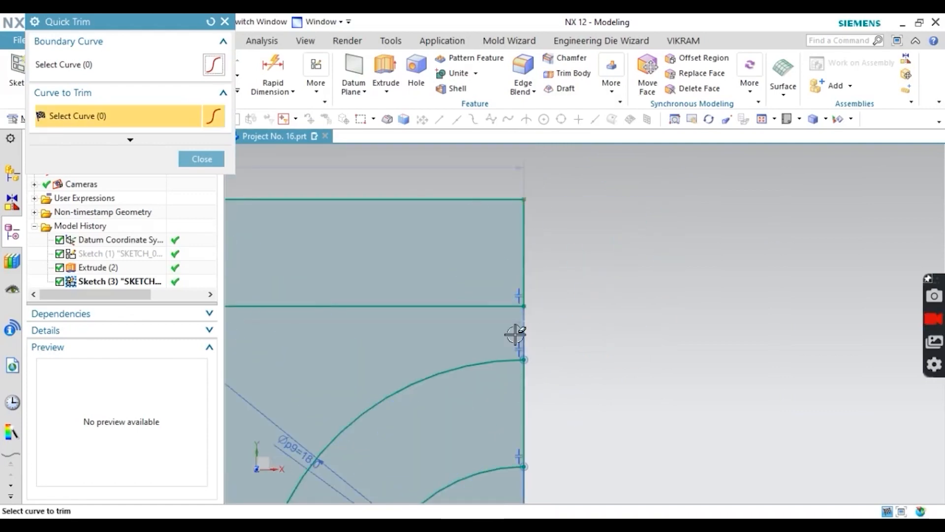
- Close the trim command and finish the sketch
scroll(494, 248, down, 3)
scroll(534, 267, down, 2)
scroll(394, 255, down, 1)
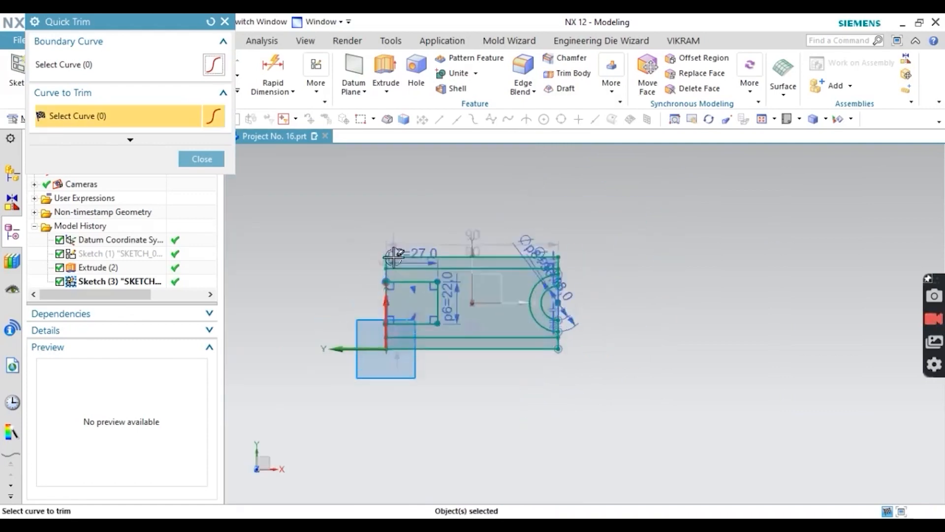
scroll(394, 256, up, 3)
click(197, 158)
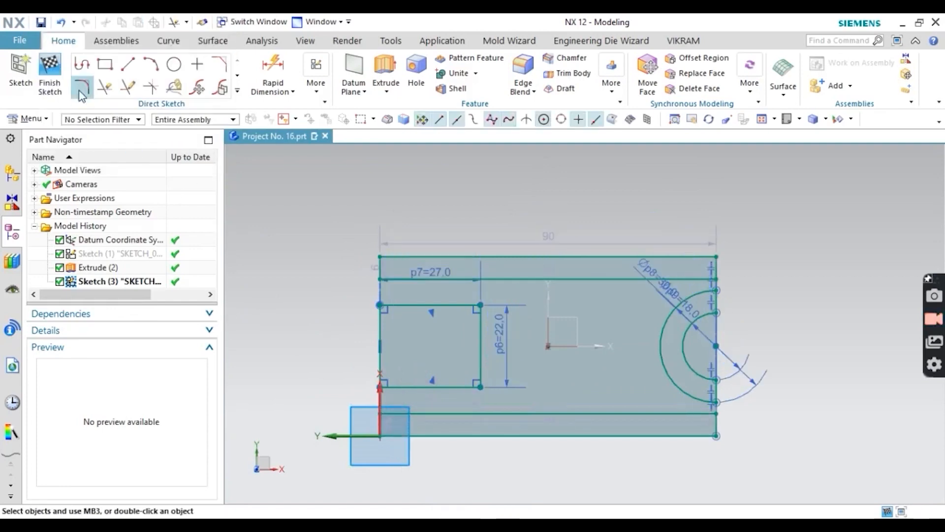
click(46, 82)
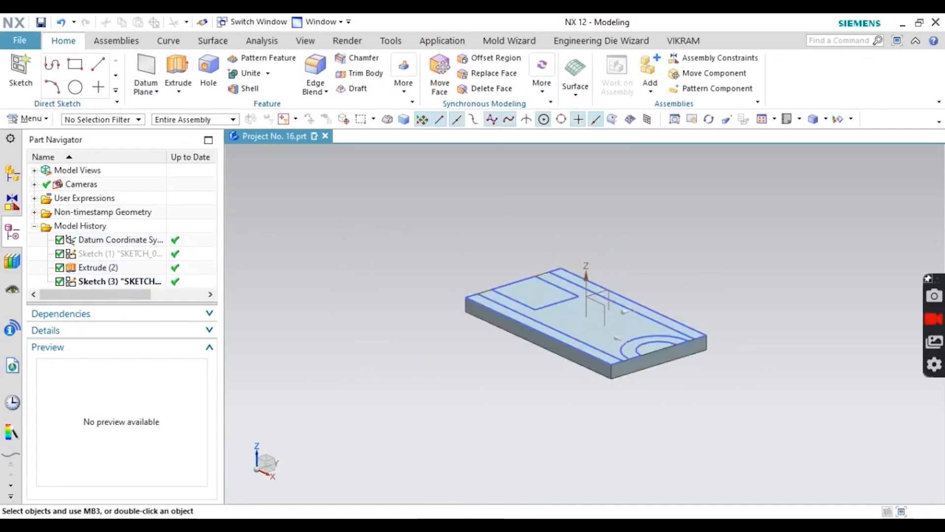
- Check the wall height and base thickness in the PDF drawing and extrude both side wall profiles 30-6 mm, united with the plate
click(551, 525)
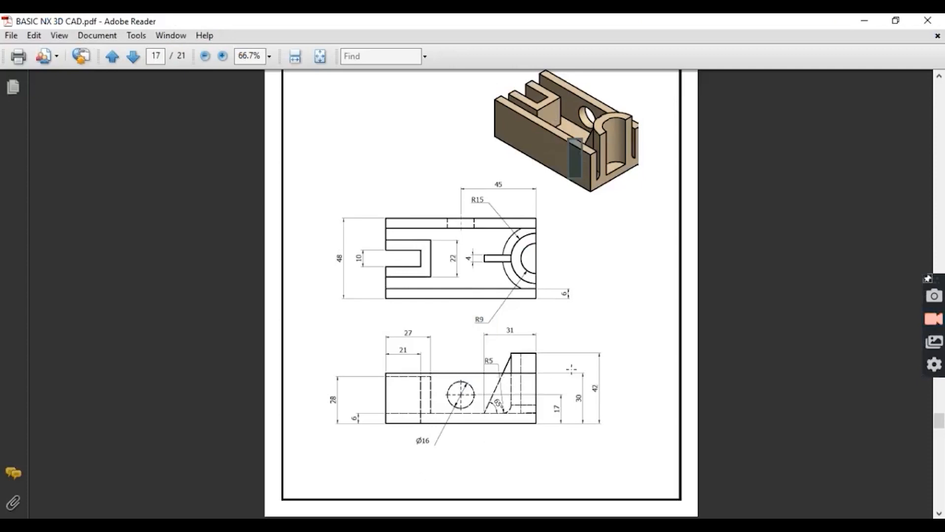
drag(571, 369, 590, 427)
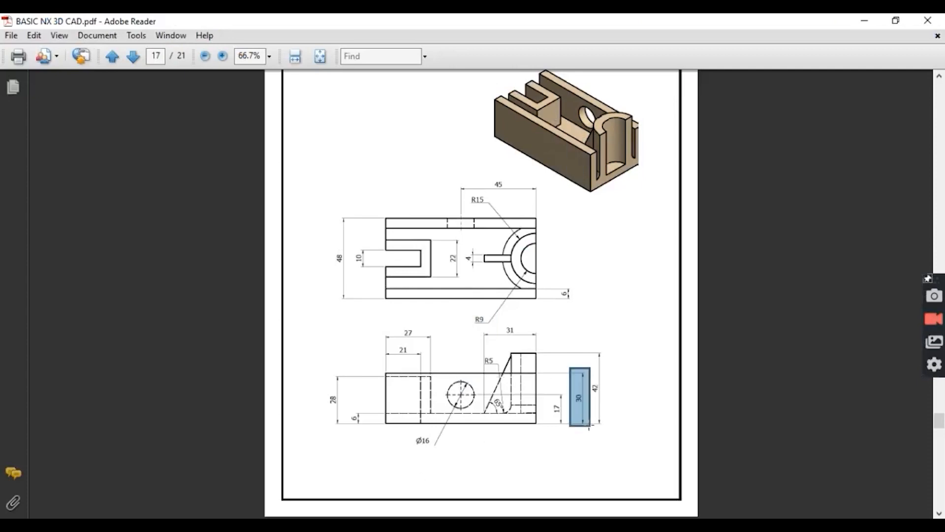
drag(344, 408, 366, 428)
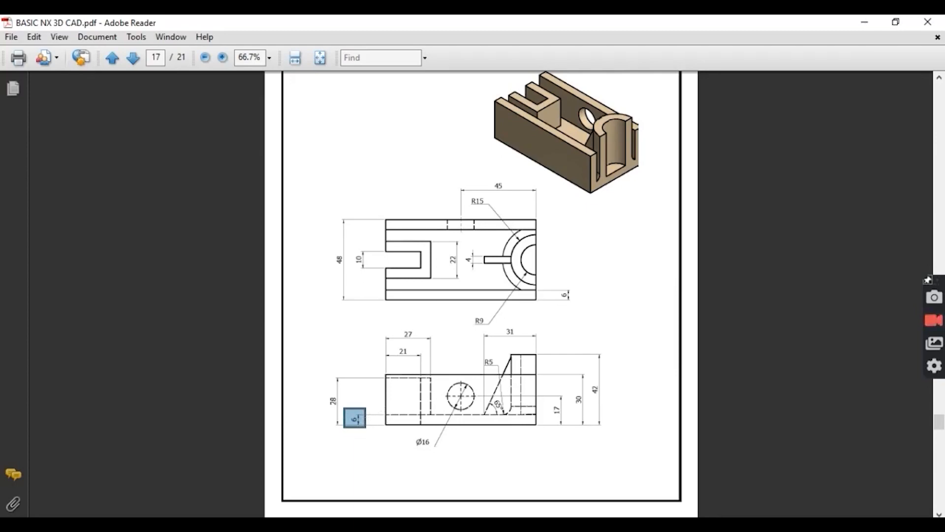
key(alt+Tab)
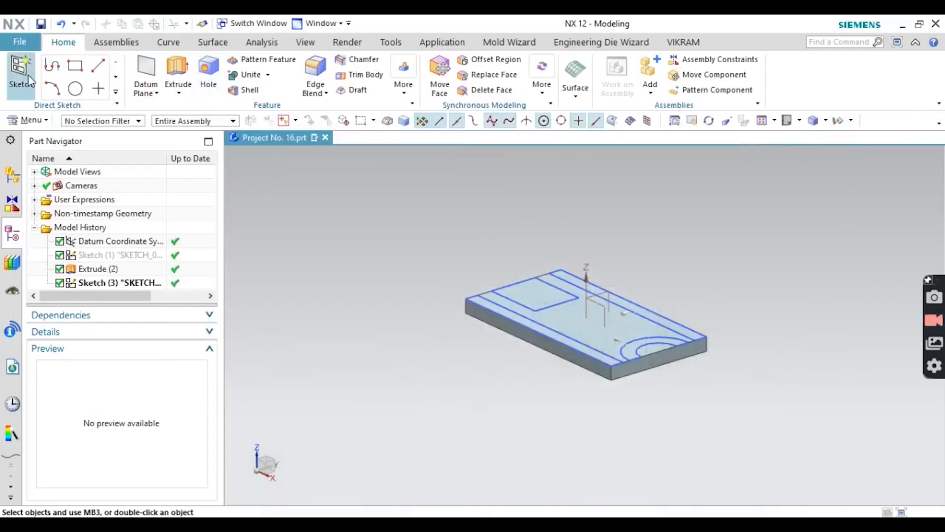
click(178, 73)
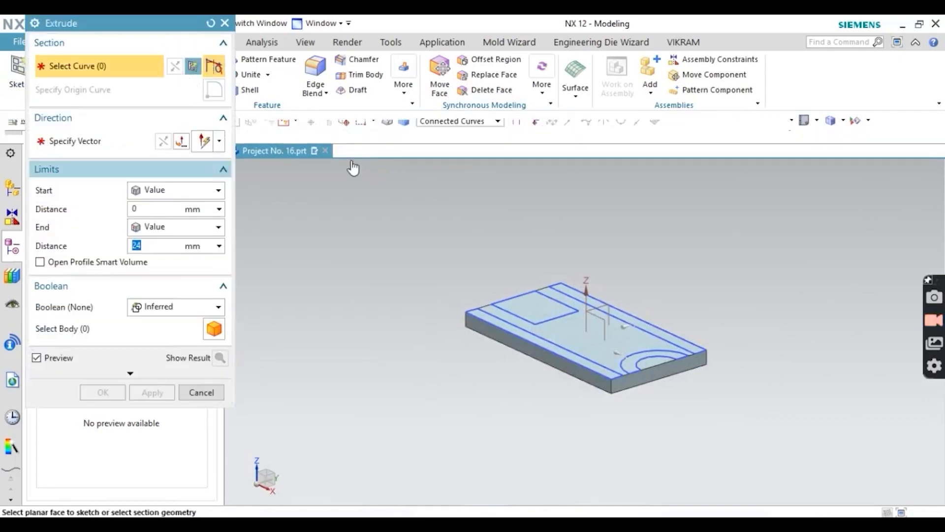
click(444, 129)
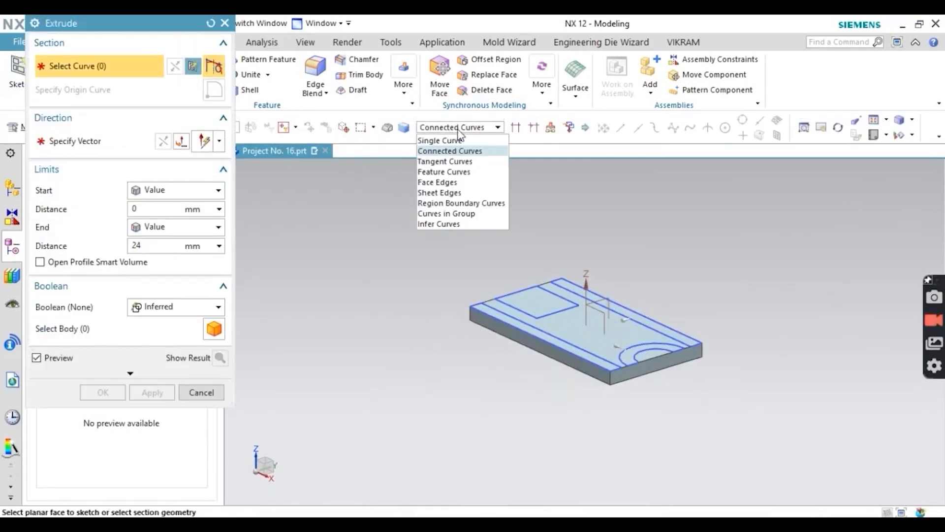
click(452, 129)
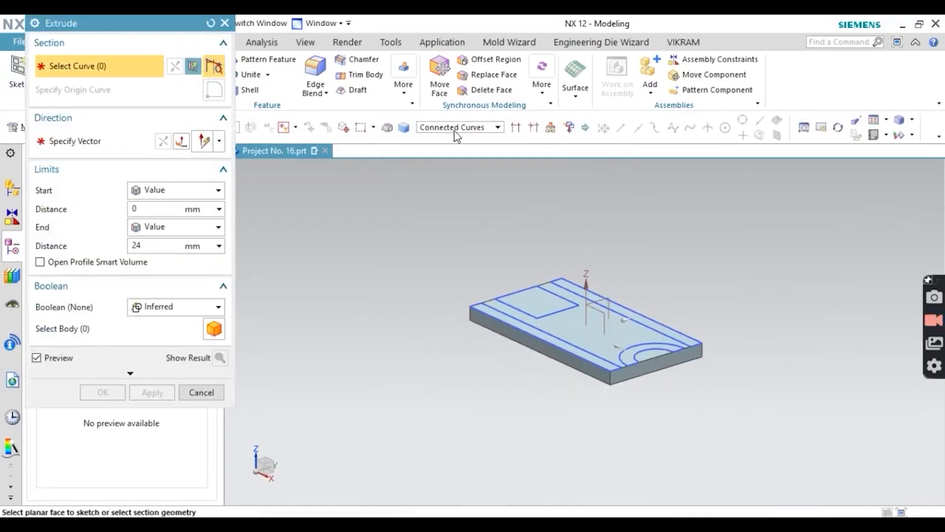
click(475, 315)
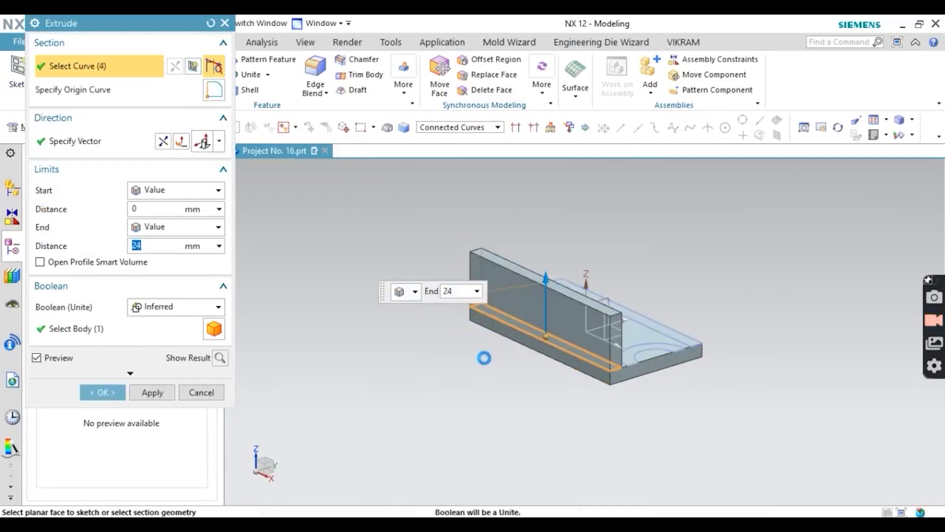
click(685, 331)
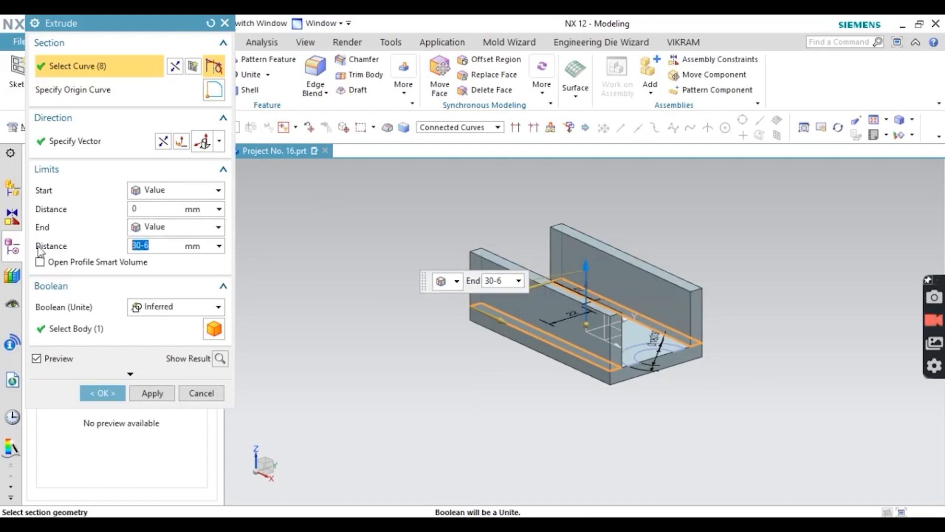
click(152, 393)
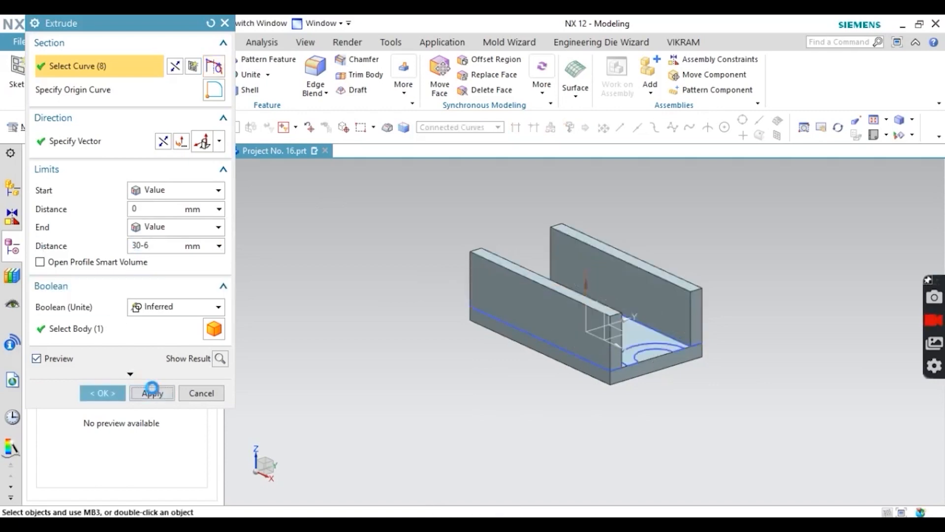
- Check the block height in the PDF drawing and extrude the 27 × 22 mm rectangle 28-6 mm upward, united with the body
middle_drag(381, 299, 407, 329)
scroll(528, 284, down, 5)
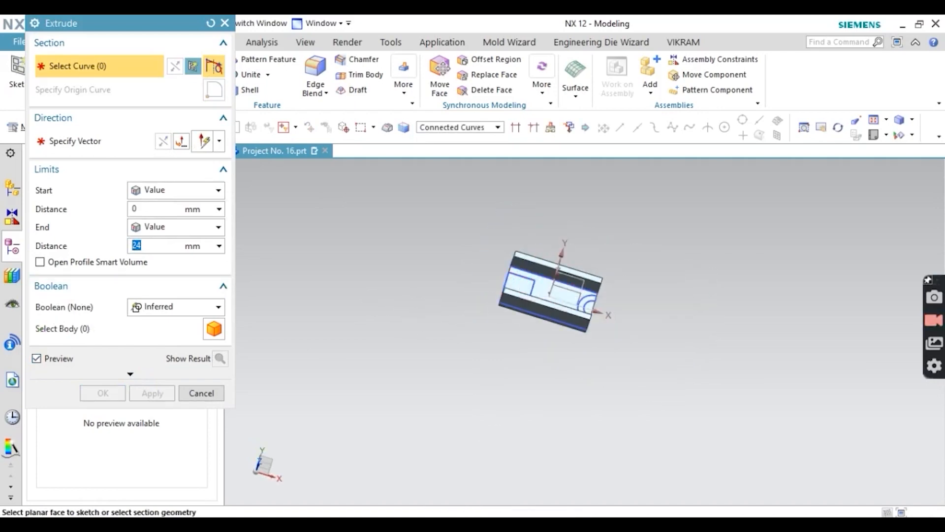
key(alt+Tab)
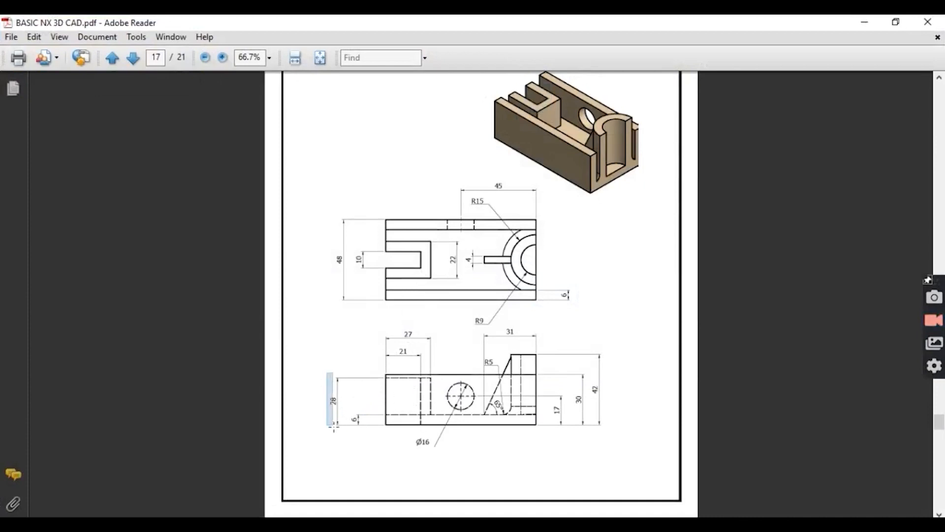
drag(342, 432, 372, 431)
key(alt+Tab)
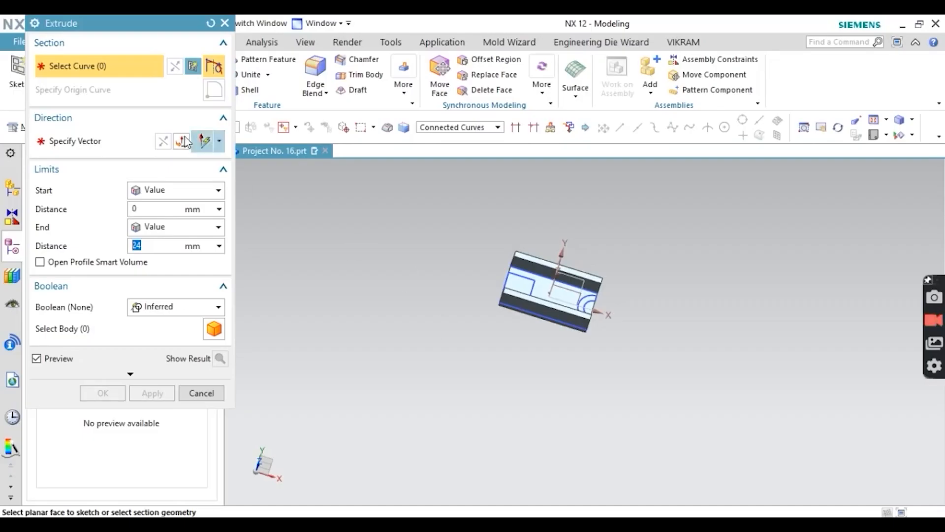
scroll(522, 286, up, 2)
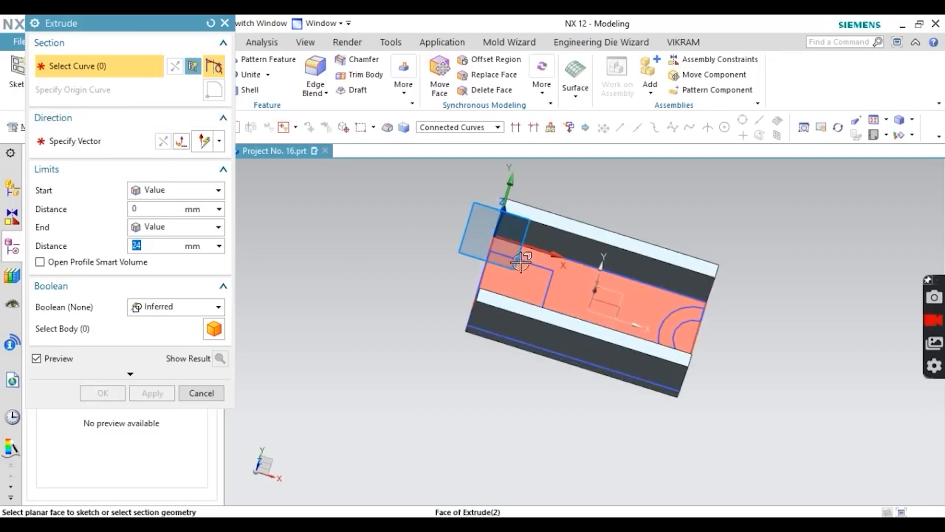
click(546, 285)
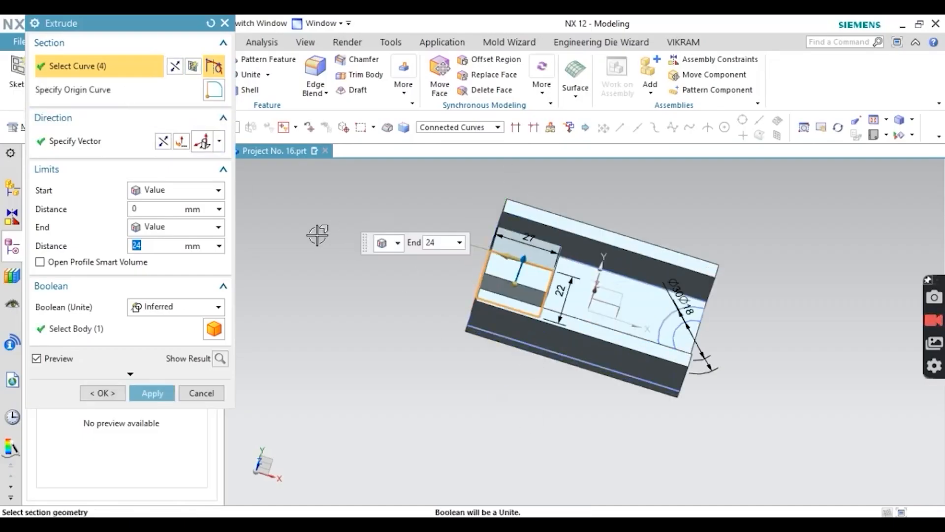
middle_drag(318, 235, 418, 298)
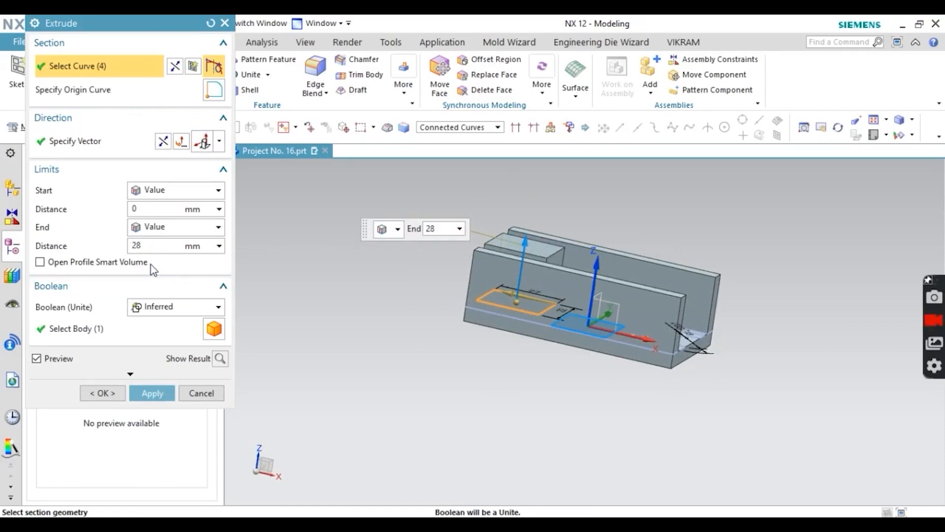
text(6)
click(102, 392)
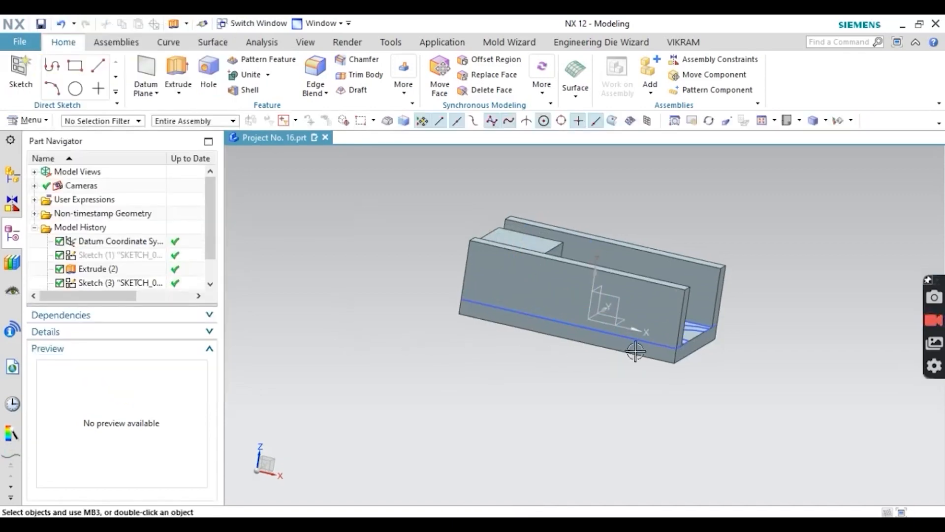
- Check the boss height and base thickness in the PDF drawing and extrude the half-ring boss profile 42-6 mm, united with the body
mouse_move(615, 345)
middle_down()
mouse_move(612, 358)
mouse_move(681, 341)
middle_up()
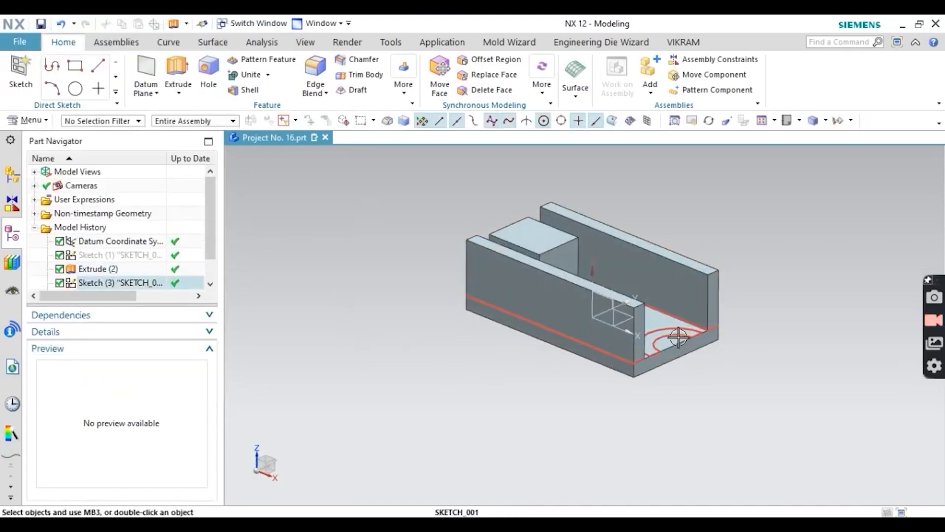
key(alt+Tab)
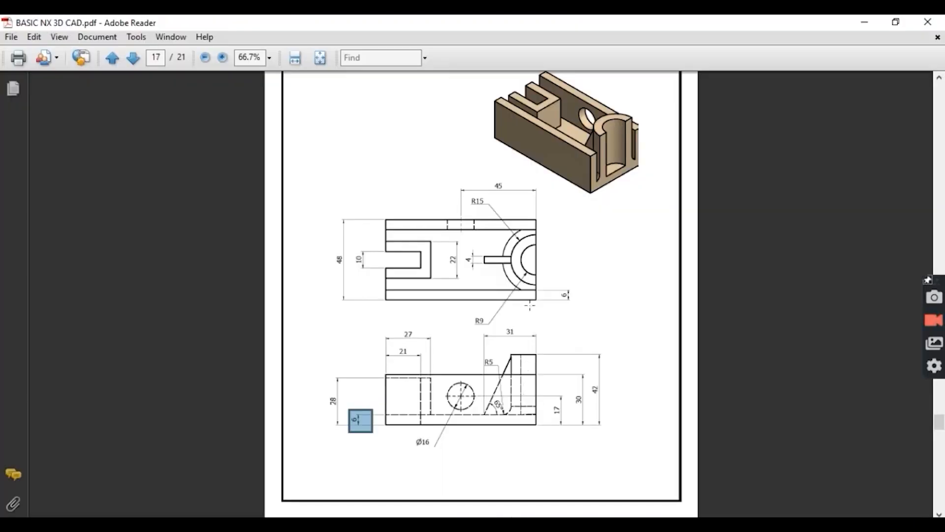
scroll(574, 245, up, 1)
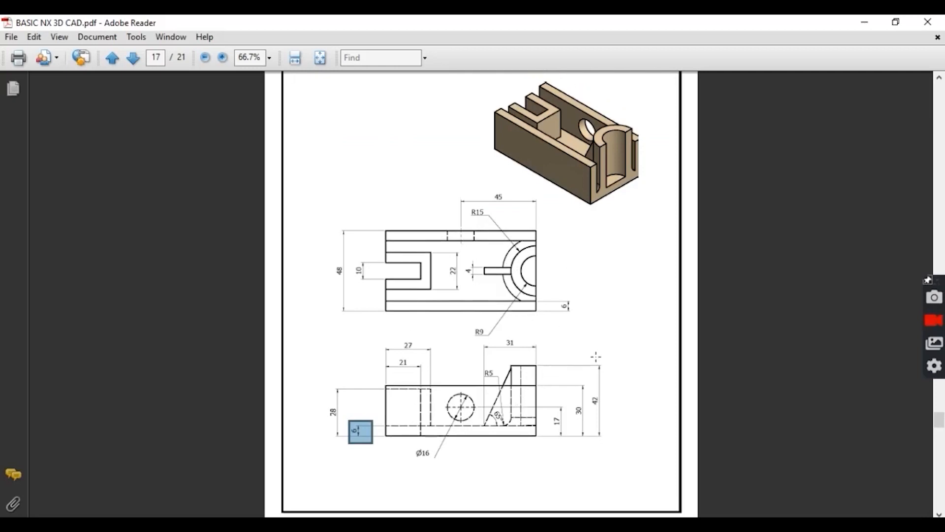
drag(600, 432, 611, 441)
drag(580, 340, 616, 450)
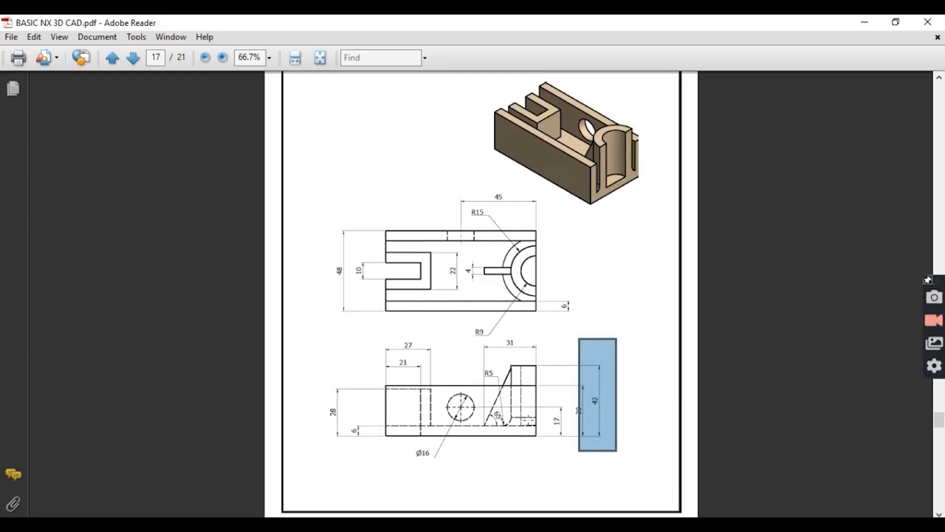
drag(353, 432, 370, 452)
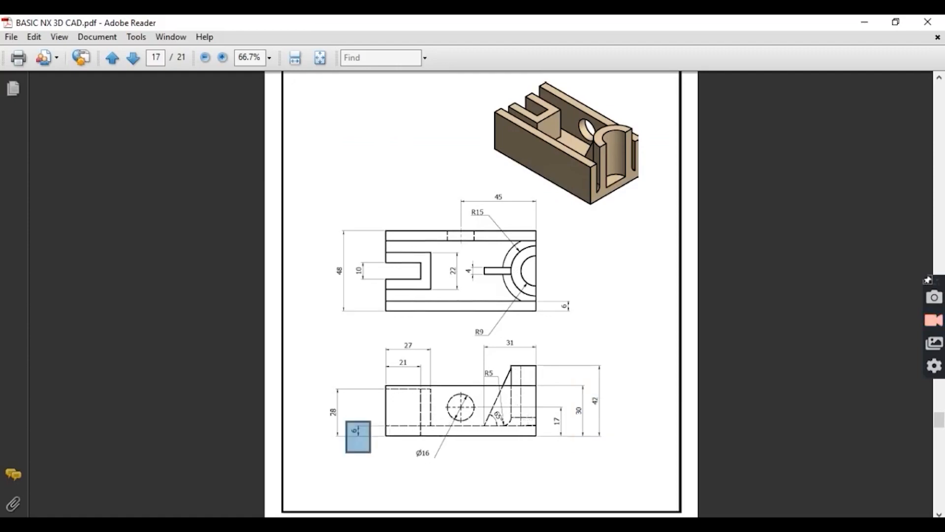
key(alt+Tab)
click(179, 74)
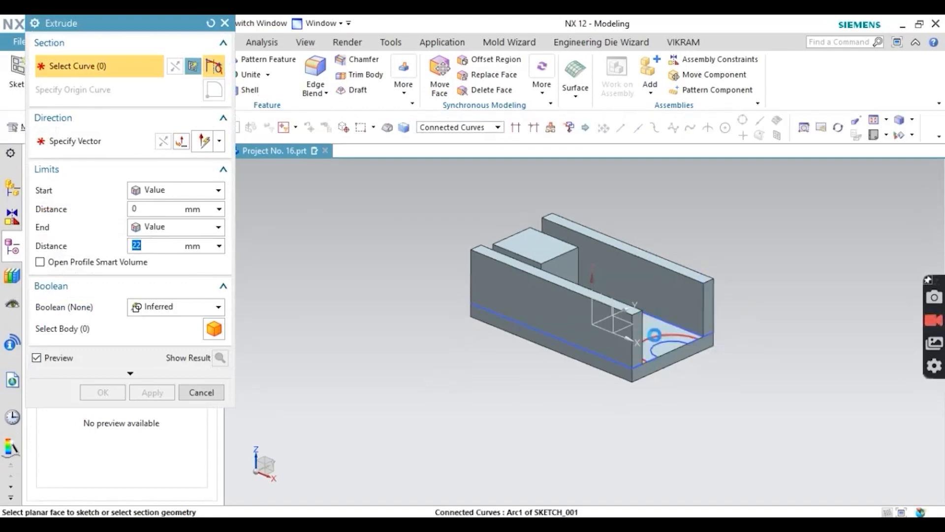
click(654, 332)
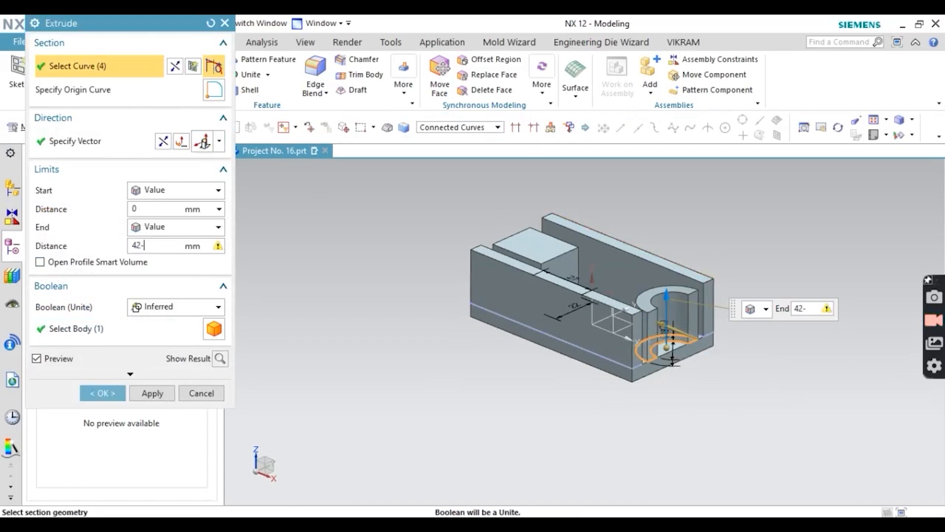
key(Return)
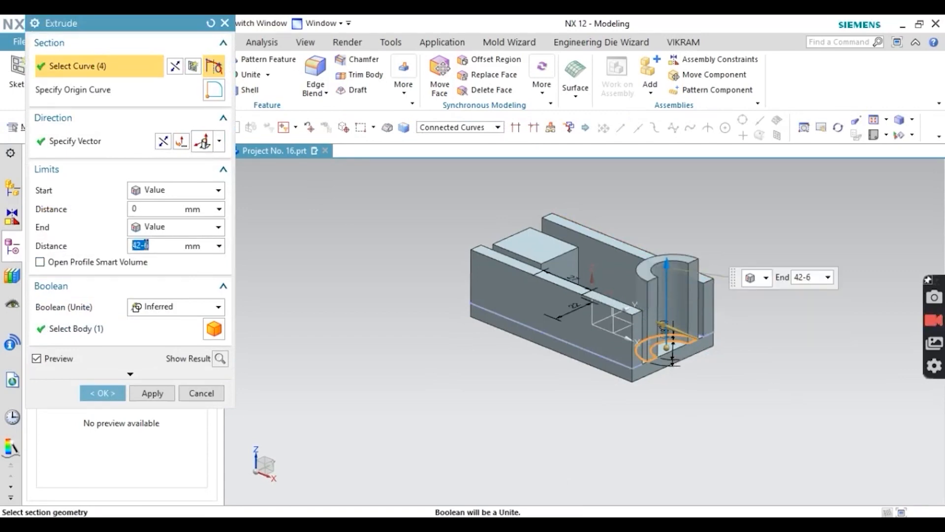
click(101, 393)
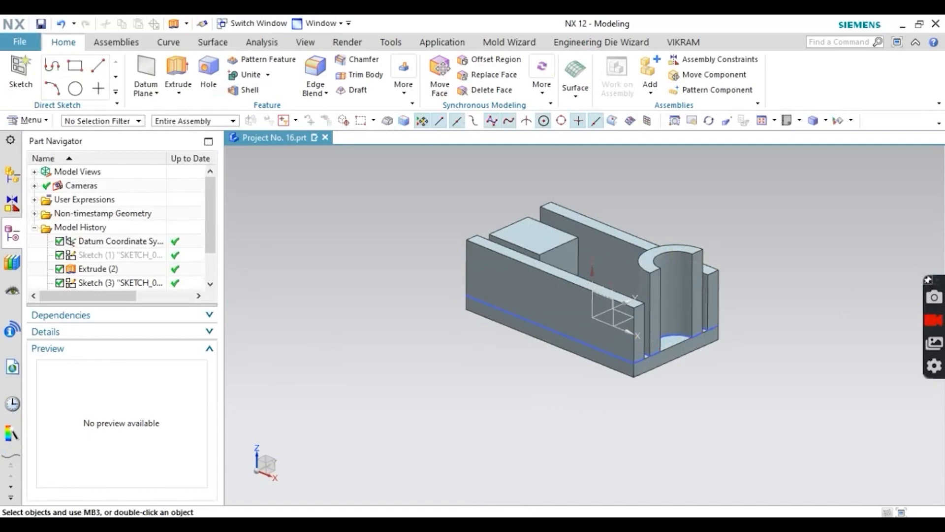
- Check the block's slot dimensions in the PDF drawing and create a sketch on the block's top face
middle_drag(506, 398, 732, 154)
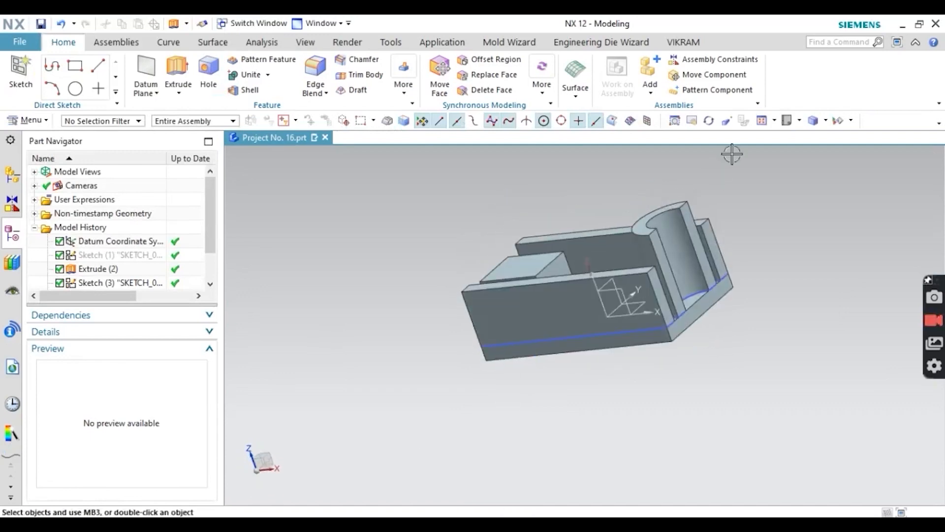
click(787, 121)
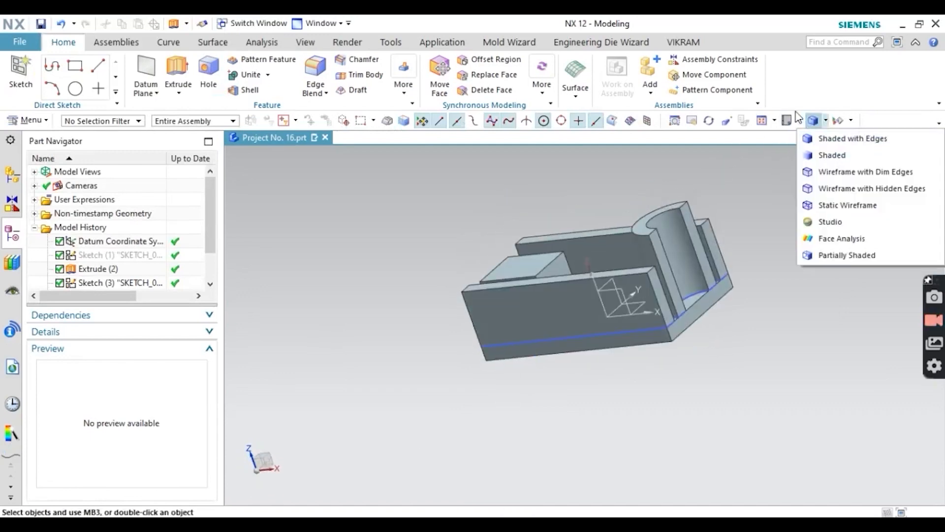
mouse_move(809, 125)
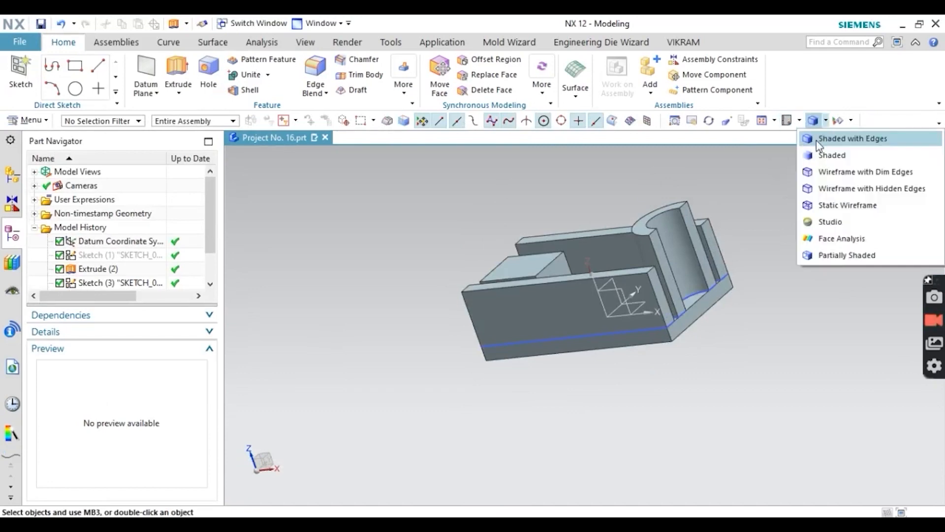
click(791, 140)
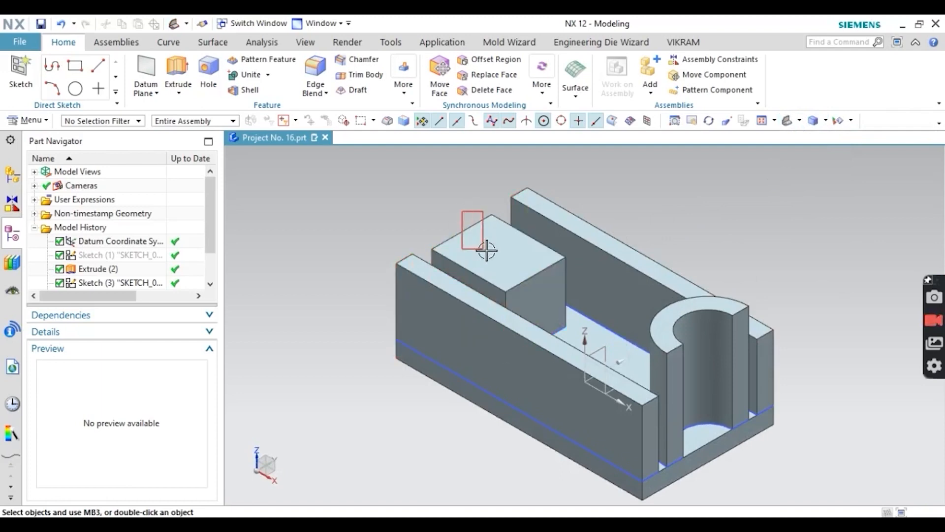
key(alt+Tab)
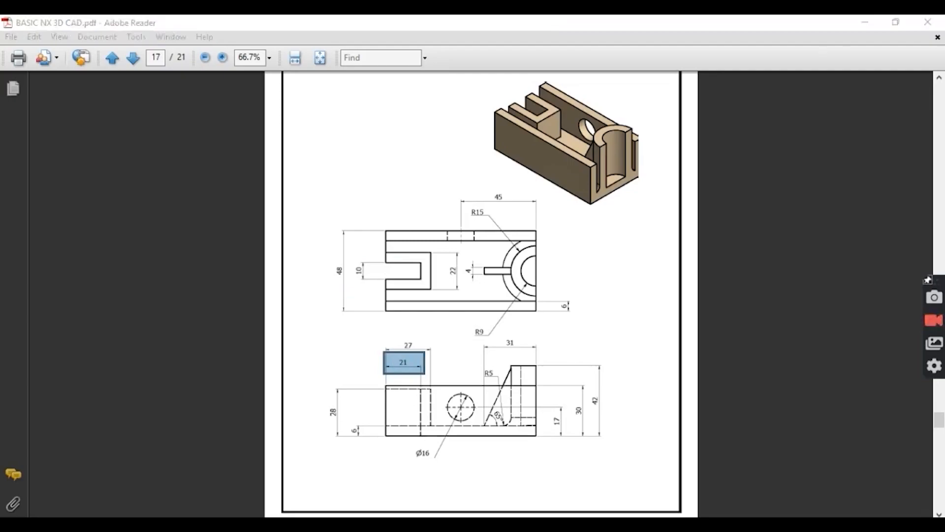
click(421, 524)
click(21, 79)
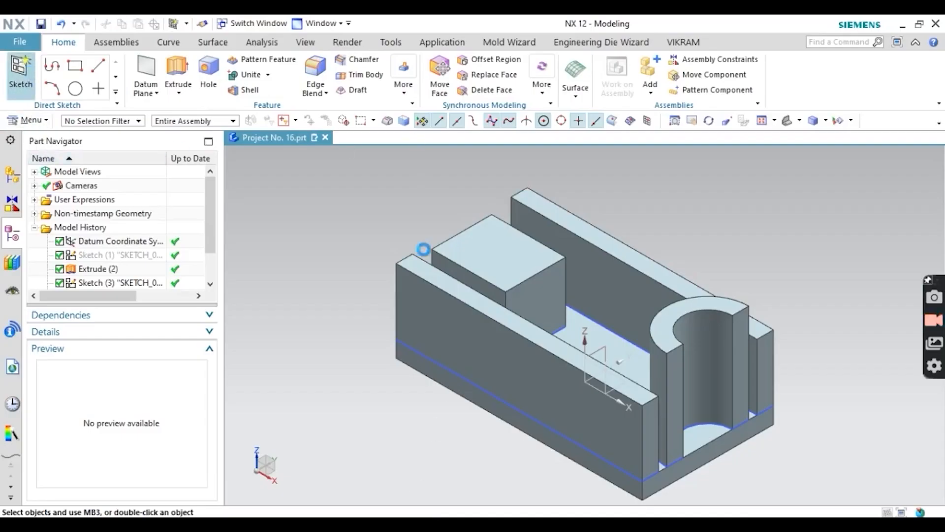
click(477, 251)
click(162, 200)
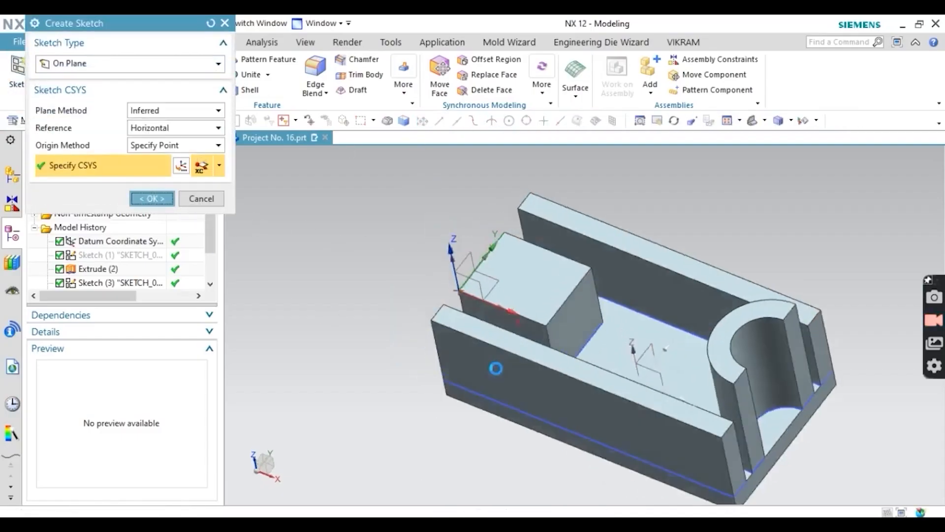
- Sketch a rectangle about 23 × 12 mm on the block's top face, starting on its outer end edge
click(101, 66)
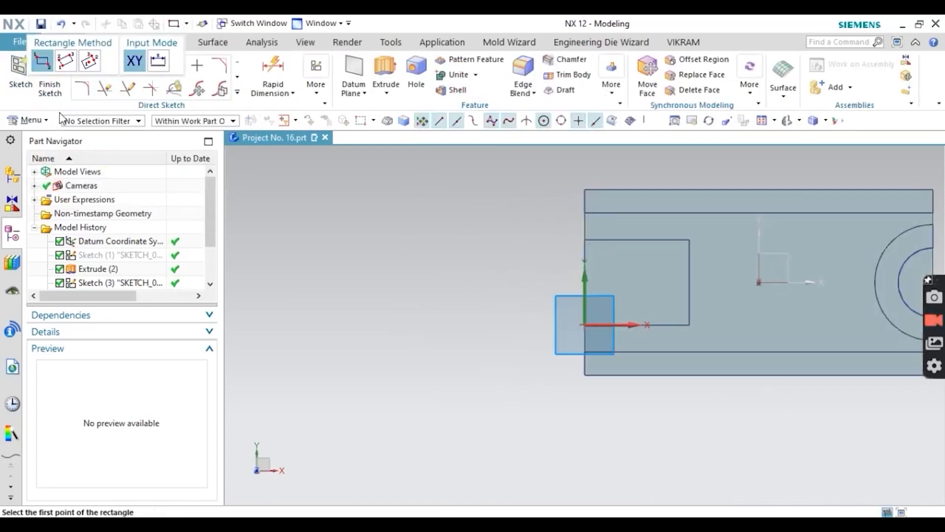
click(585, 257)
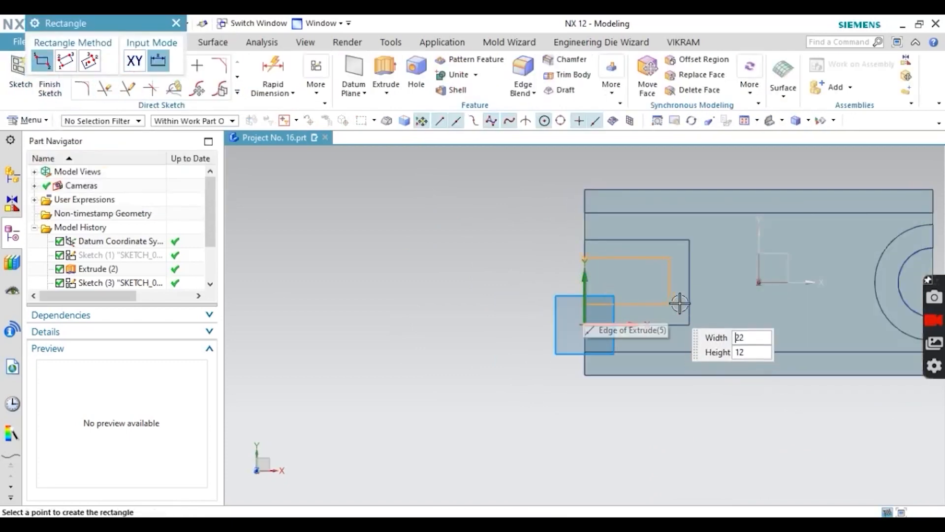
click(674, 303)
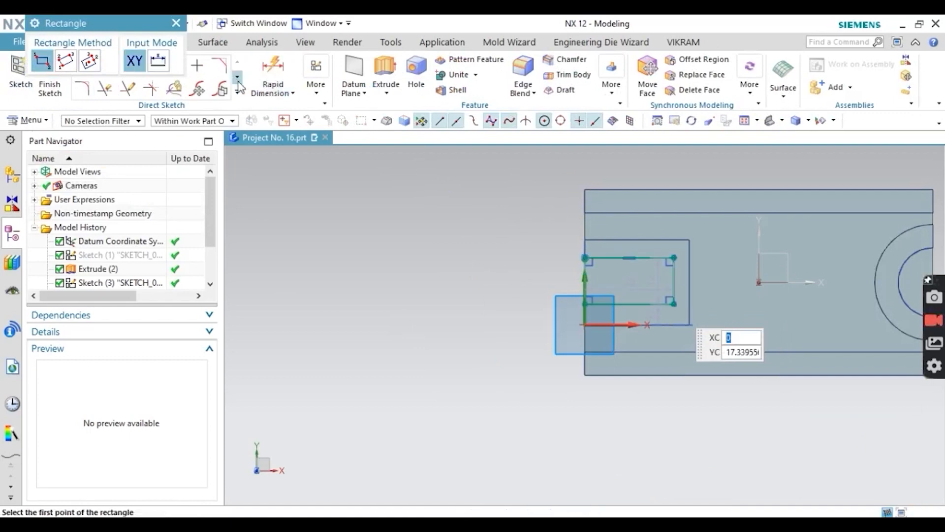
key(Escape)
- Dimension the rectangle's short side along the block's outer edge and set it to 10 mm
click(272, 74)
scroll(604, 267, down, 8)
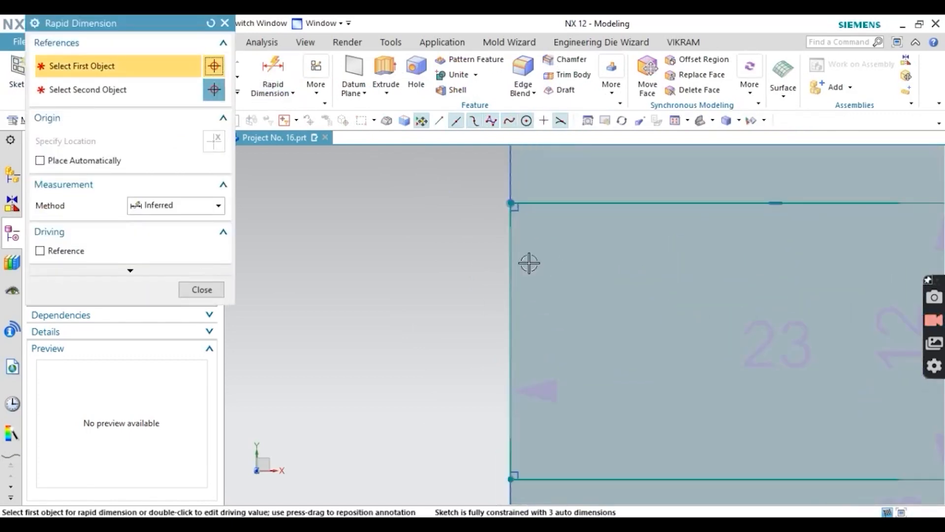
click(479, 265)
click(436, 331)
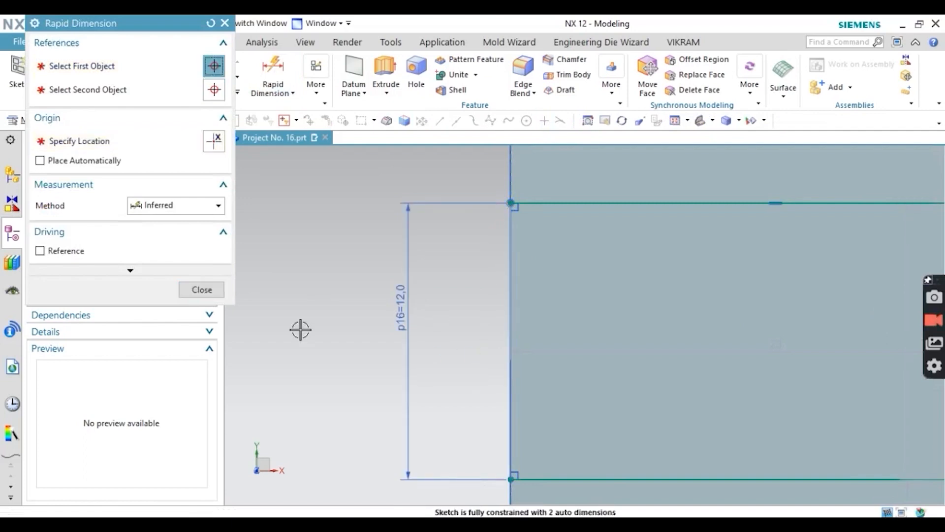
text(10)
key(Return)
- Dimension the rectangle's long side, set it to 21 mm and close the dimension command
scroll(333, 319, down, 6)
scroll(333, 319, up, 8)
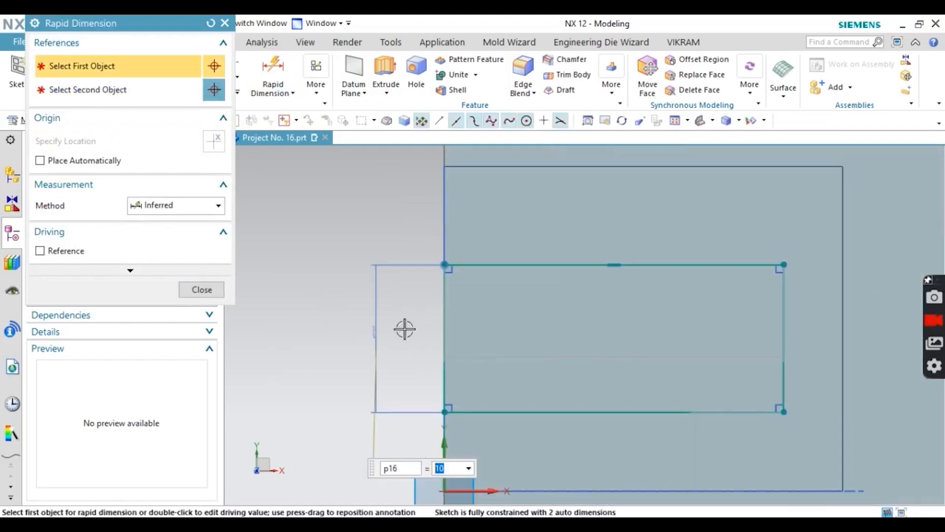
click(523, 412)
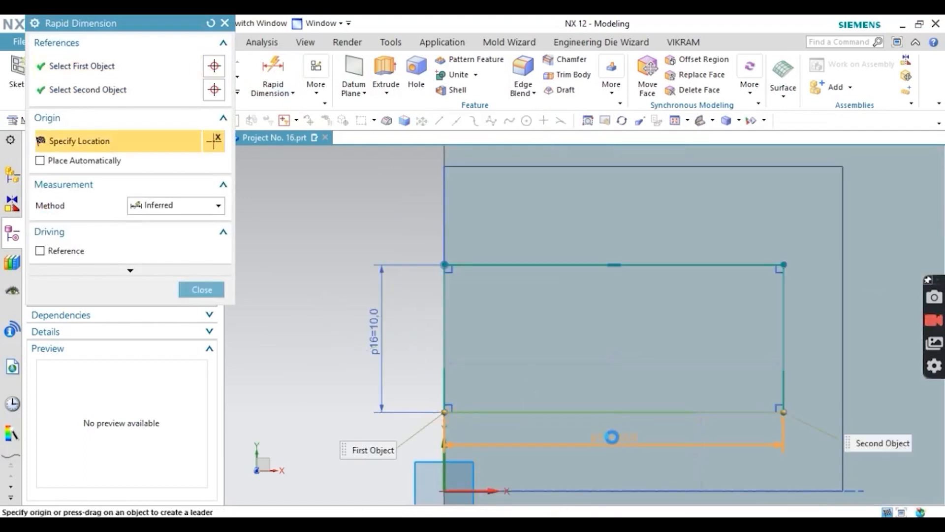
click(536, 442)
text(21)
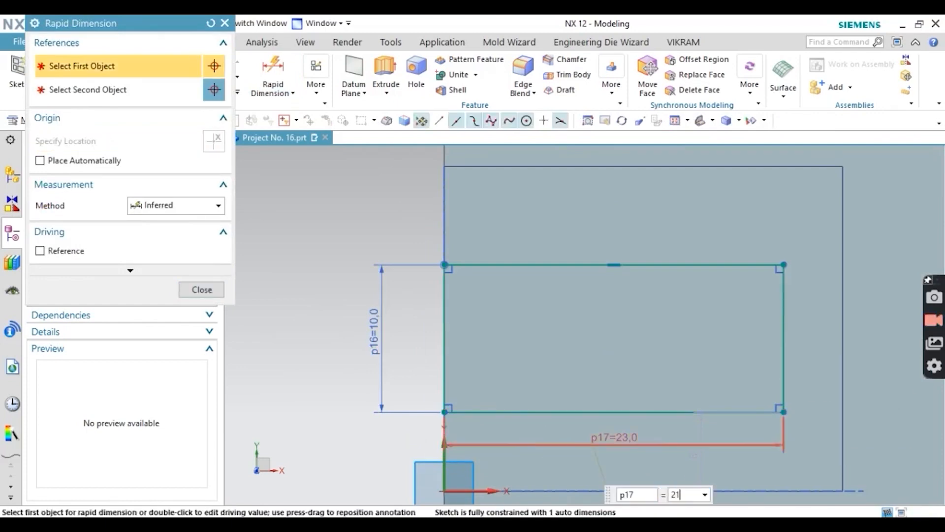
key(Return)
click(202, 289)
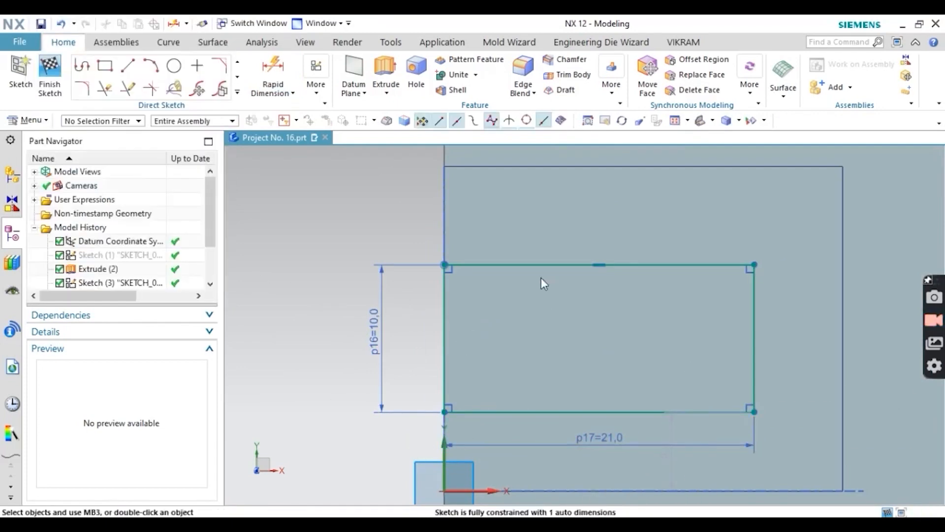
- Move the rectangle back and forth across the block's width to test its remaining freedom
scroll(542, 278, down, 3)
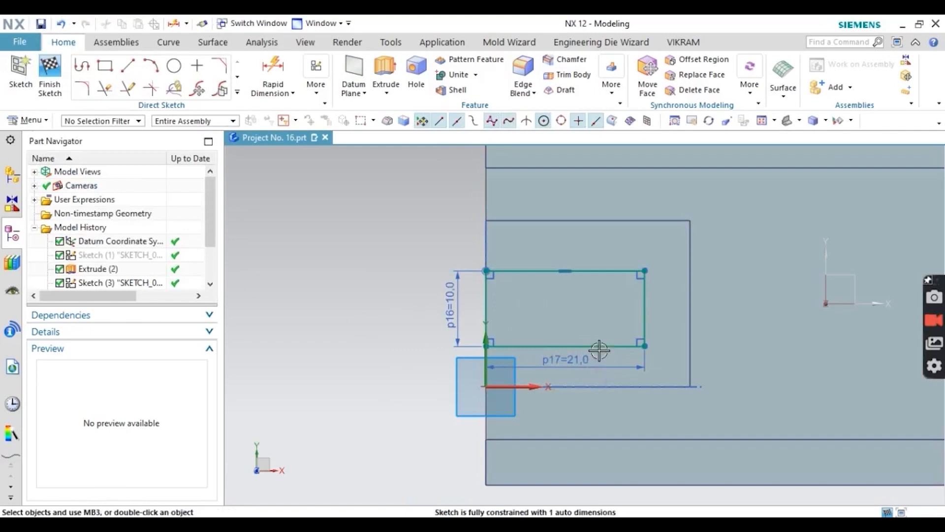
drag(599, 347, 612, 383)
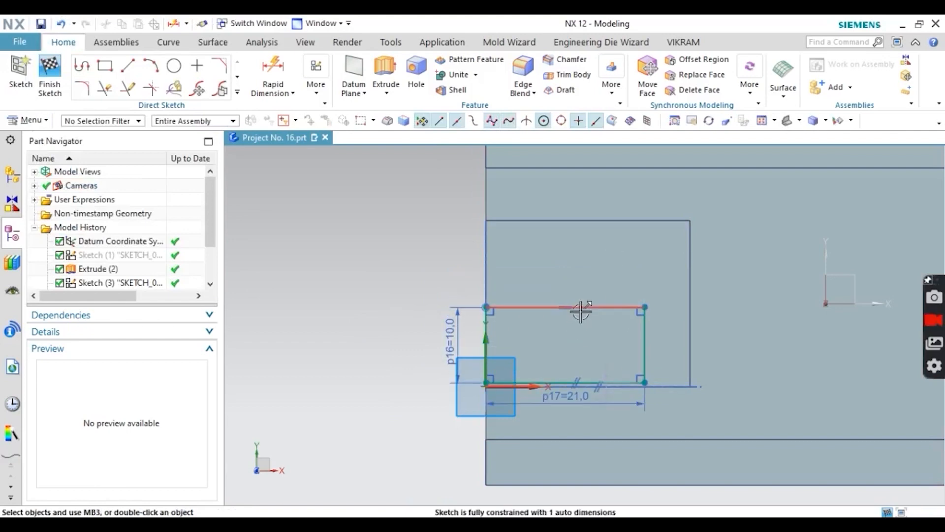
drag(581, 312, 586, 282)
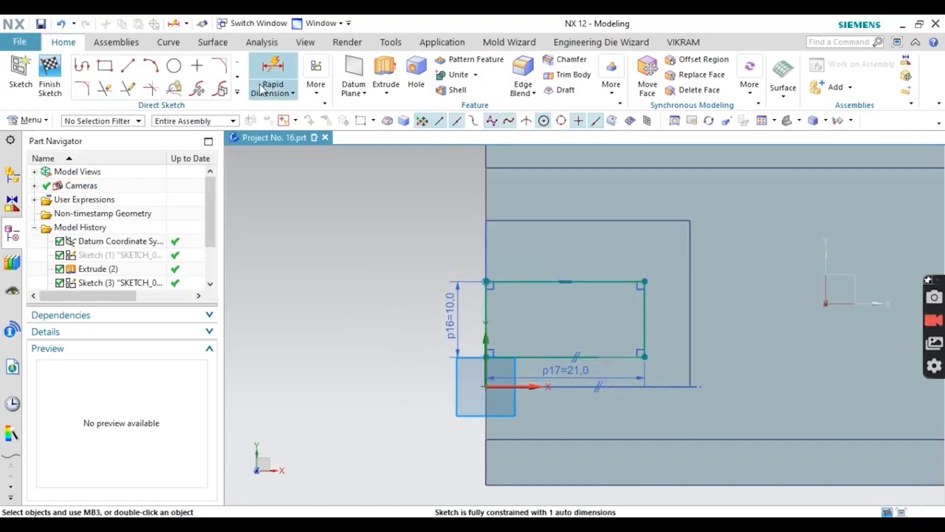
- Make the rectangle's two long edges symmetric about the datum X axis and finish the sketch
click(316, 83)
click(492, 170)
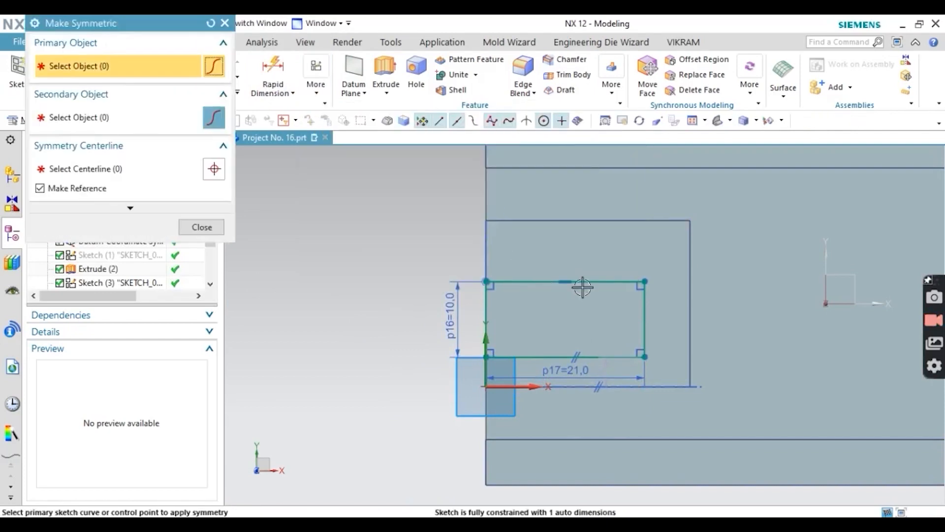
click(601, 283)
click(612, 356)
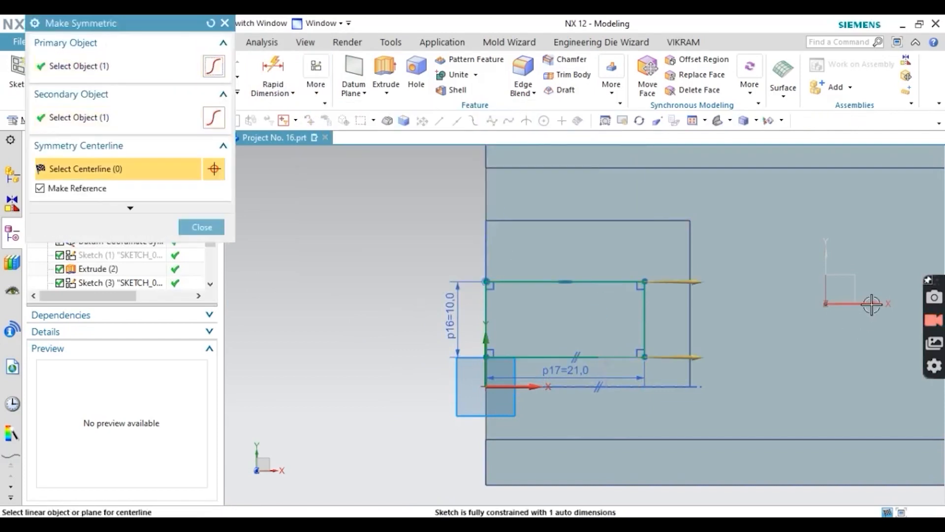
click(871, 304)
click(201, 227)
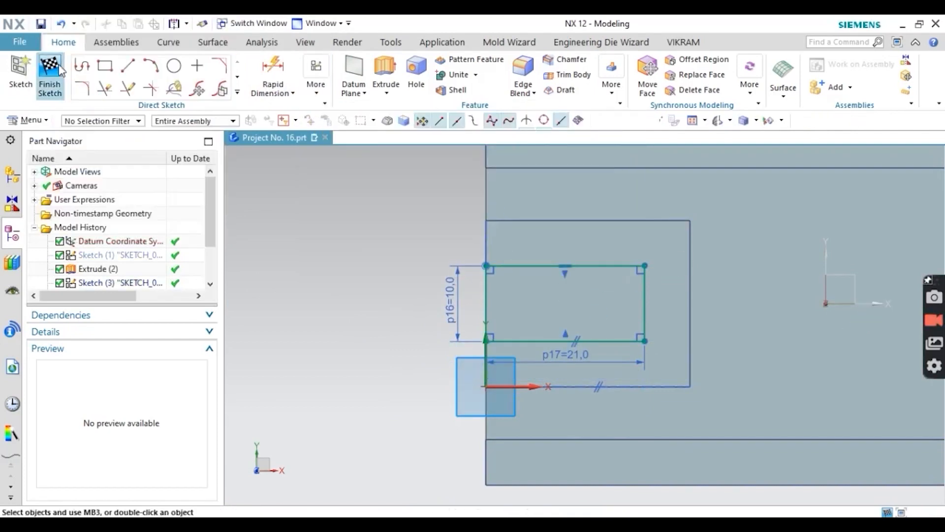
click(50, 74)
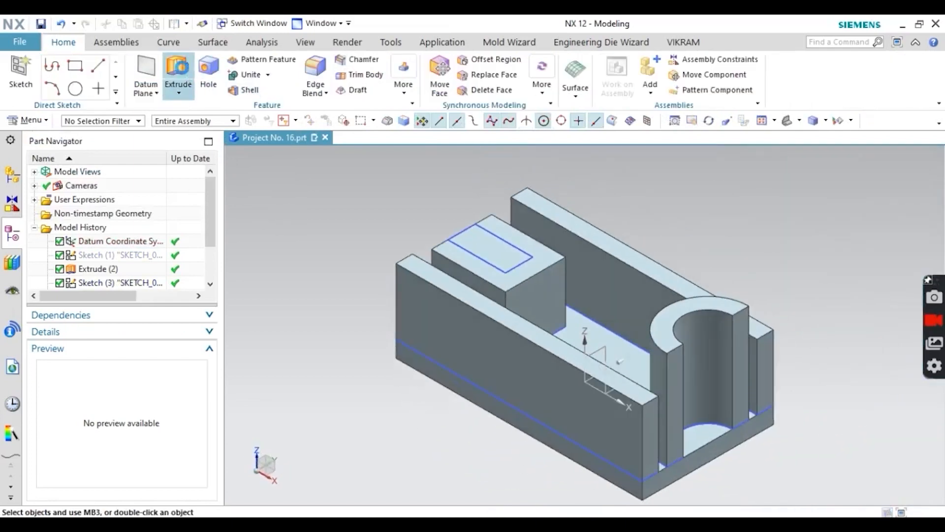
- Cut the slot by subtract-extruding the 21 × 10 mm rectangle downward through the block and base with an Until Next end limit
click(178, 74)
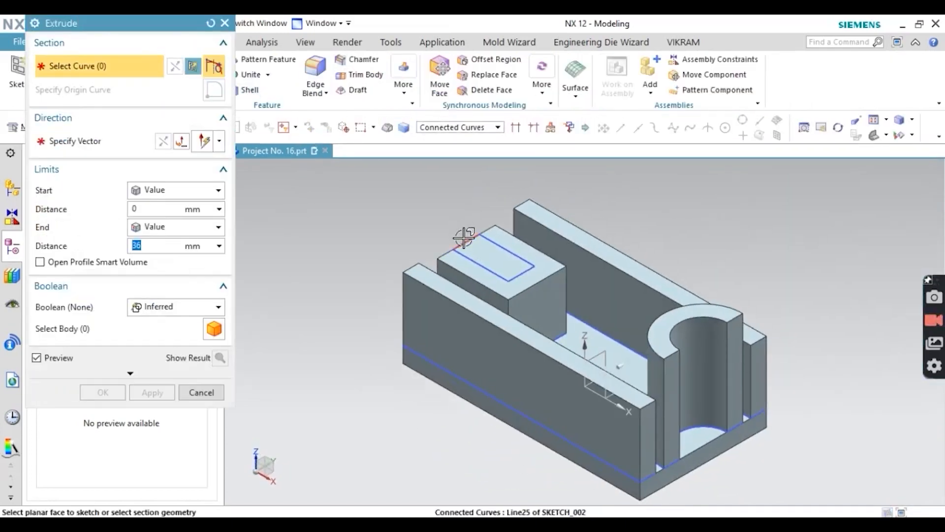
click(463, 238)
click(169, 148)
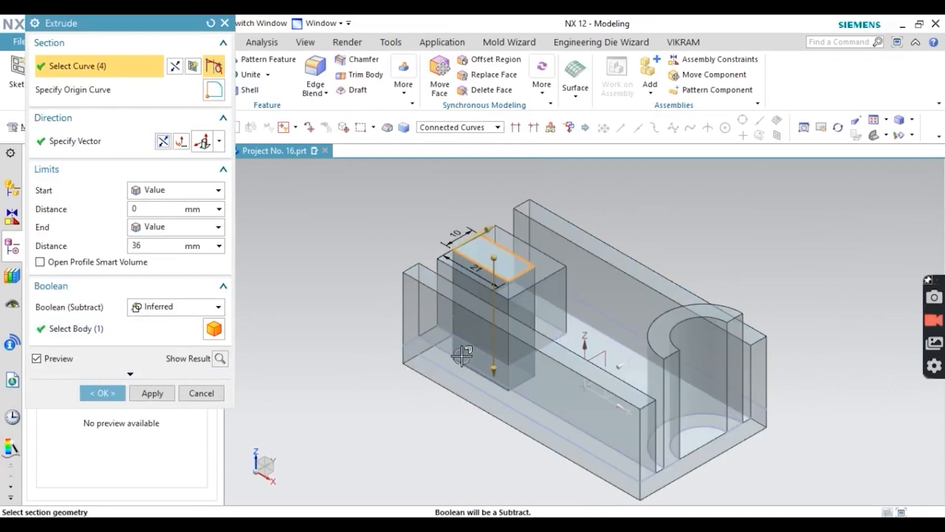
middle_drag(437, 327, 463, 317)
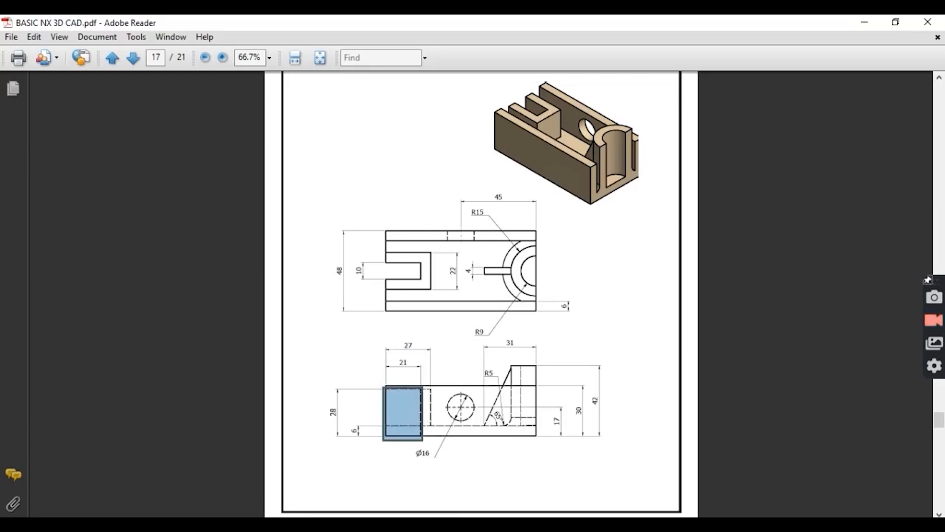
key(alt+Tab)
click(148, 227)
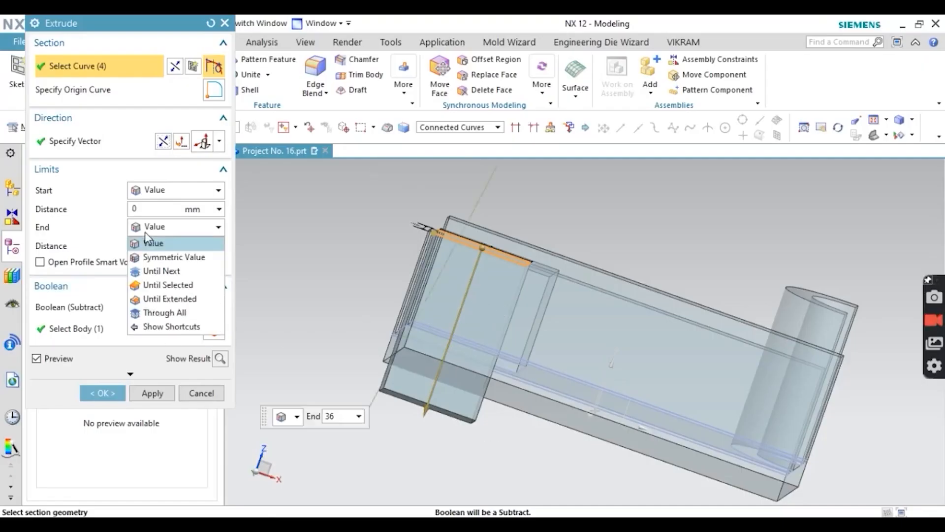
click(157, 270)
middle_drag(352, 279, 359, 344)
click(220, 341)
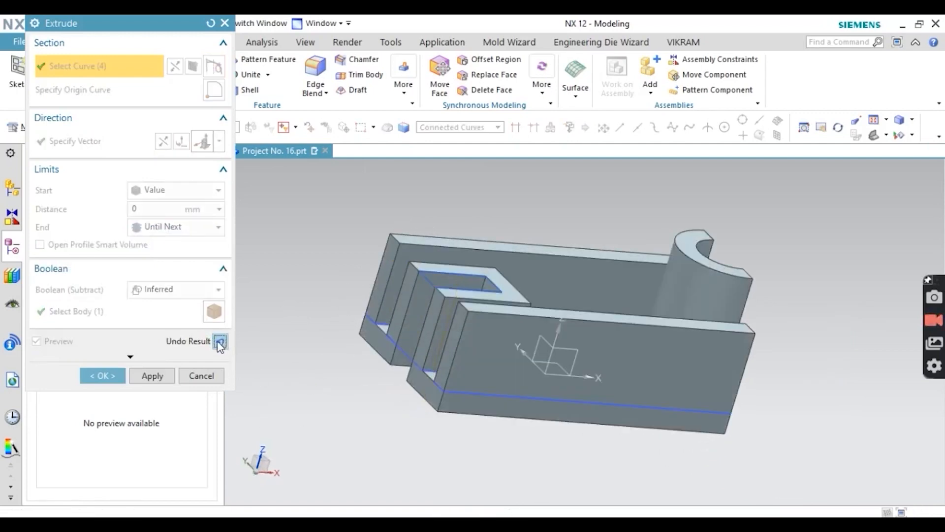
click(102, 376)
middle_drag(445, 288, 477, 350)
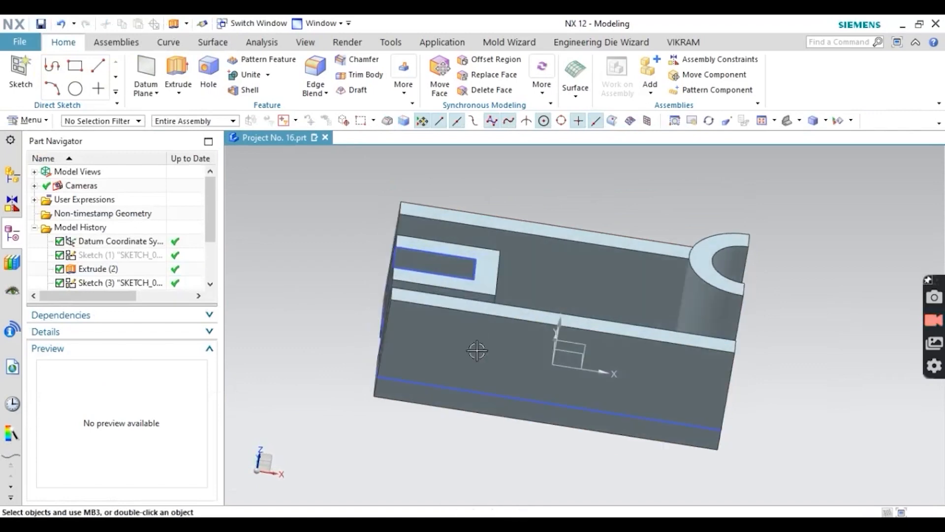
- Switch to the PDF in Adobe Reader, enlarge page 17 to 100% and examine the fillet at the half-cylinder's foot
key(alt+Tab)
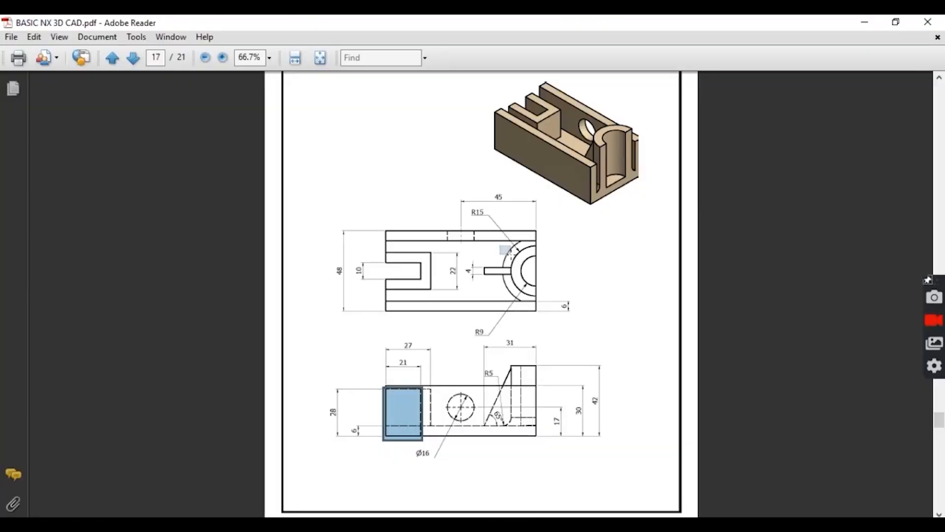
drag(511, 254, 513, 257)
scroll(489, 503, up, 1)
scroll(502, 420, down, 3)
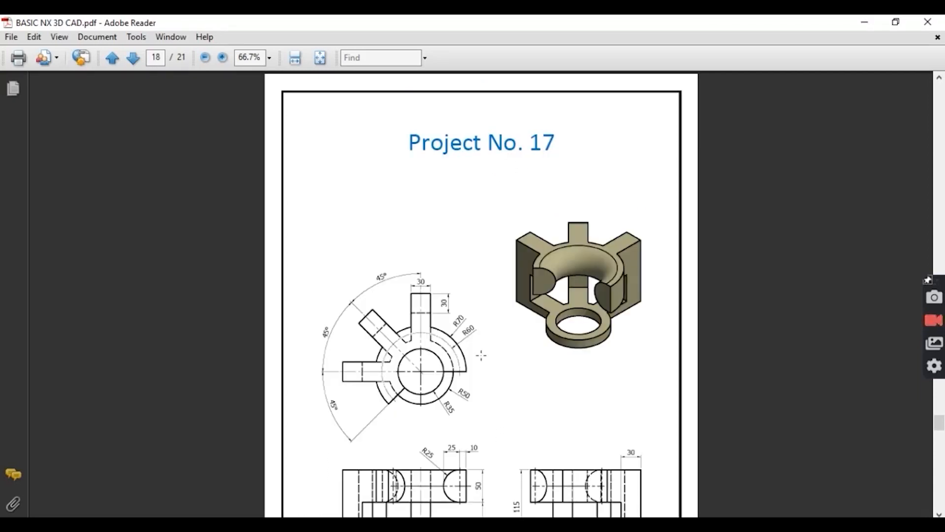
scroll(481, 354, up, 3)
click(225, 60)
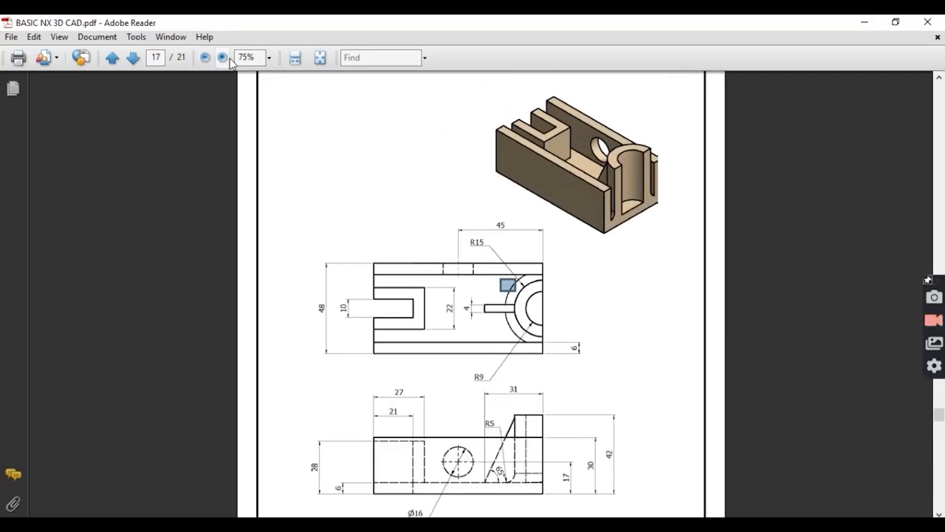
click(225, 60)
scroll(498, 323, down, 4)
scroll(497, 323, down, 10)
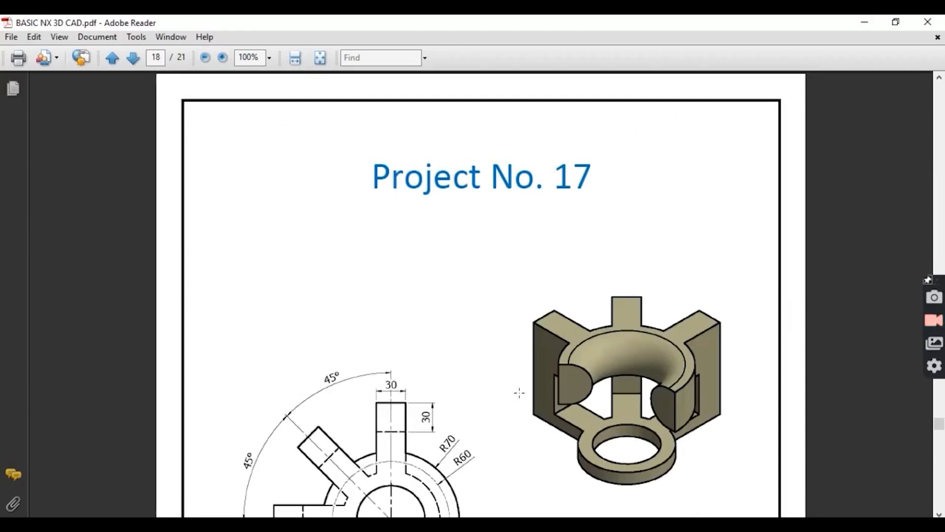
scroll(500, 331, up, 10)
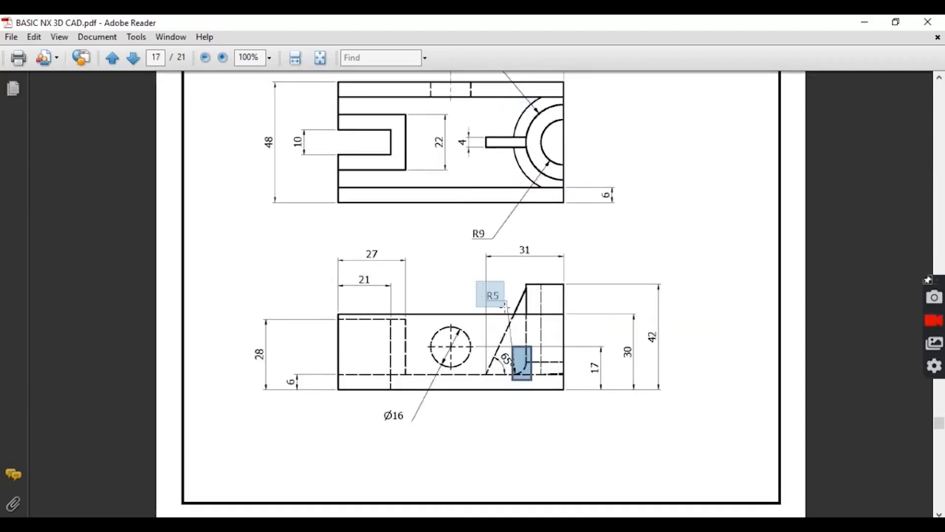
- Return to NX and blend the curved edge where the half-cylinder meets the floor with a 5 mm radius
key(alt+Tab)
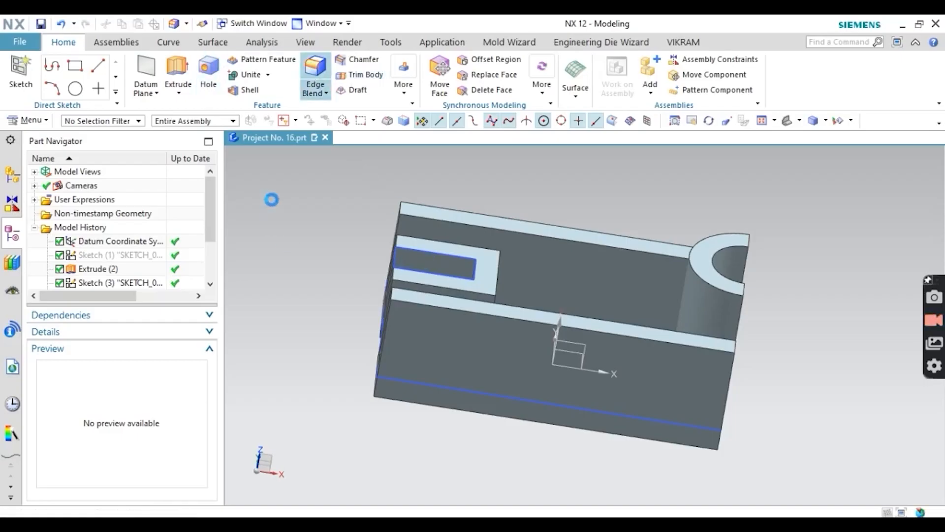
middle_drag(346, 204, 323, 268)
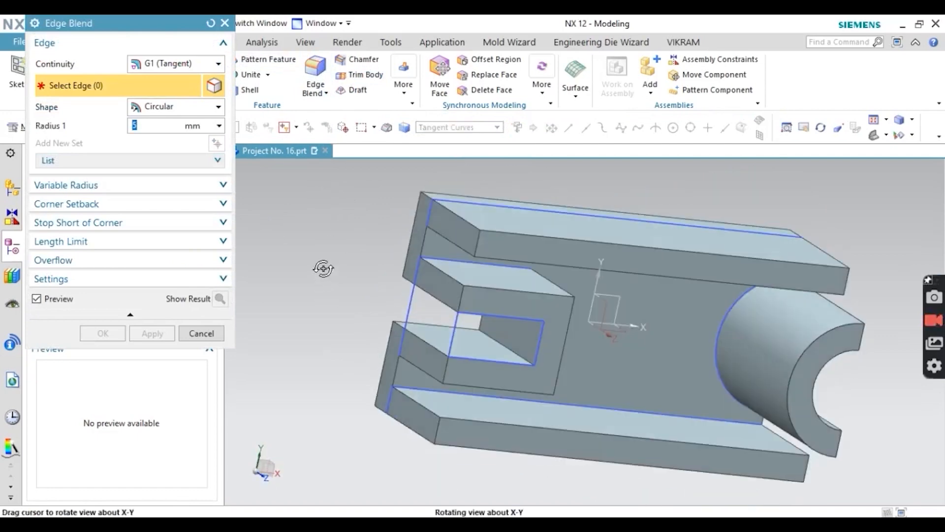
click(725, 318)
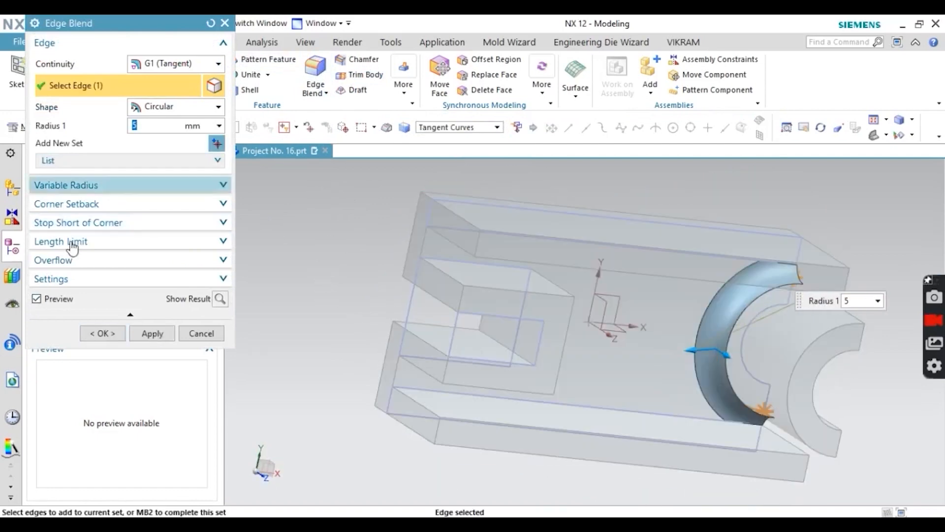
click(99, 332)
middle_drag(522, 360, 534, 297)
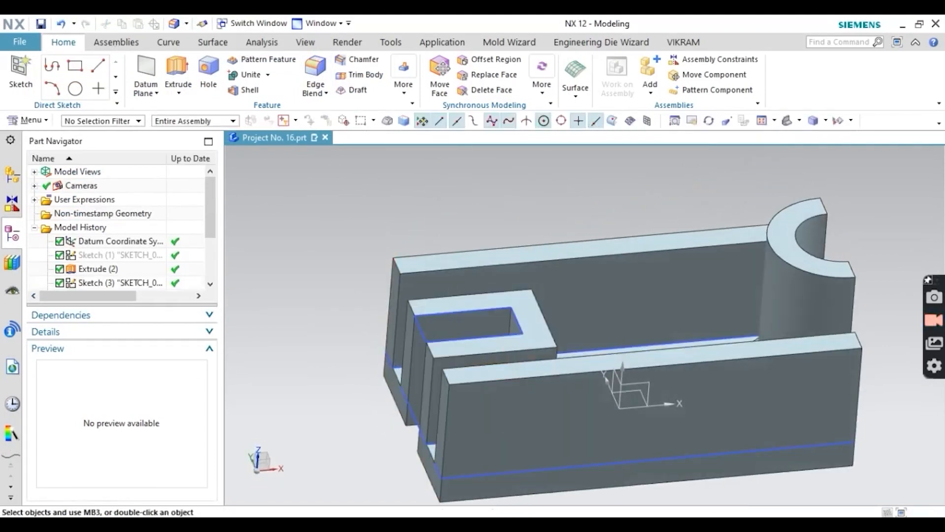
- Examine the PDF drawing in Adobe Reader for the triangular rib's thickness, slope angle and distance from the end face, and return to NX
key(alt+Tab)
scroll(498, 465, up, 6)
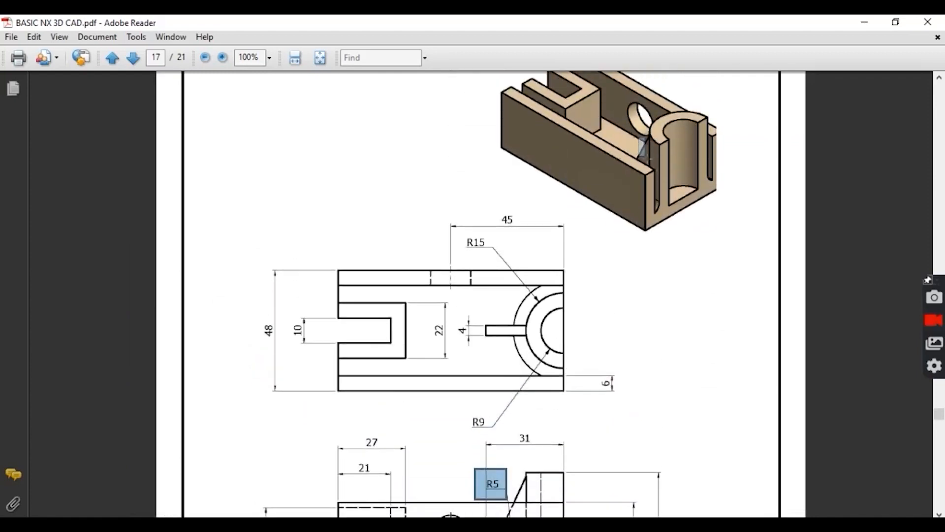
scroll(494, 271, down, 3)
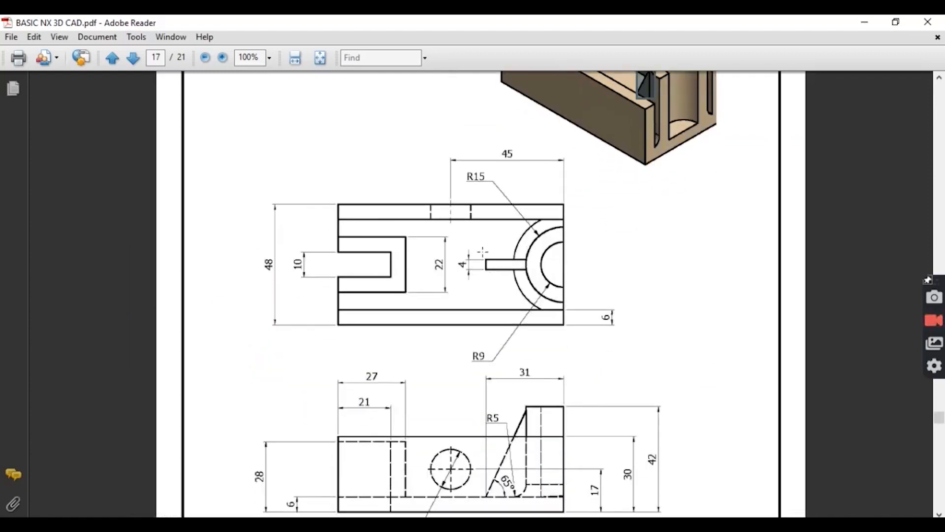
drag(533, 277, 527, 272)
scroll(500, 254, down, 3)
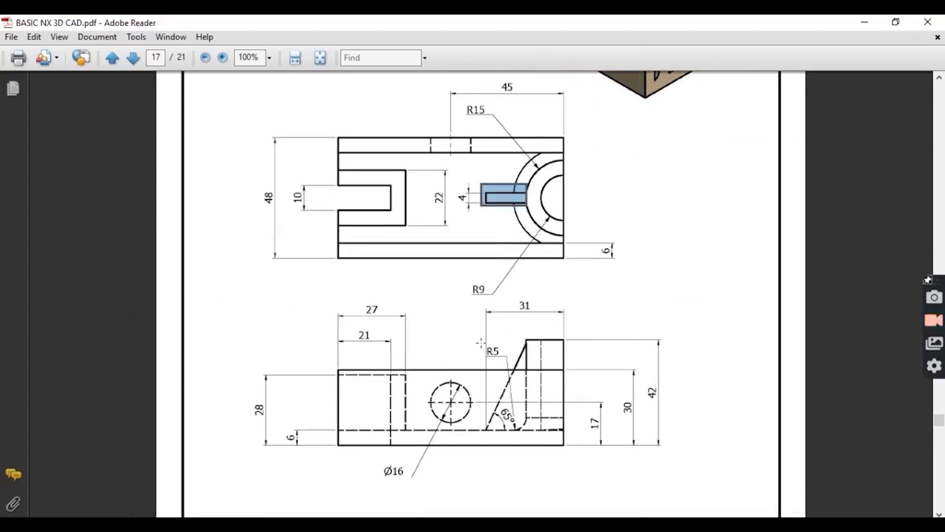
drag(480, 339, 529, 433)
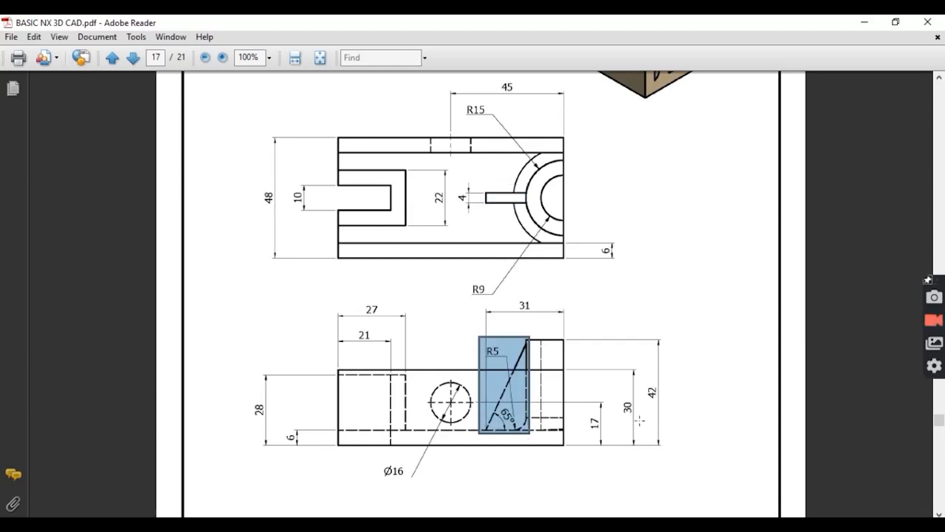
click(704, 328)
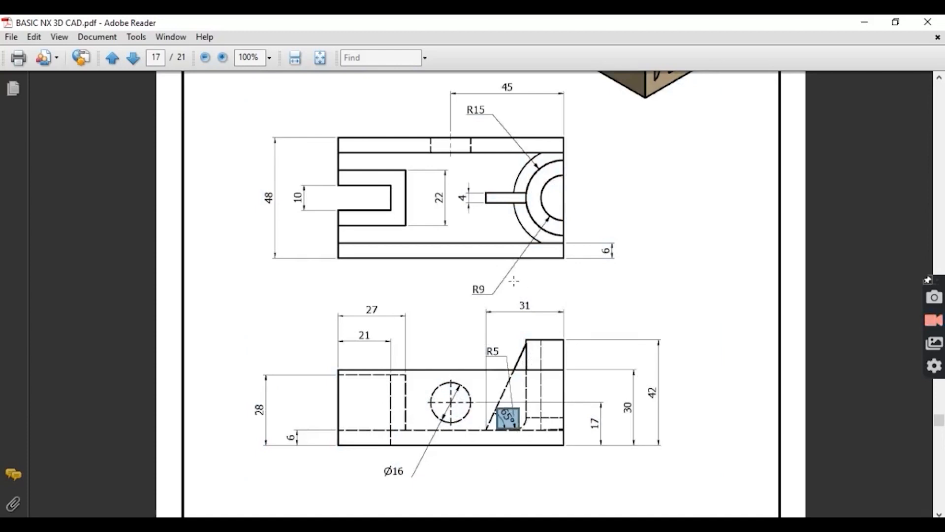
drag(543, 314, 544, 315)
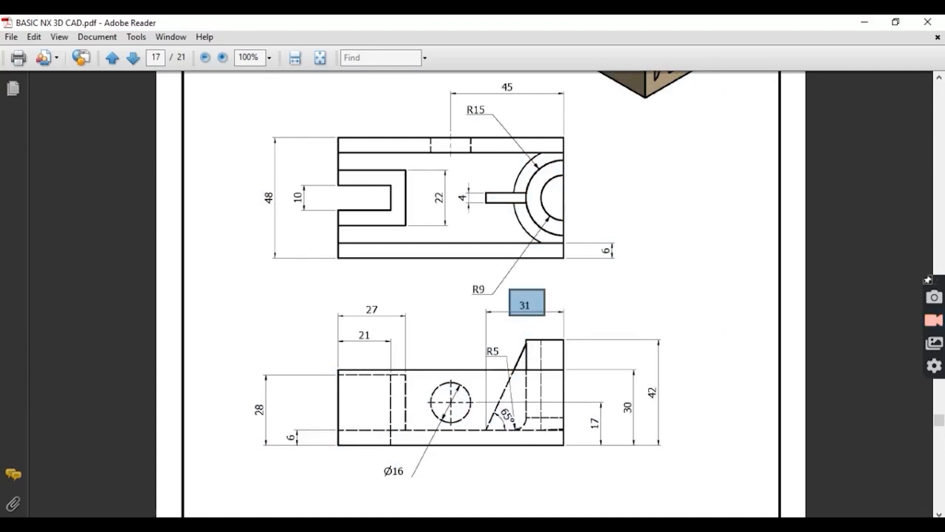
click(462, 470)
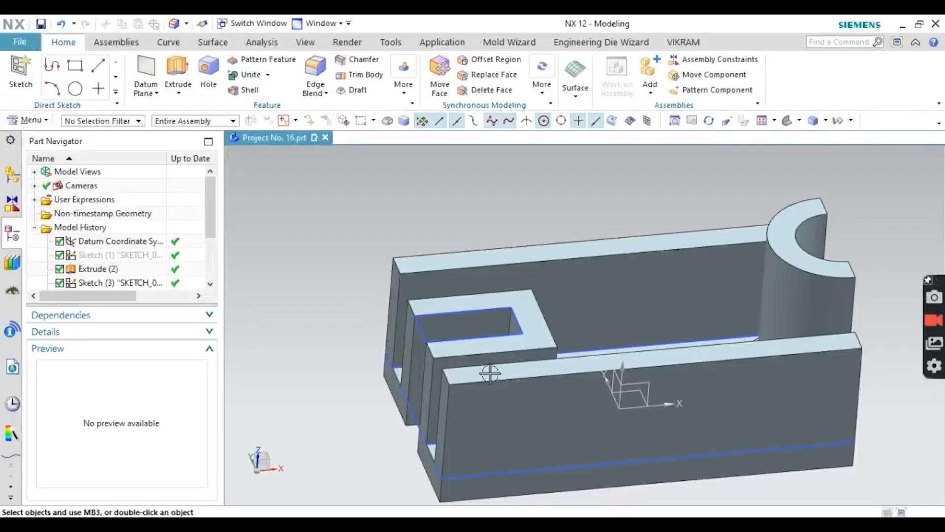
- Start a new sketch on the XZ plane of the datum coordinate system
middle_drag(491, 374, 462, 310)
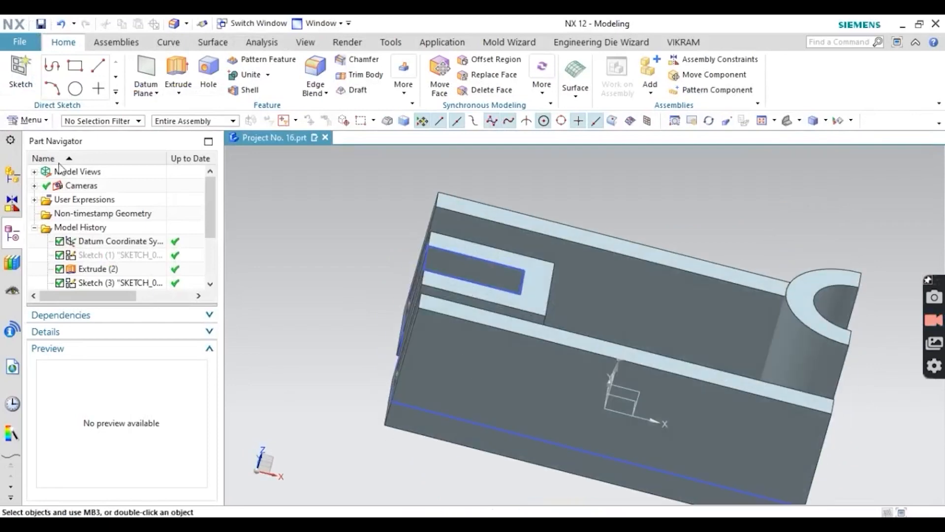
click(20, 74)
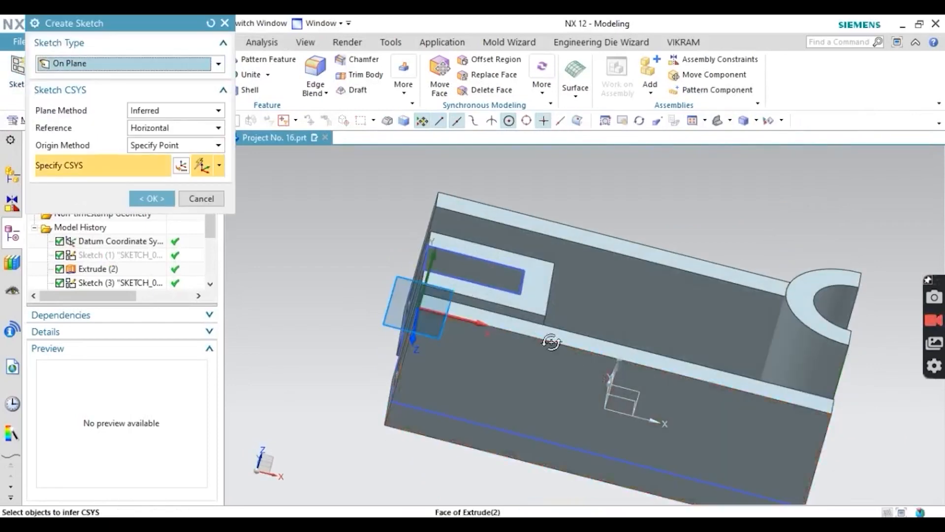
mouse_move(585, 334)
middle_down()
mouse_move(541, 360)
mouse_move(545, 390)
middle_up()
click(645, 391)
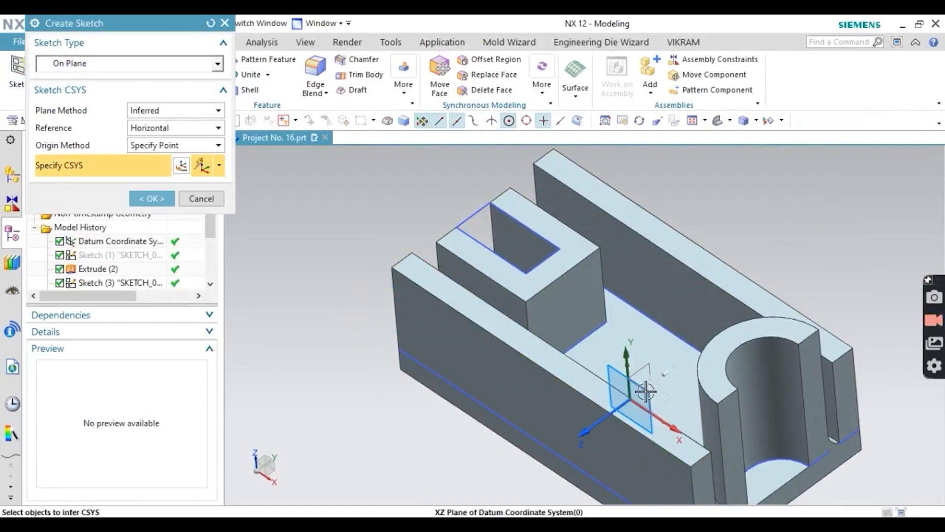
click(147, 199)
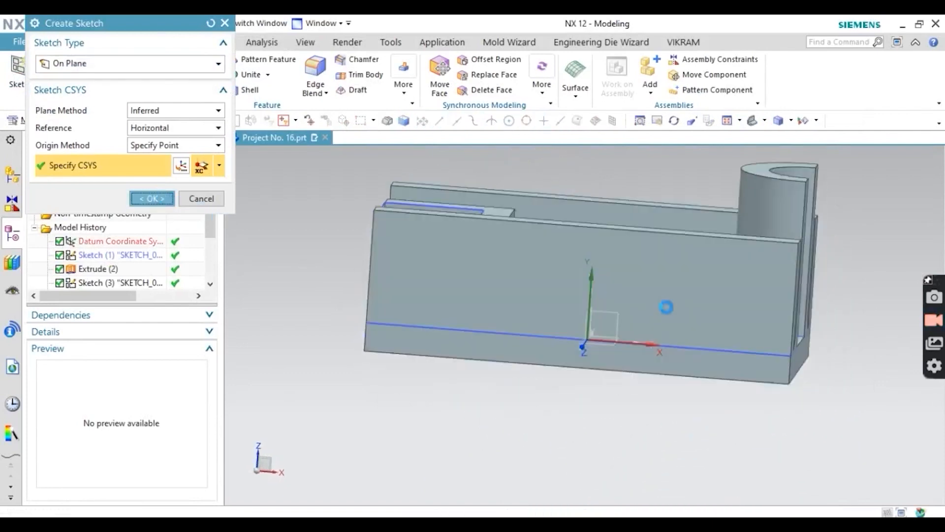
- Set the model's rendering style to Static Wireframe so the hidden edges can be used for sketching
click(825, 121)
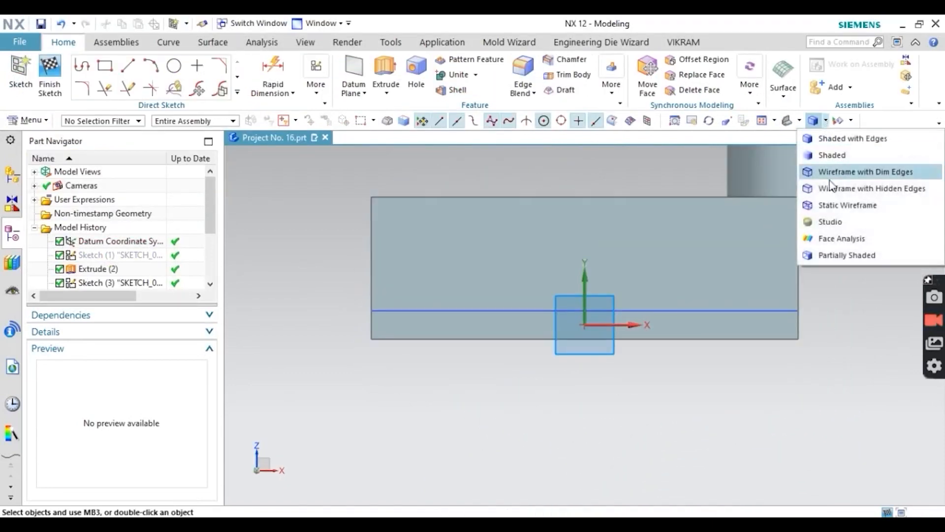
click(839, 206)
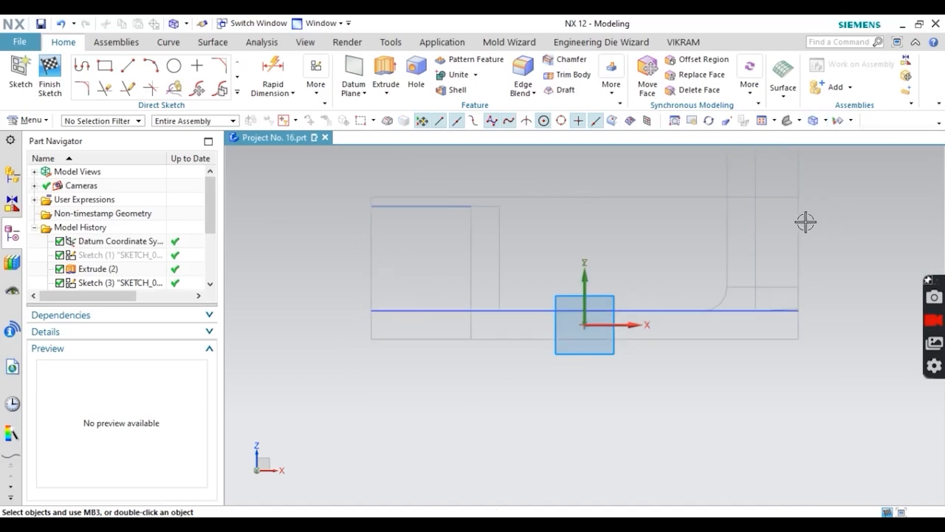
scroll(641, 355, down, 2)
scroll(757, 235, up, 1)
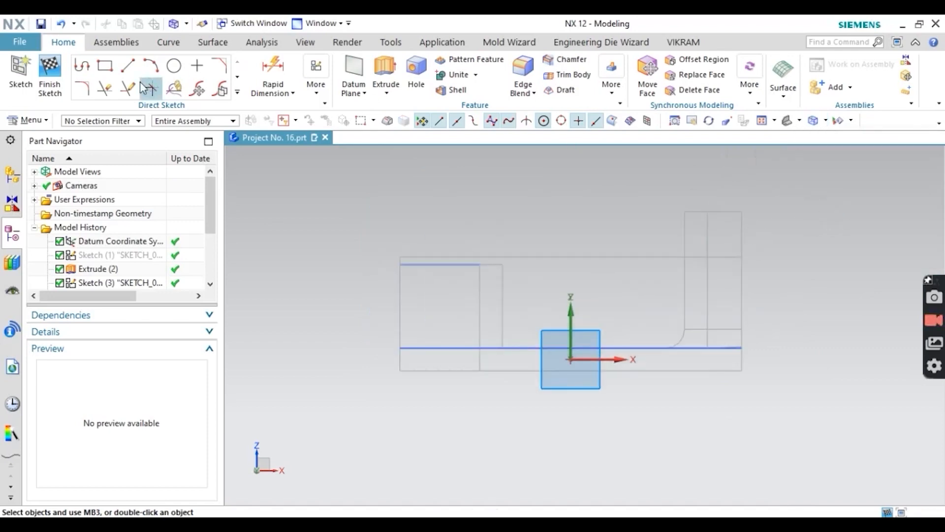
- Draw a slanted line about 33 mm long up from the floor line toward the half-cylinder, with its lower end 31 mm from the end face
click(128, 65)
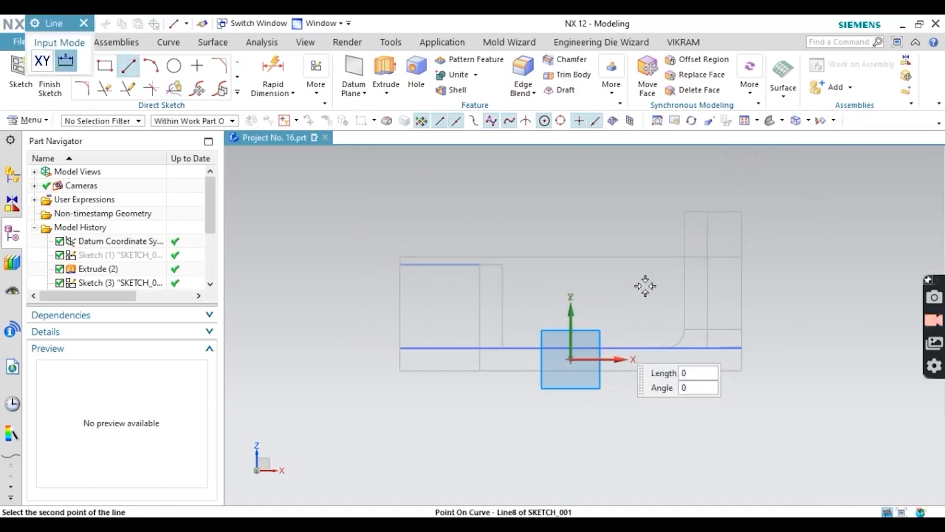
click(681, 242)
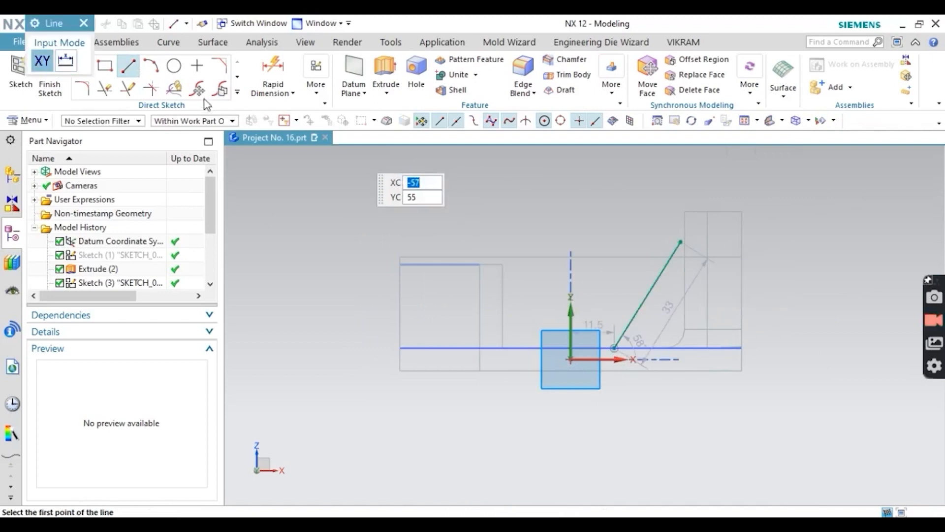
click(272, 74)
scroll(645, 331, up, 2)
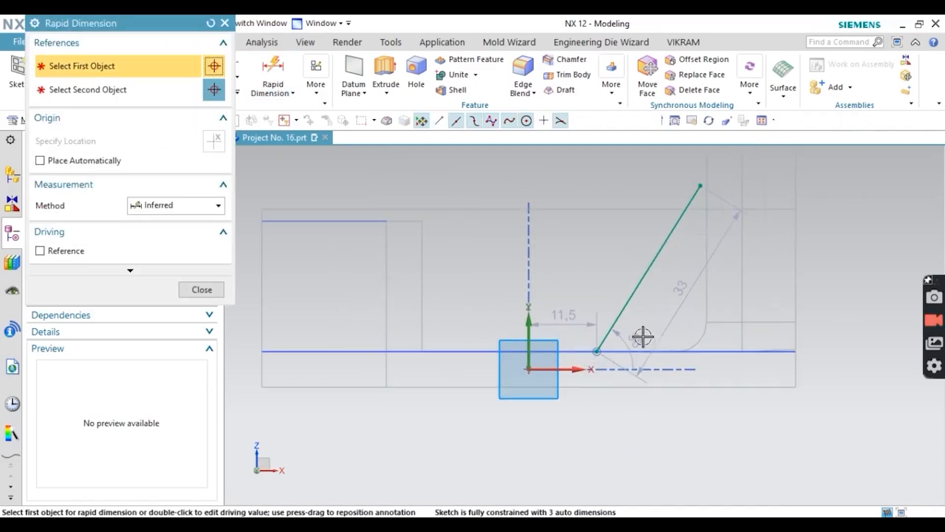
click(598, 349)
scroll(601, 360, down, 3)
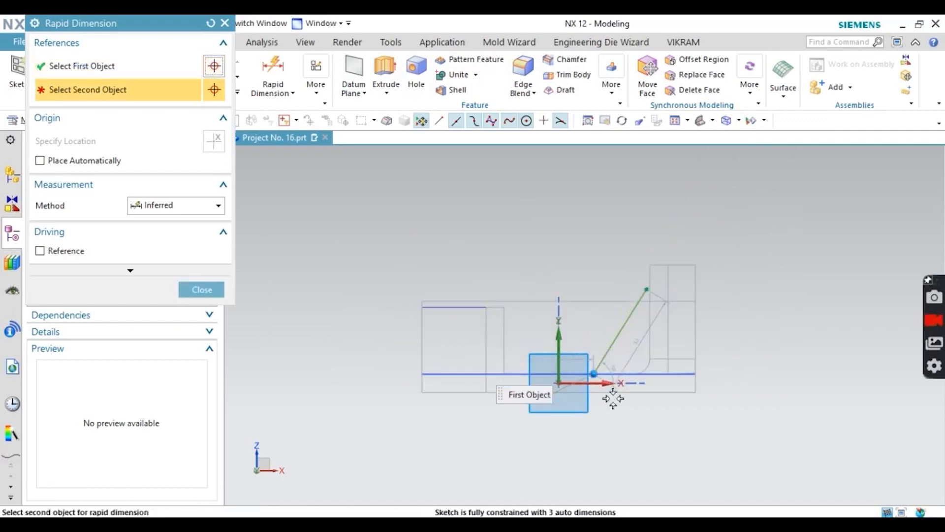
click(696, 315)
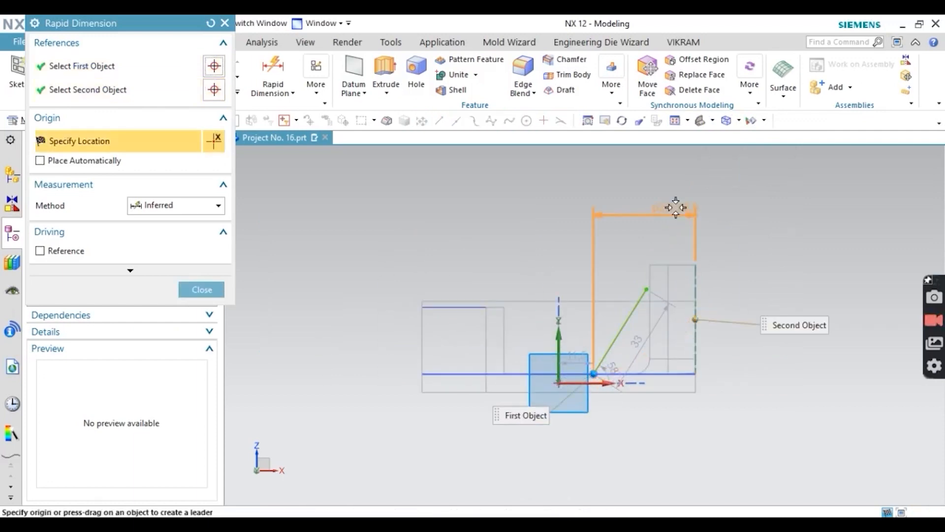
click(675, 207)
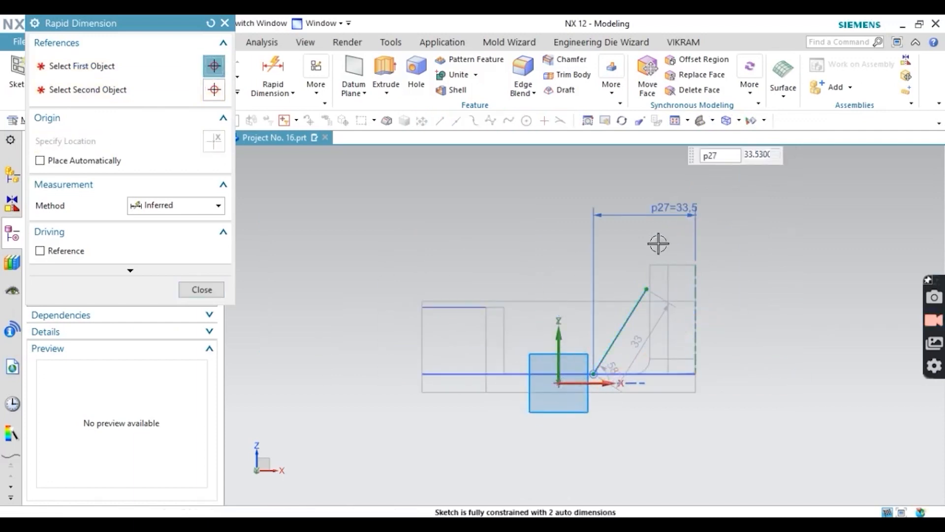
text(31)
key(Return)
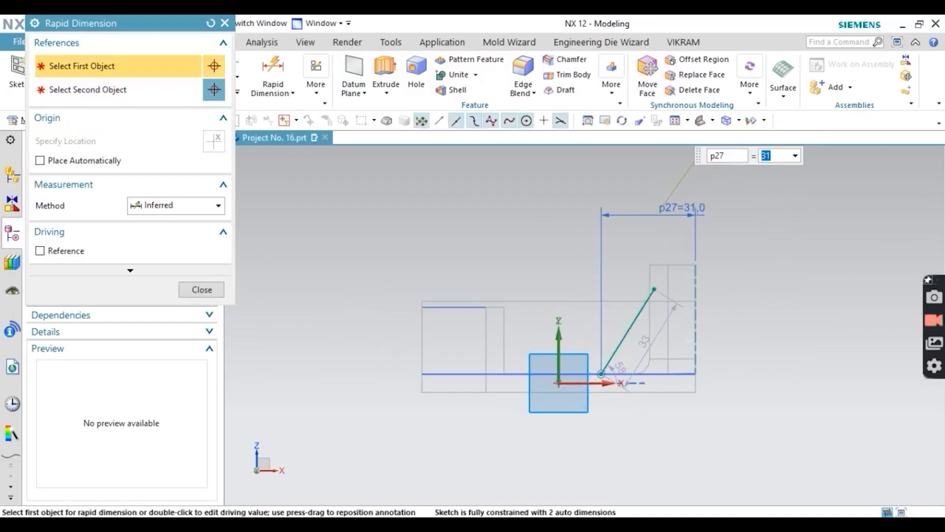
- Check the rib's slope in the PDF drawing, return to NX and dimension the slanted line at 65° to the floor line
key(alt+Tab)
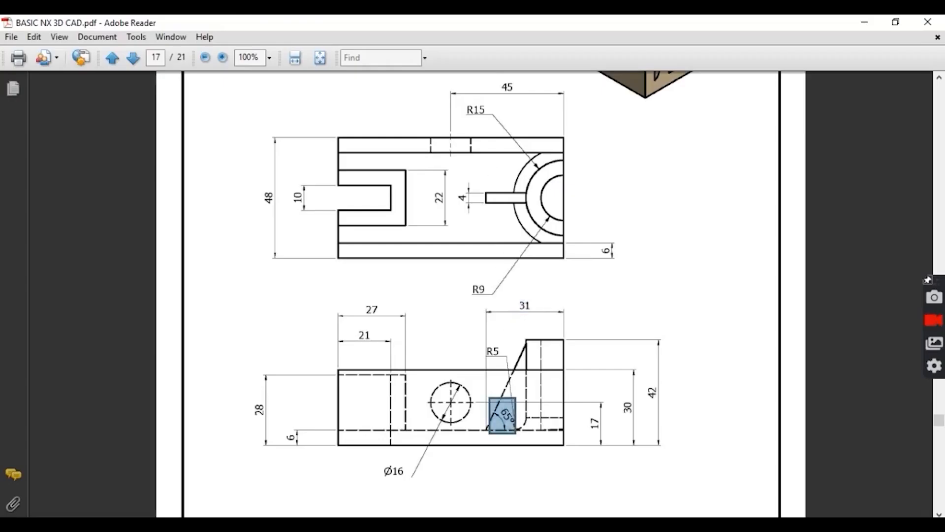
key(alt+Tab)
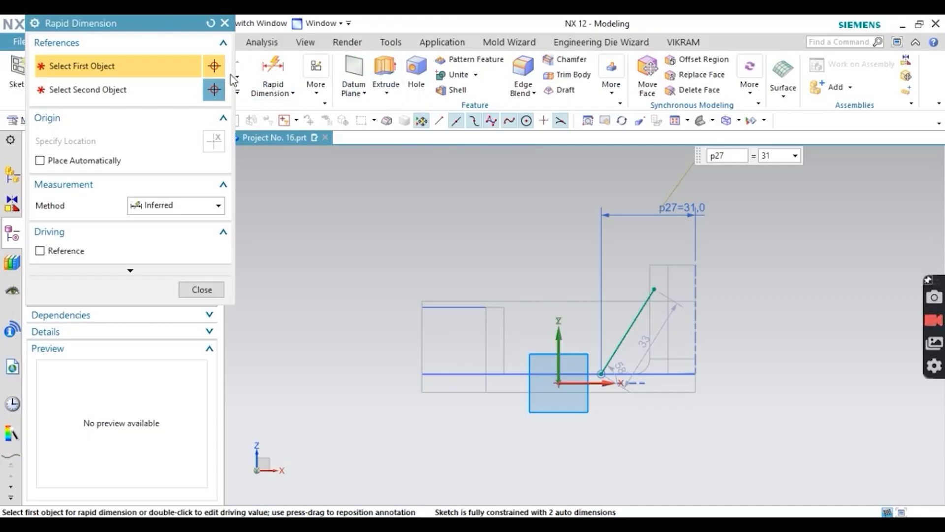
scroll(615, 387, up, 5)
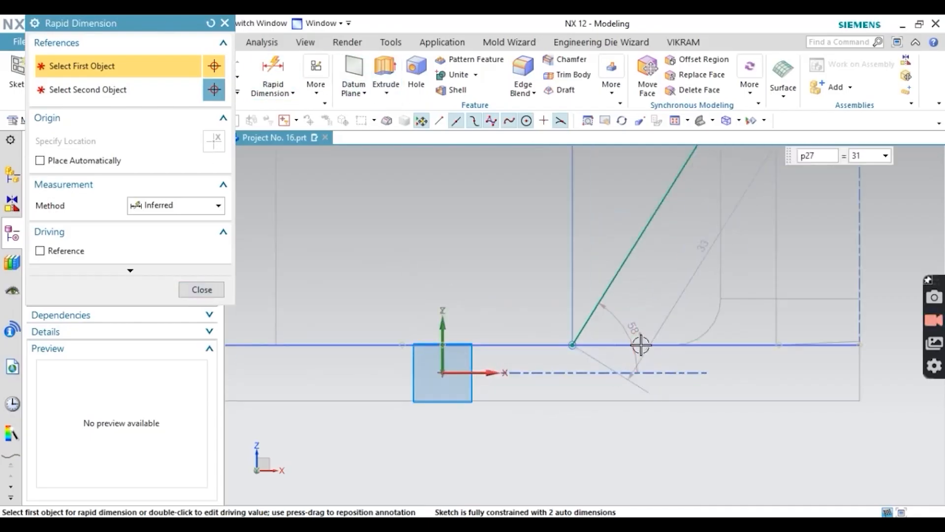
click(641, 344)
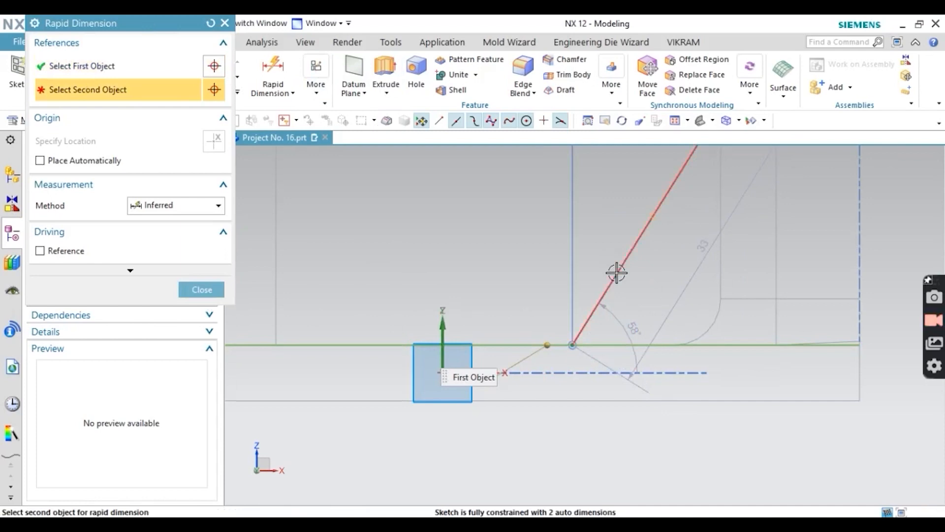
click(616, 273)
click(655, 337)
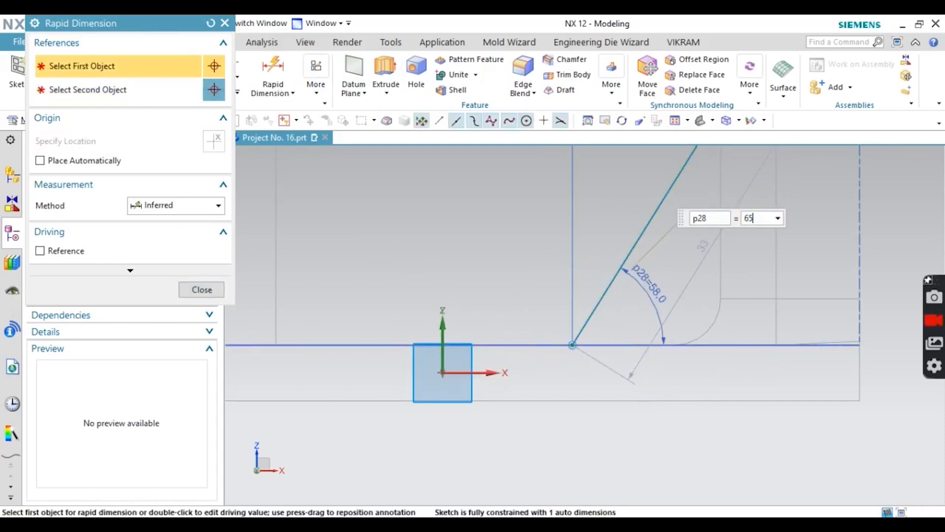
text(65)
key(Return)
- Compare the rib line with the PDF drawing once more, return to NX and finish the sketch
key(alt+Tab)
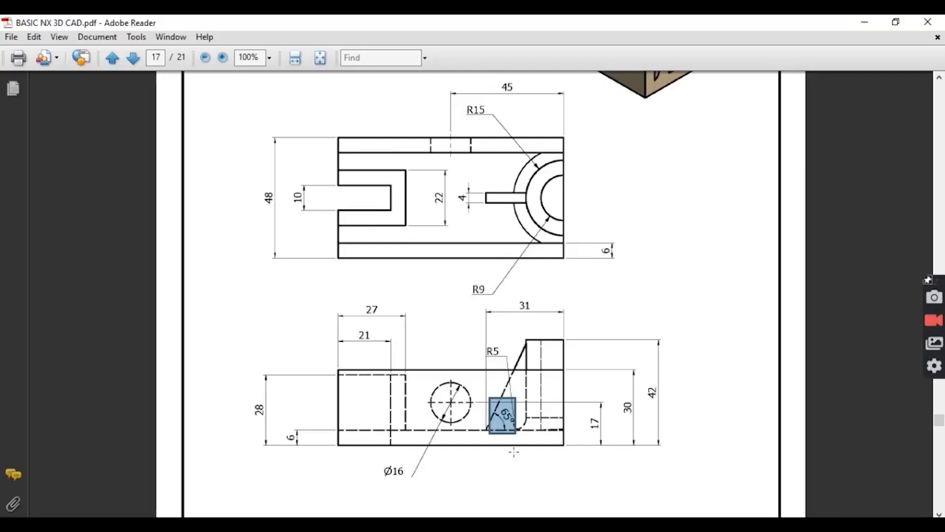
key(alt+Tab)
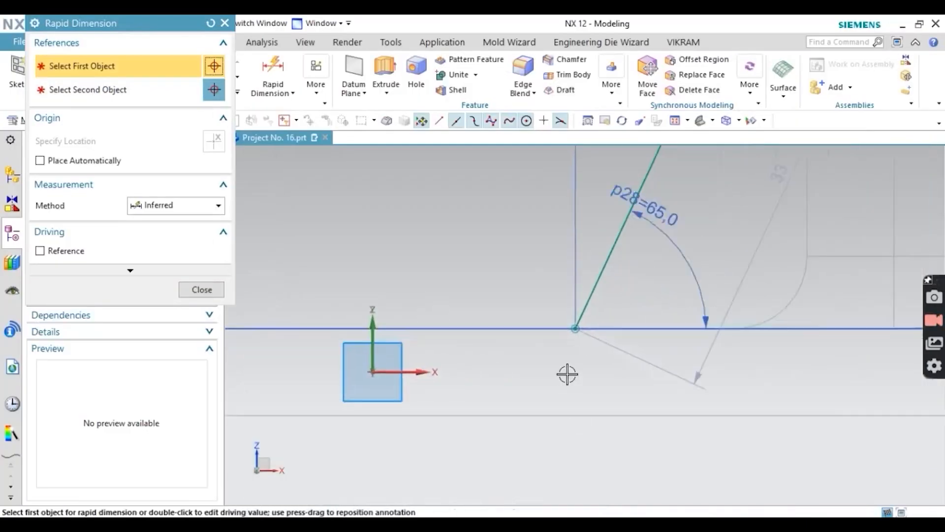
scroll(566, 372, down, 4)
scroll(601, 290, up, 4)
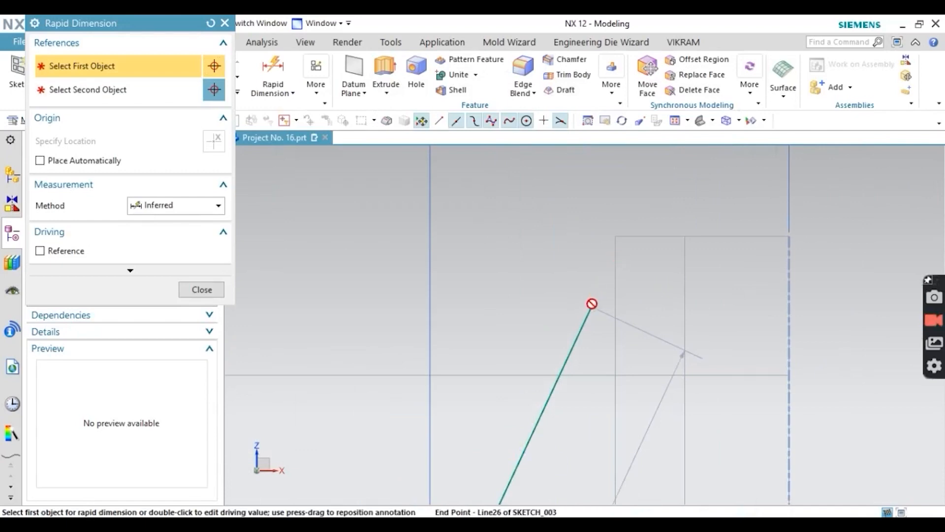
click(201, 289)
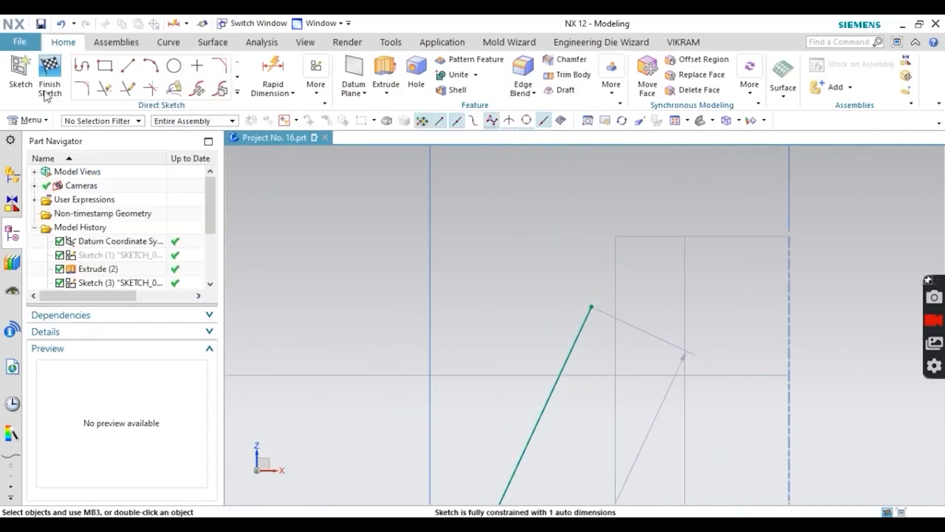
click(43, 73)
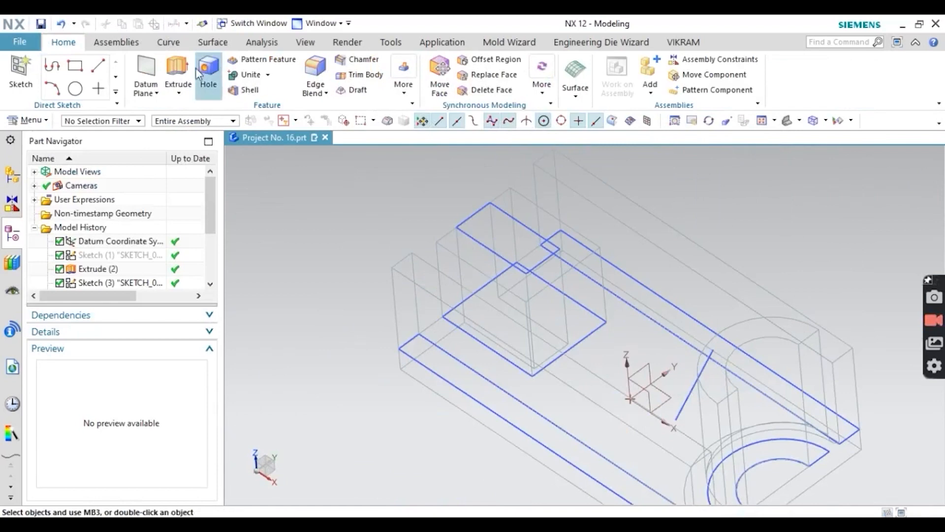
- Start a Rib feature, change the display to a shaded style with visible edges, and select the slanted sketch line as the section
click(404, 79)
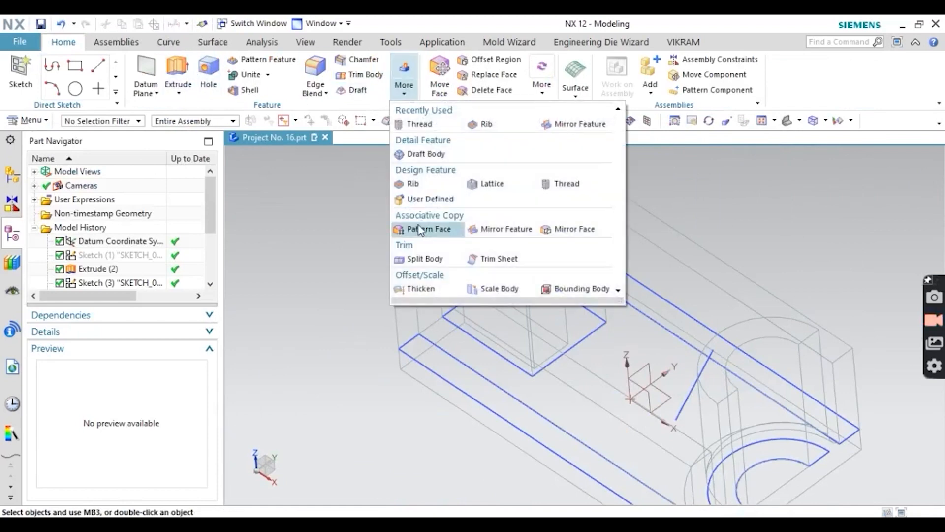
click(430, 189)
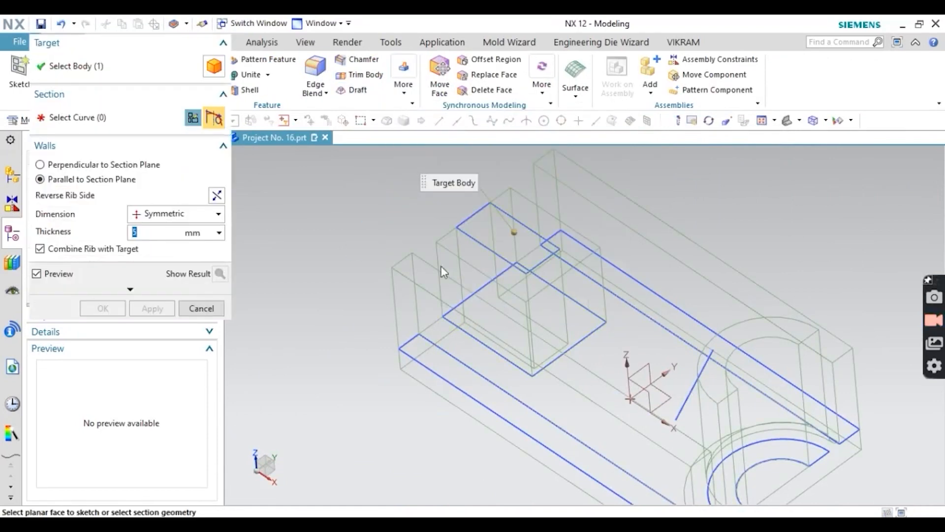
middle_drag(436, 326, 506, 330)
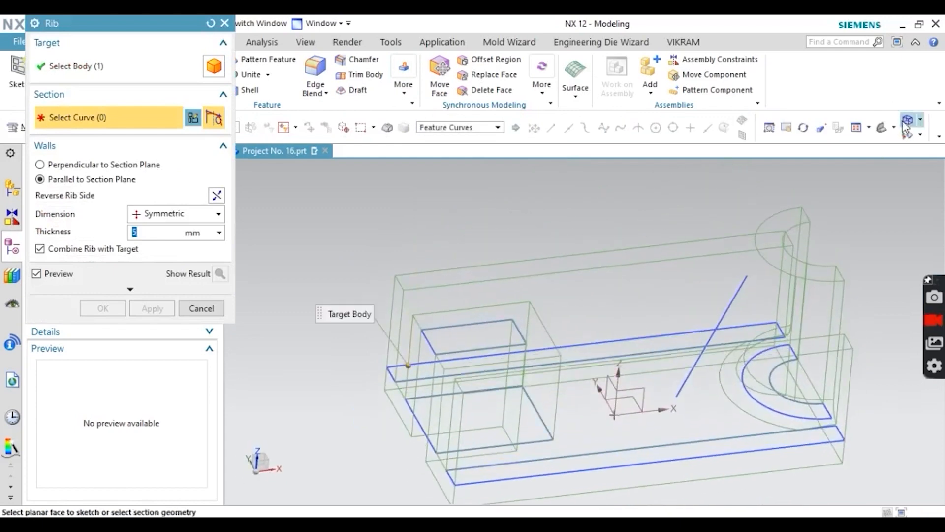
click(920, 119)
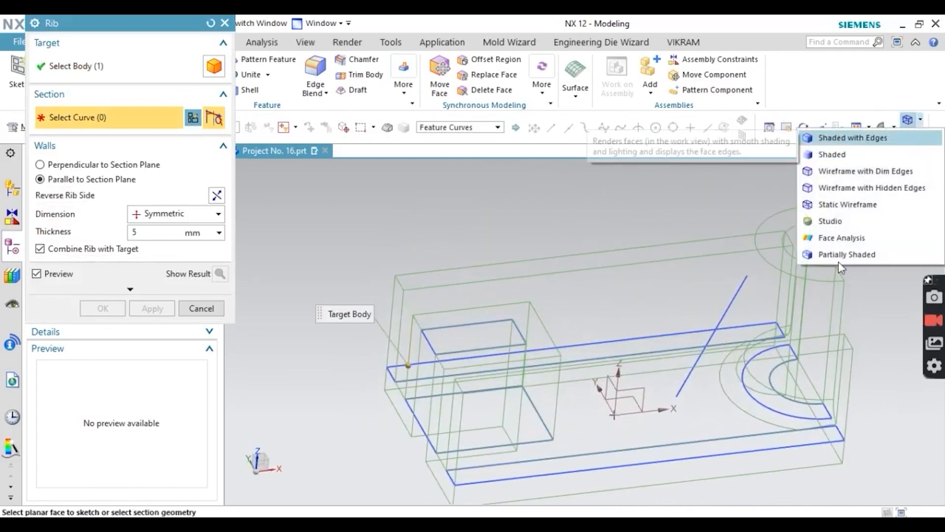
click(840, 260)
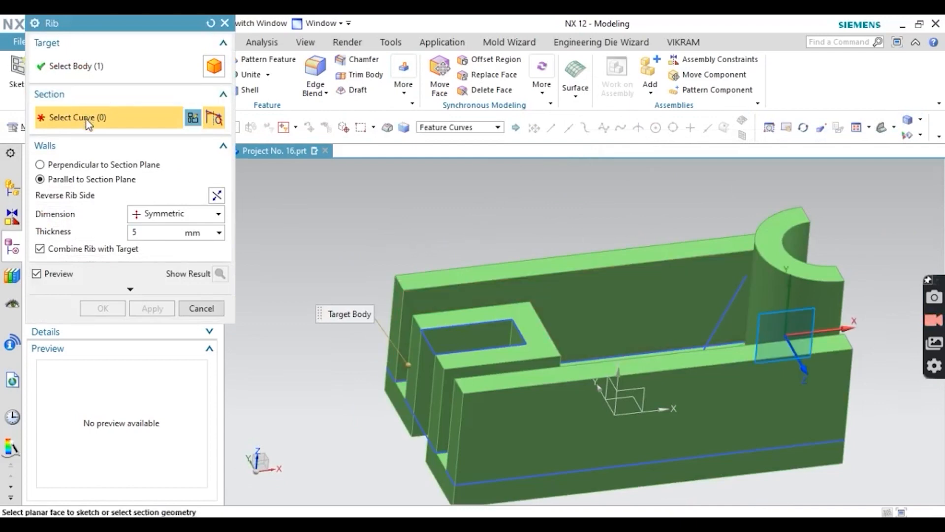
click(737, 295)
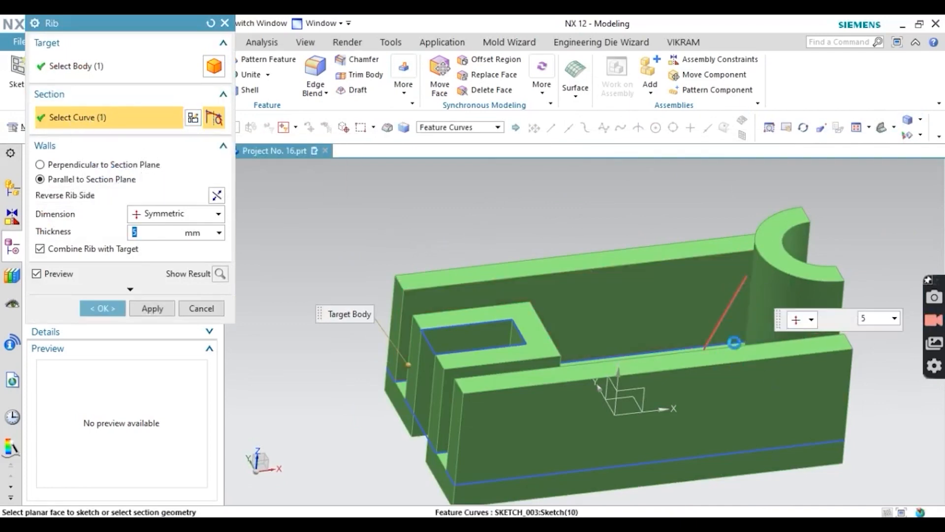
- Check the rib thickness in the PDF drawing and create the rib in NX with a symmetric thickness of 8/2 mm
click(137, 216)
click(159, 233)
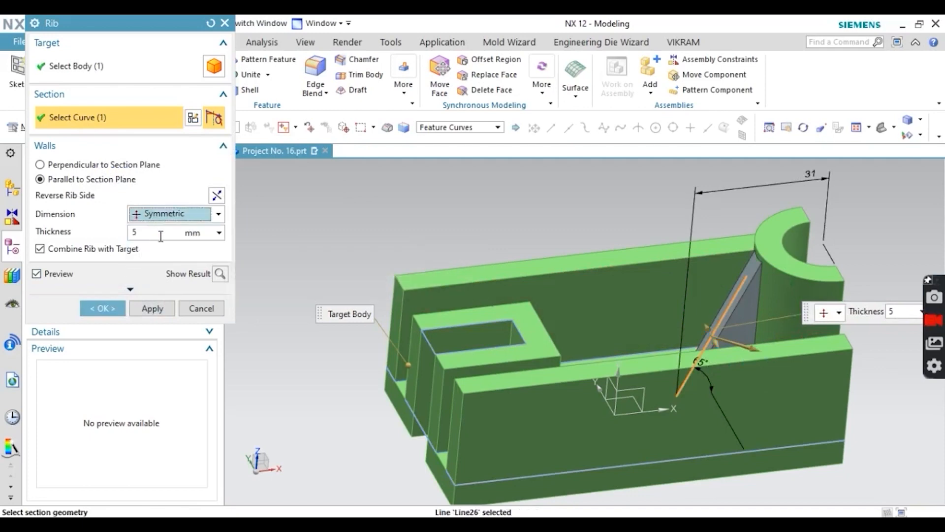
double_click(133, 233)
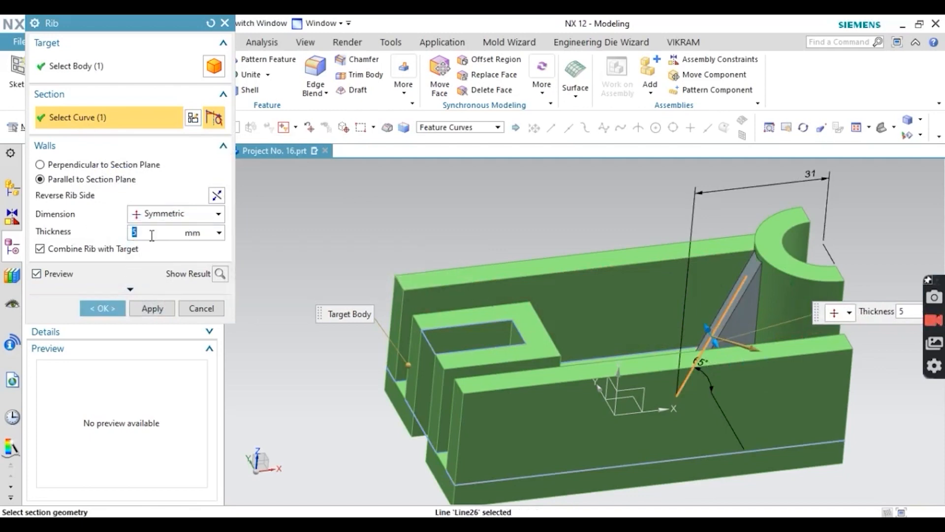
text(10/2)
key(alt+Tab)
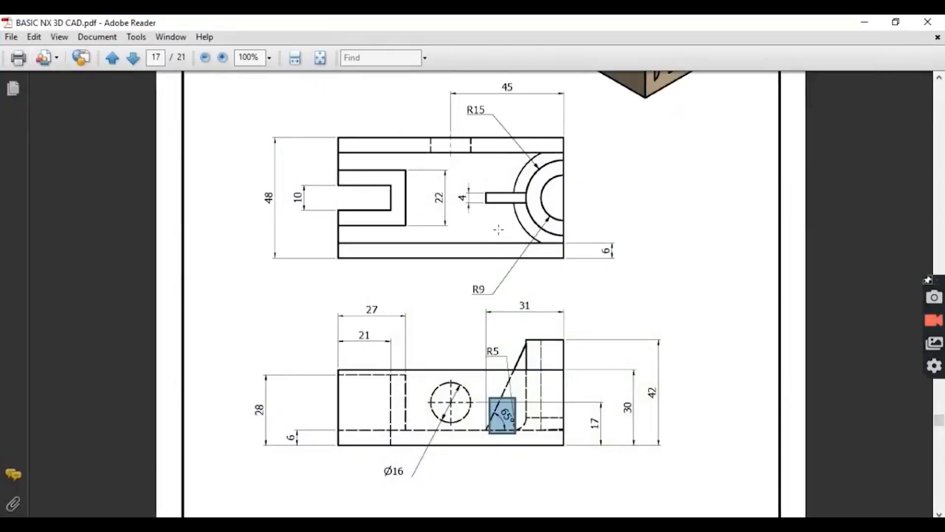
scroll(540, 248, up, 2)
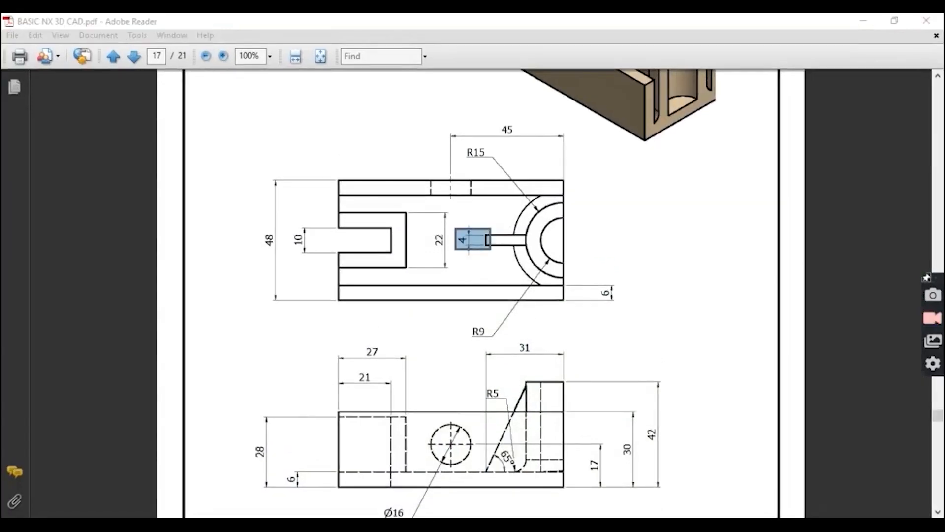
key(alt+Tab)
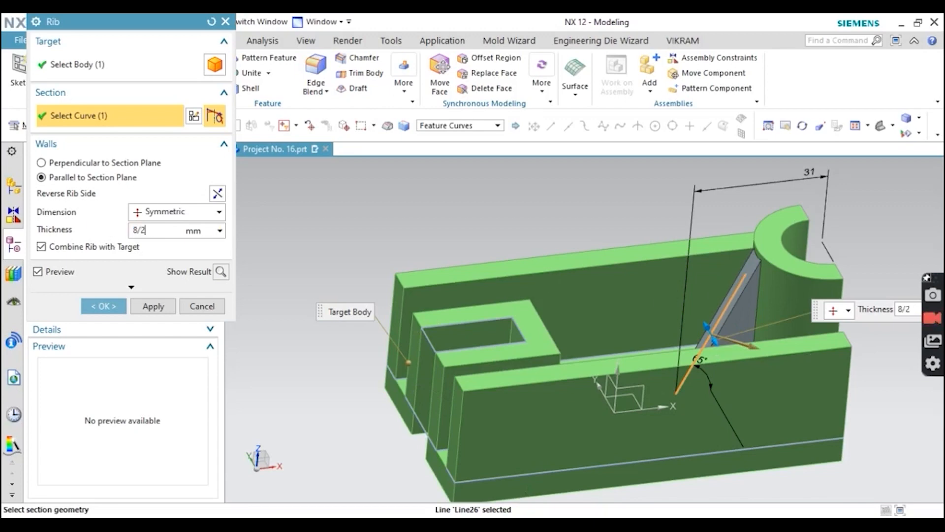
click(105, 306)
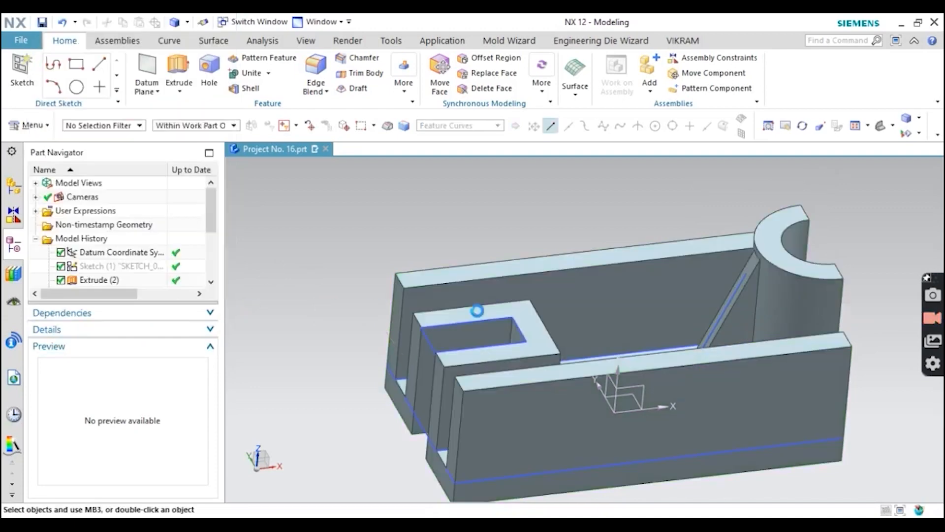
- Hide all sketches so that the solid body is shown without its construction curves
middle_drag(648, 291, 523, 304)
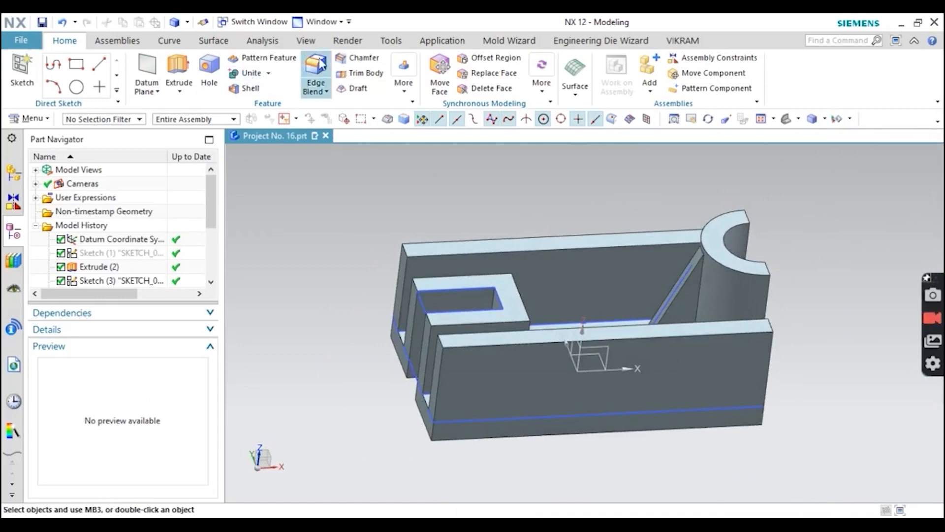
click(305, 41)
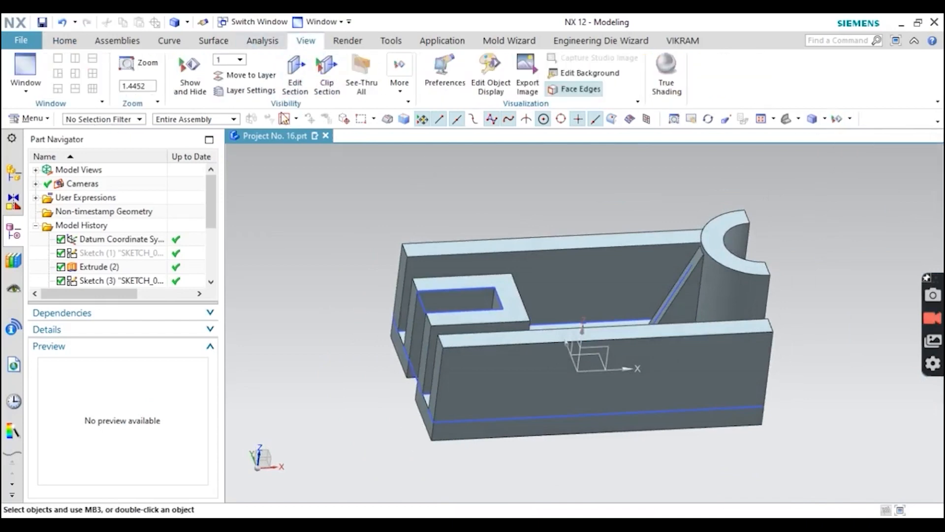
click(197, 83)
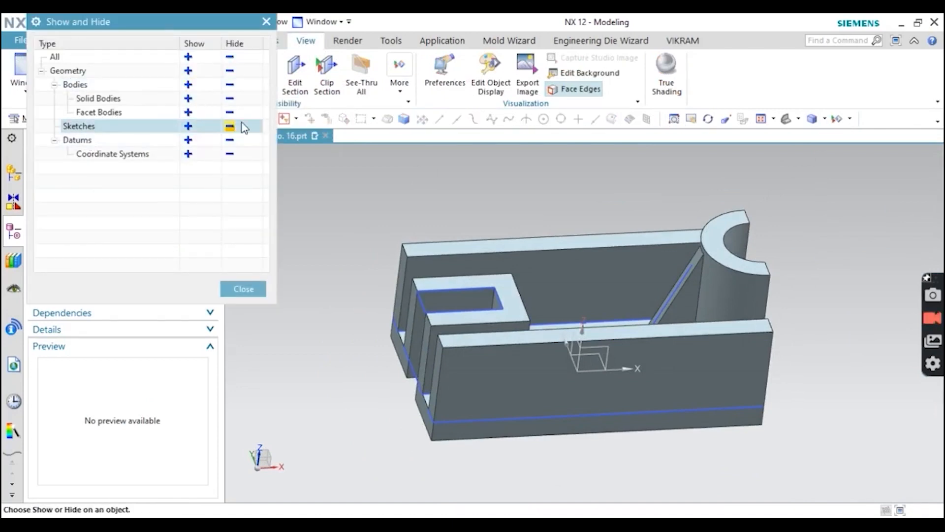
click(229, 127)
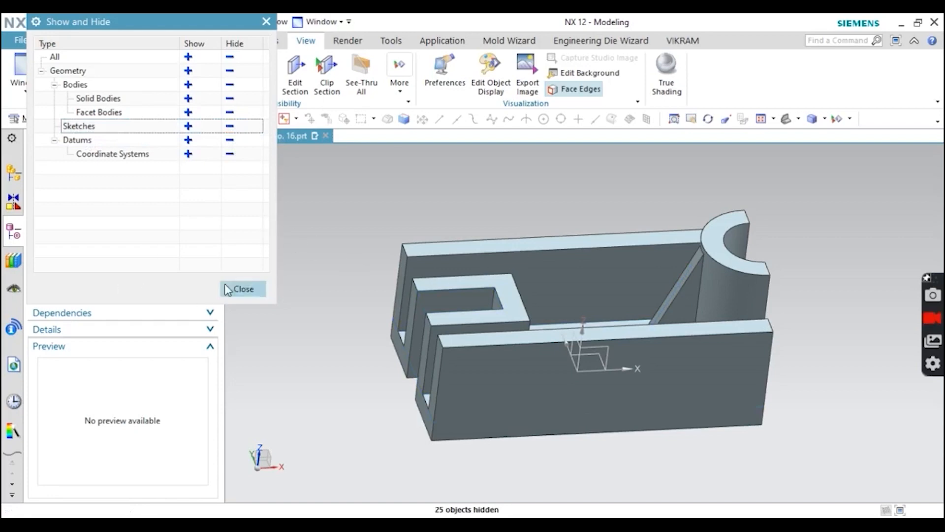
click(244, 288)
- Orbit the bracket to inspect the rib and apply a preset view orientation
mouse_move(436, 309)
middle_down()
mouse_move(447, 312)
mouse_move(434, 347)
mouse_move(434, 313)
middle_up()
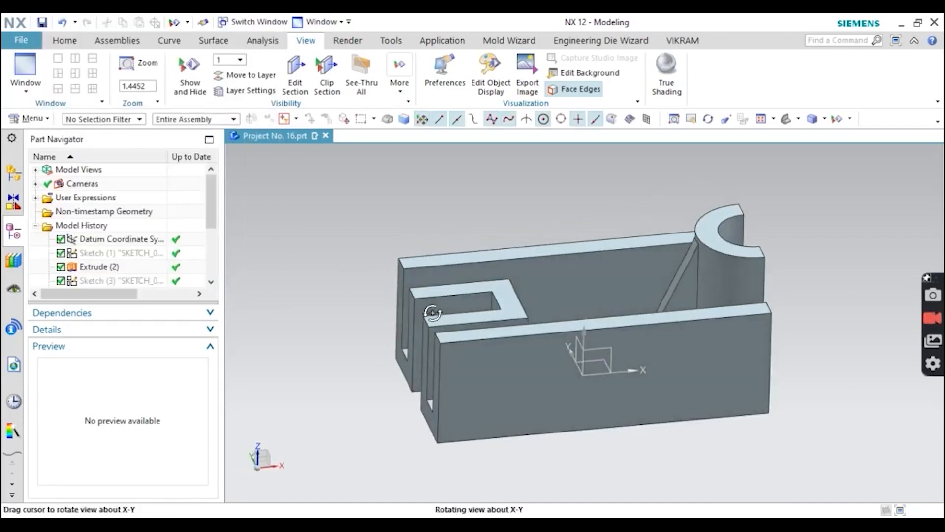
click(798, 120)
click(791, 139)
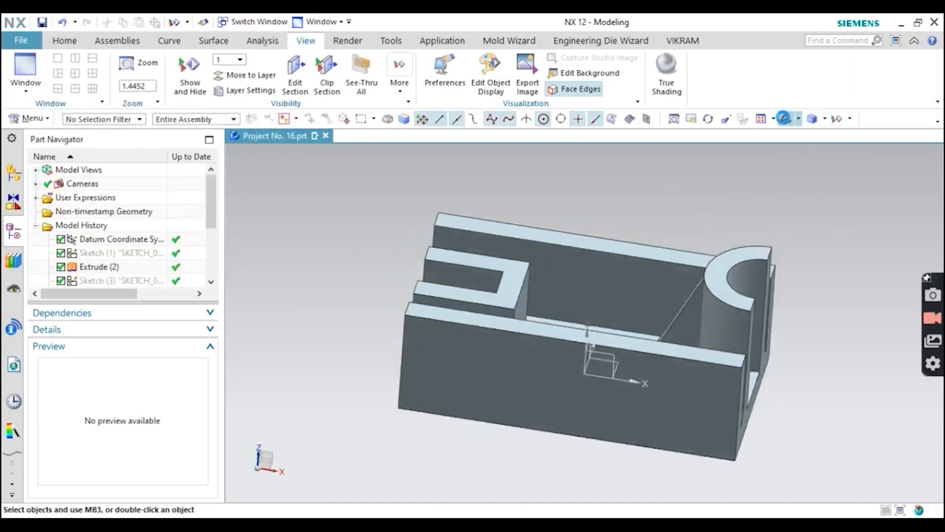
- Switch to the PDF drawing and examine the round hole in the side wall in the pictorial and dimensioned views
key(alt+Tab)
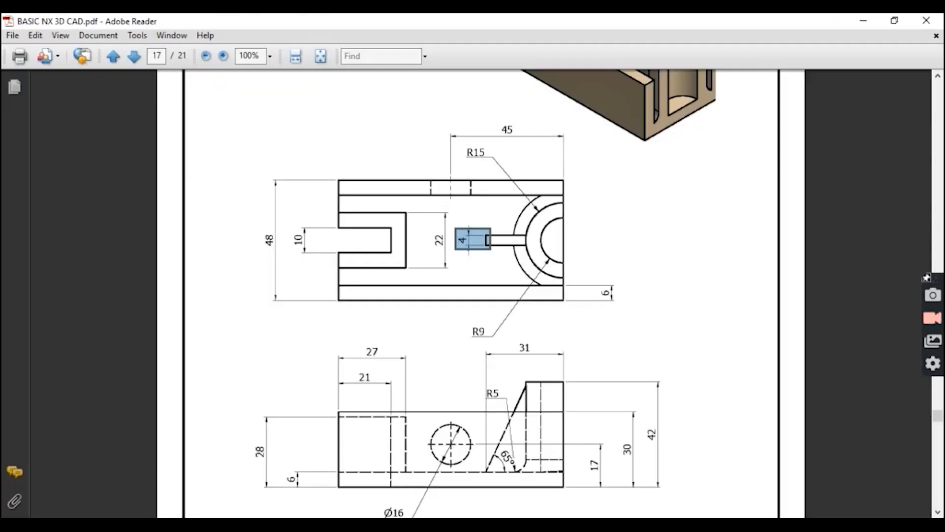
scroll(590, 296, up, 5)
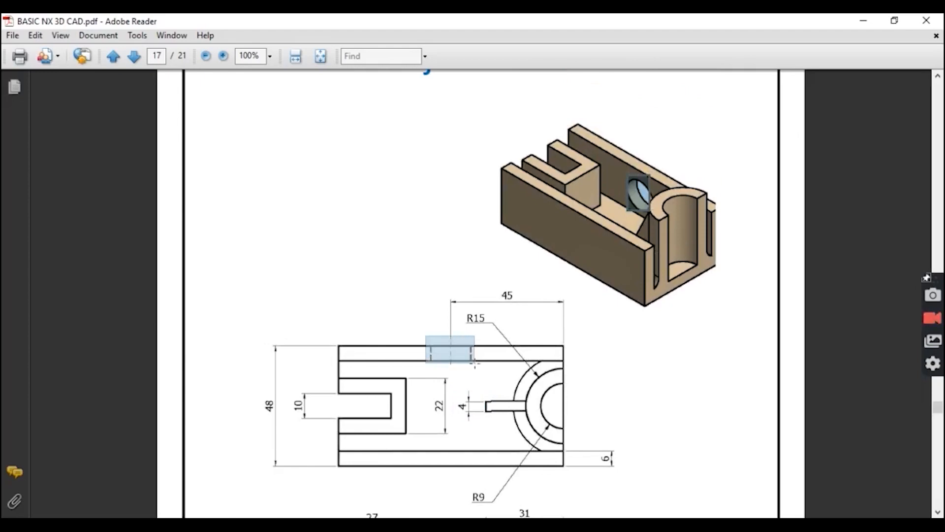
scroll(490, 295, up, 2)
scroll(489, 295, down, 10)
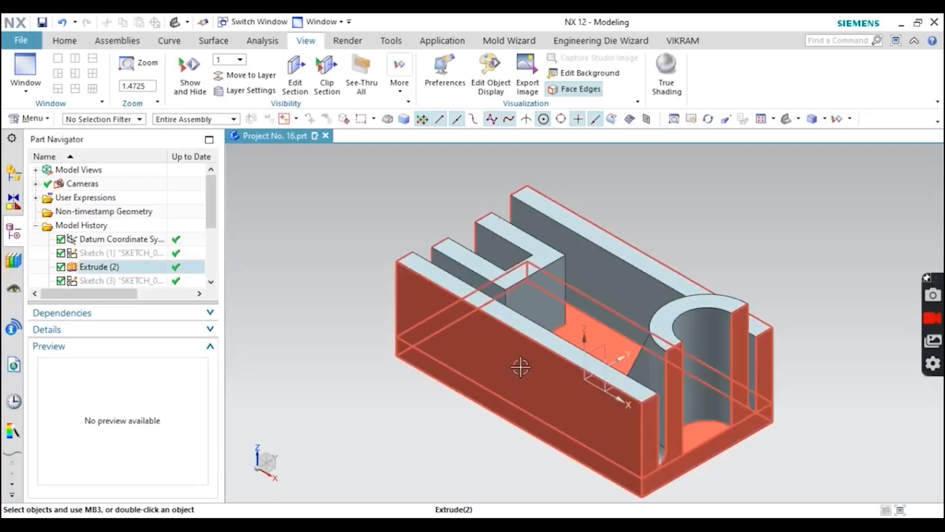
- In NX, create a sketch on the outer face of the long side wall that needs the round hole
mouse_move(526, 364)
middle_down()
mouse_move(492, 338)
mouse_move(462, 358)
mouse_move(471, 365)
middle_up()
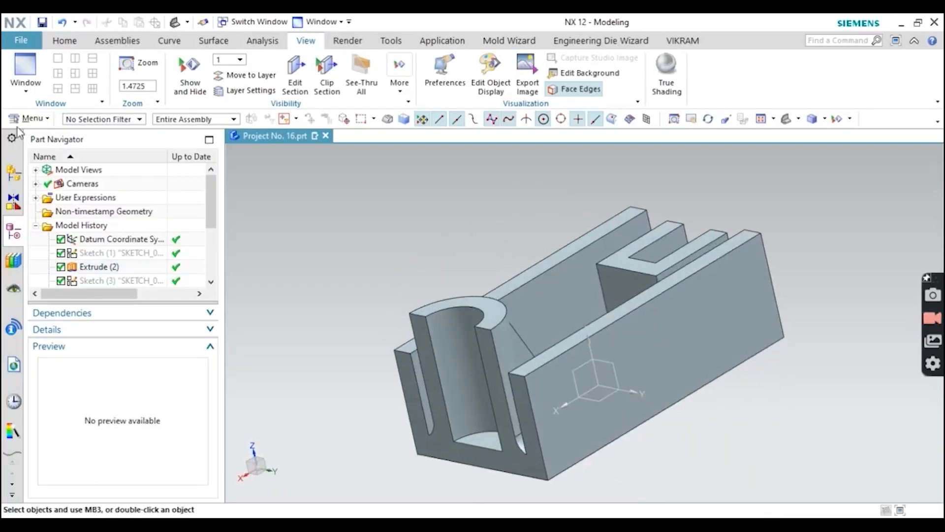
click(63, 41)
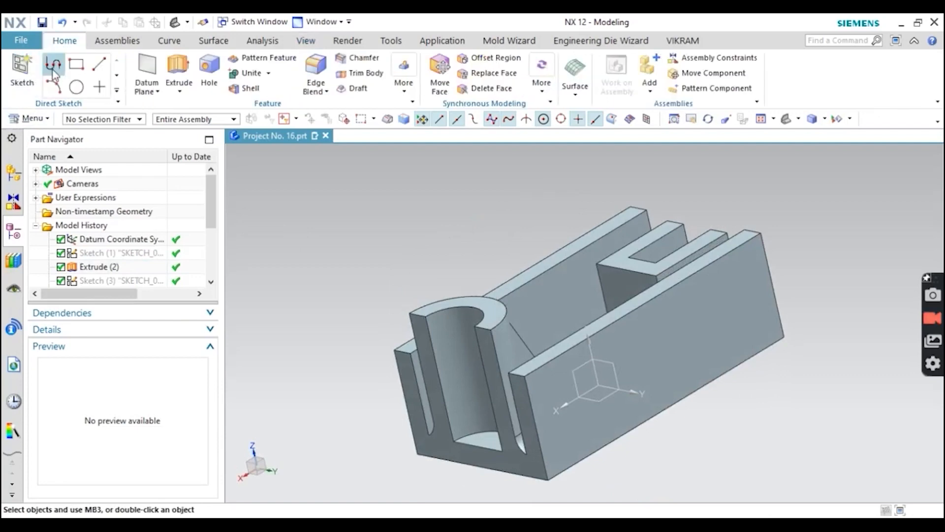
click(692, 336)
click(153, 197)
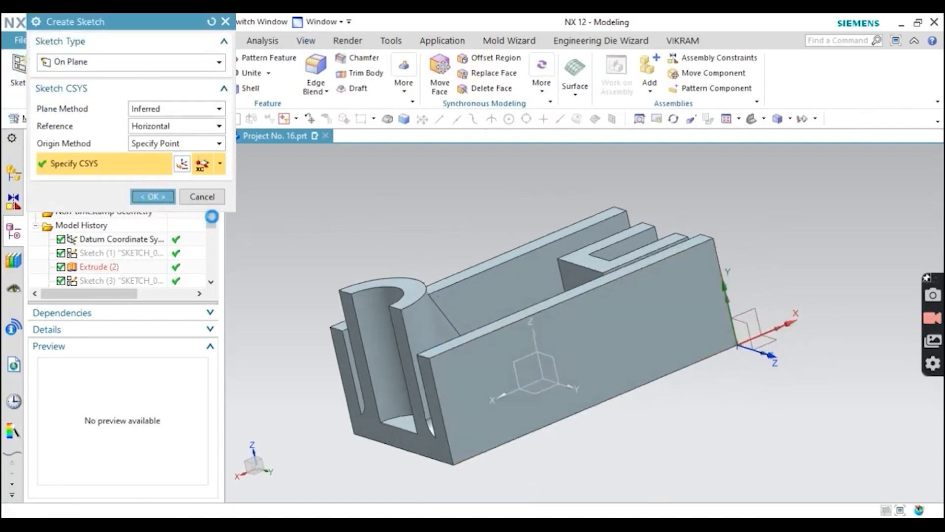
- Sketch a 16 mm diameter circle near the middle of the side wall face
click(176, 63)
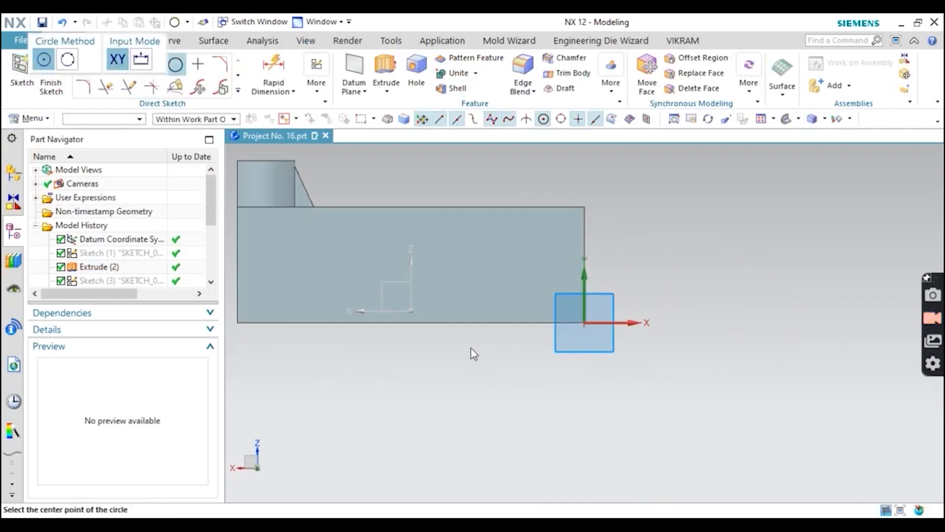
click(419, 249)
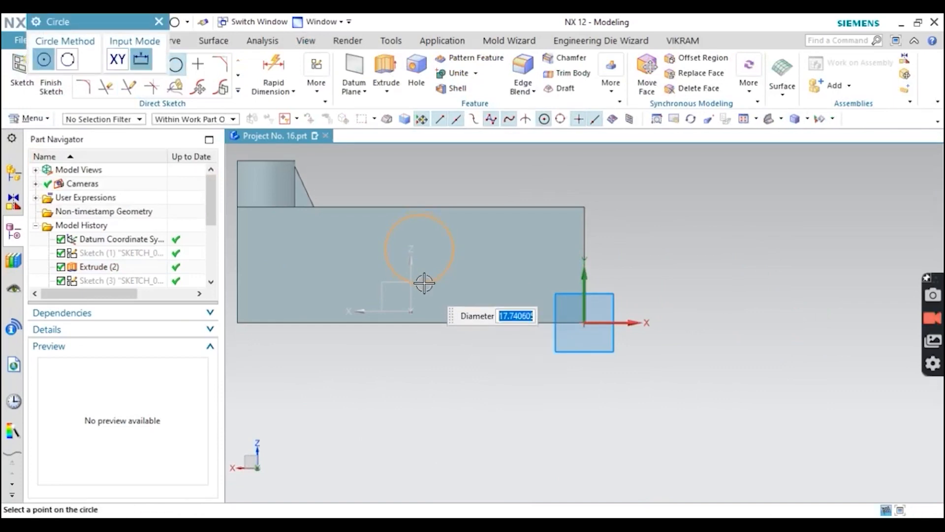
key(Return)
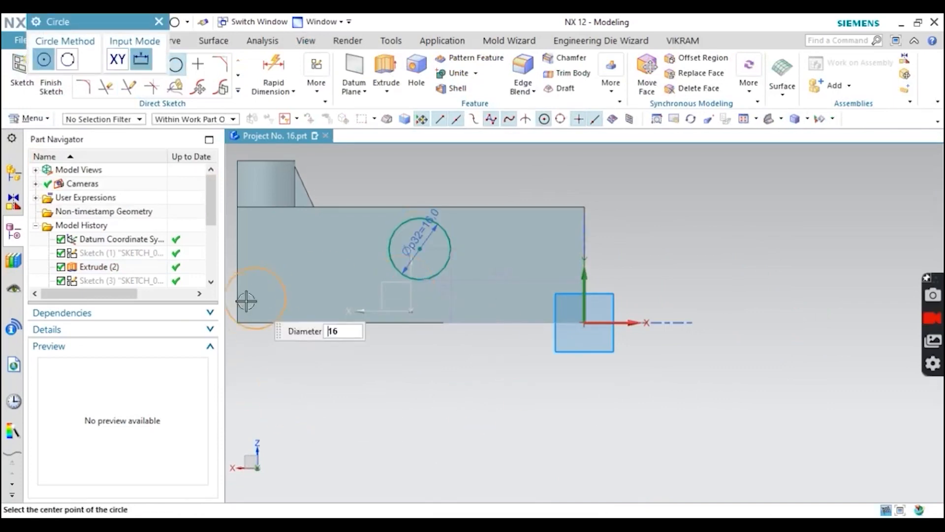
click(158, 21)
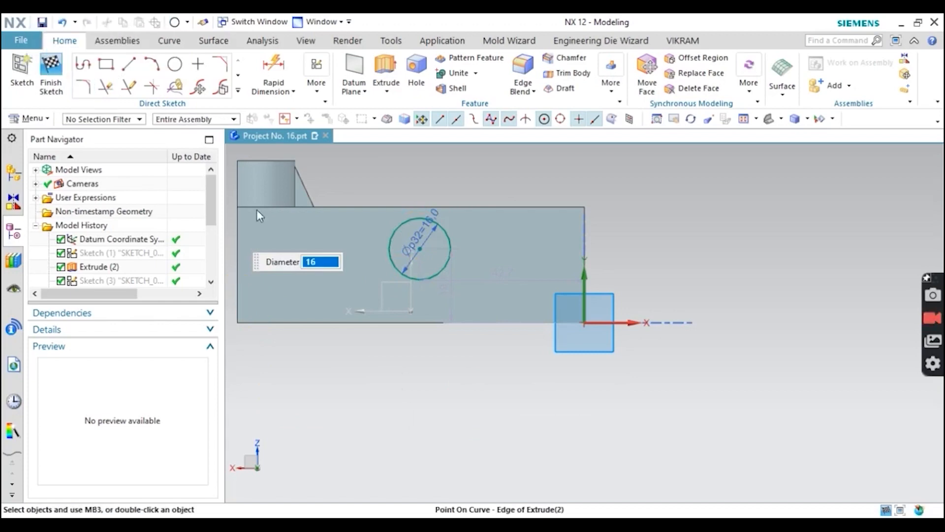
- Check the hole's height in the PDF drawing and dimension the circle centre 17 mm above the wall's bottom edge in NX
scroll(451, 279, down, 2)
scroll(451, 279, up, 3)
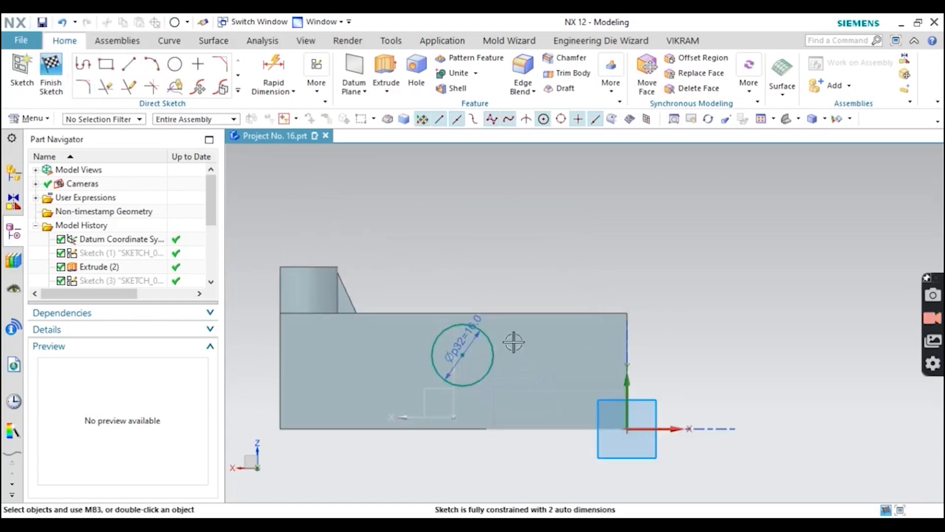
key(alt+Tab)
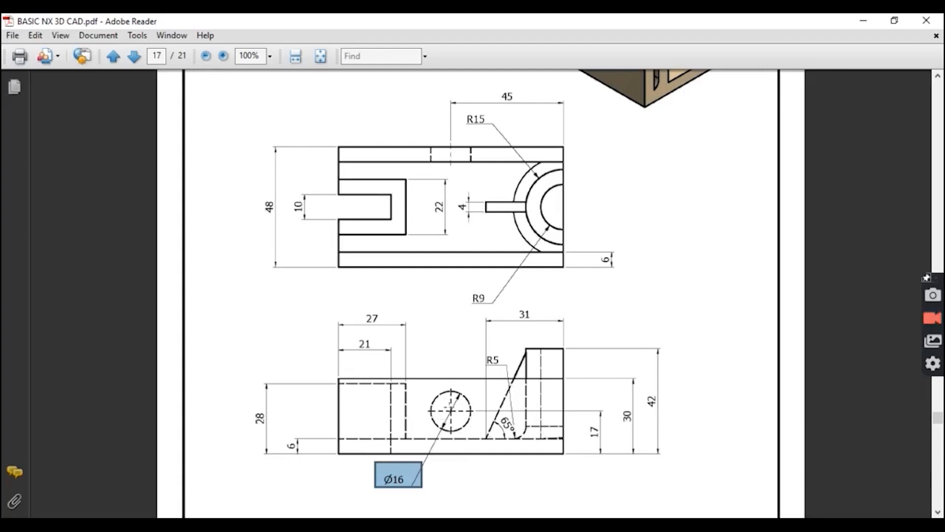
drag(579, 417, 614, 472)
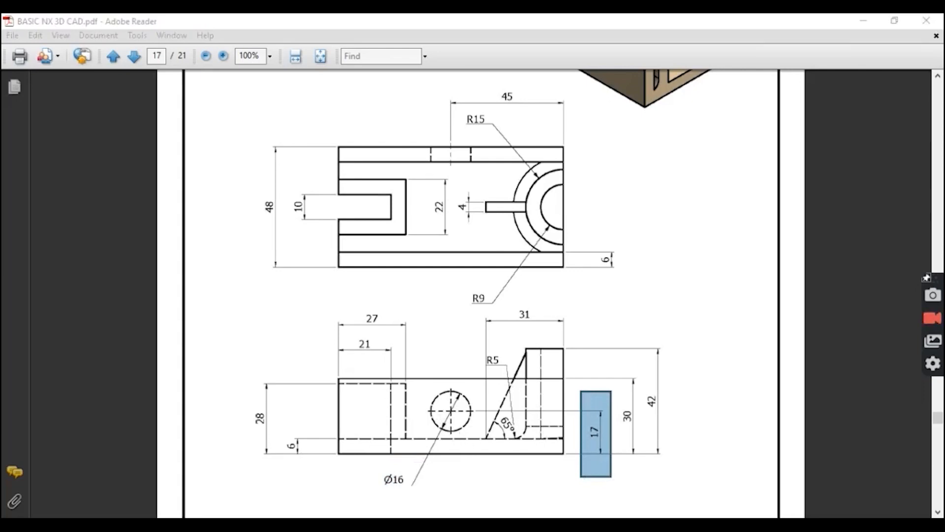
key(alt+Tab)
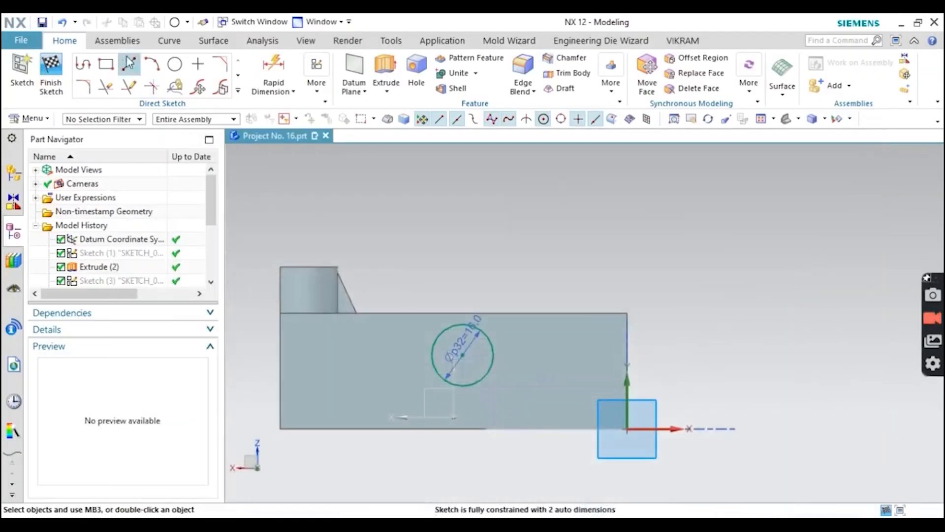
click(272, 74)
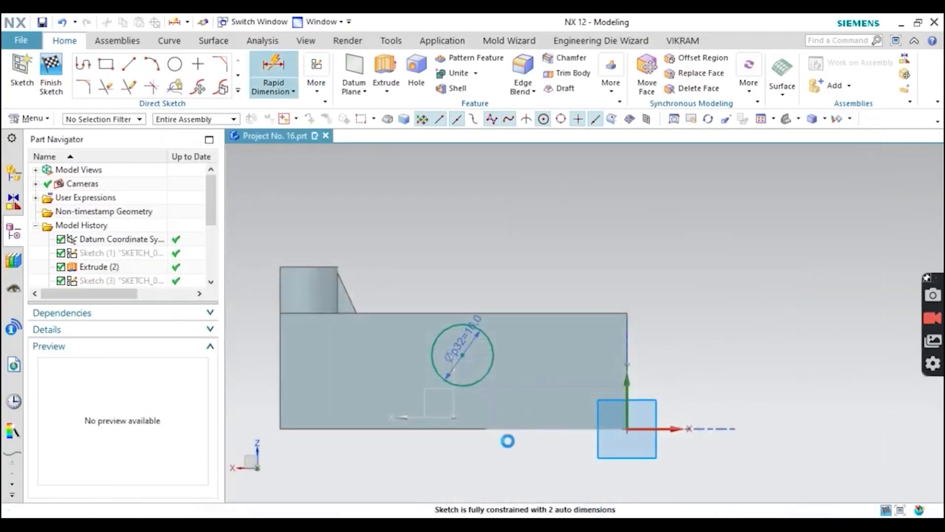
click(467, 430)
click(459, 363)
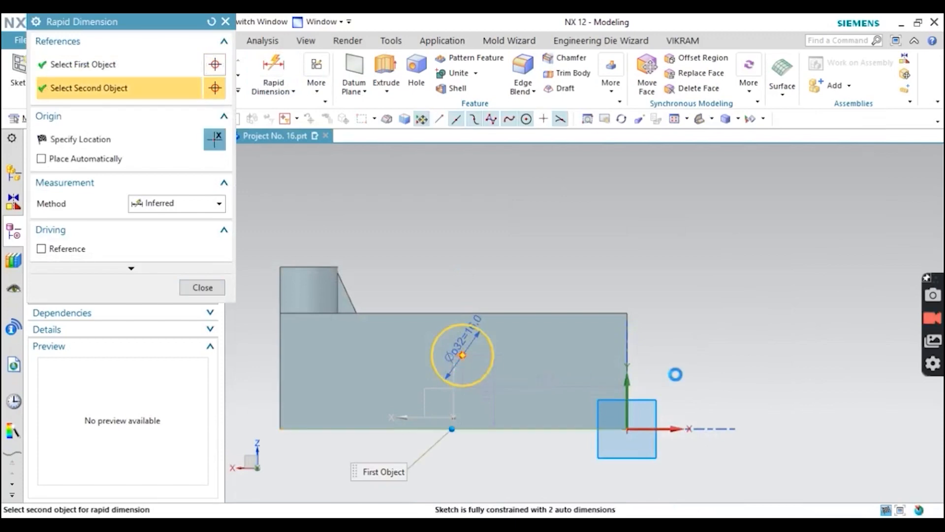
click(702, 412)
text(17)
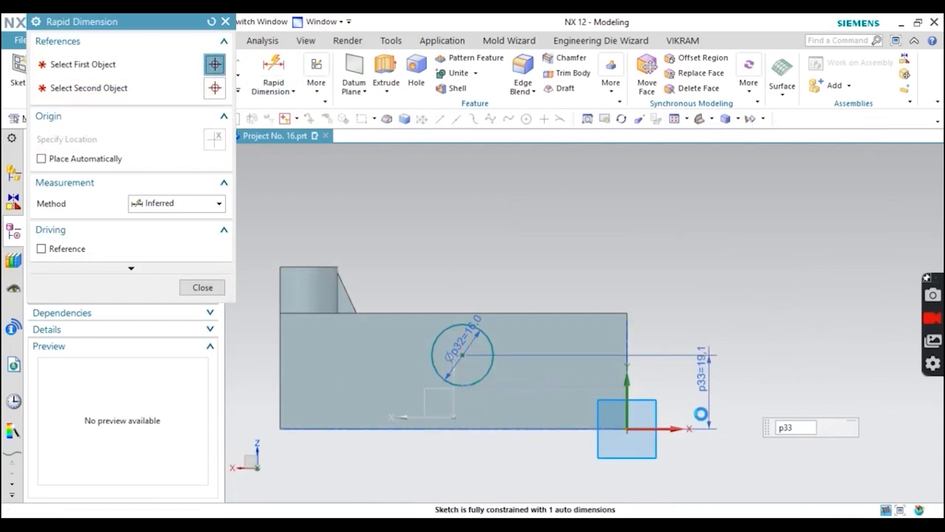
key(Return)
click(206, 287)
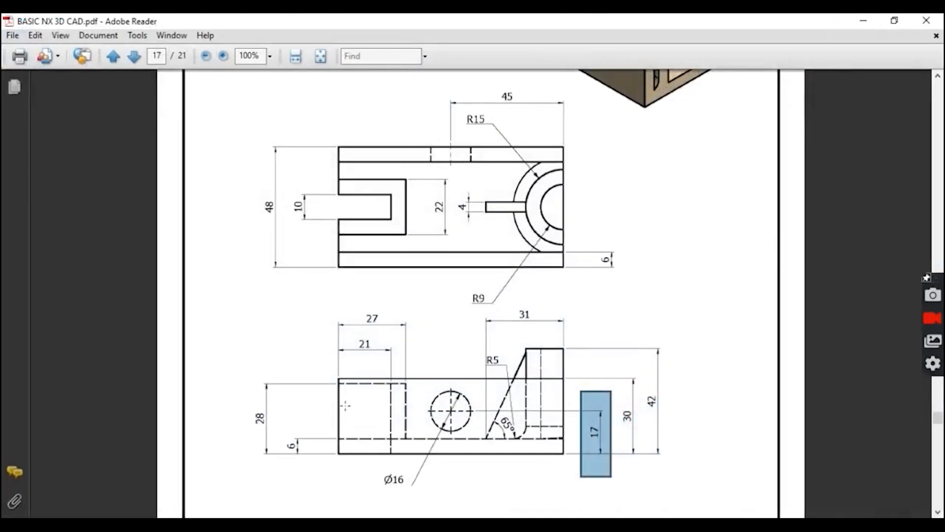
- Check the hole's lengthwise position in the PDF, dimension the circle centre 45 mm from the wall's vertical end edge, and finish the sketch
drag(388, 415, 457, 409)
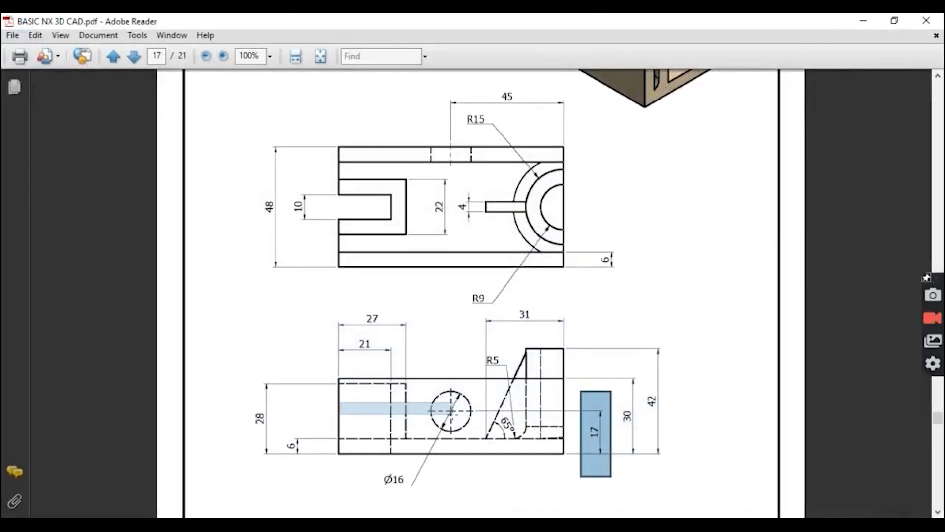
scroll(452, 394, up, 3)
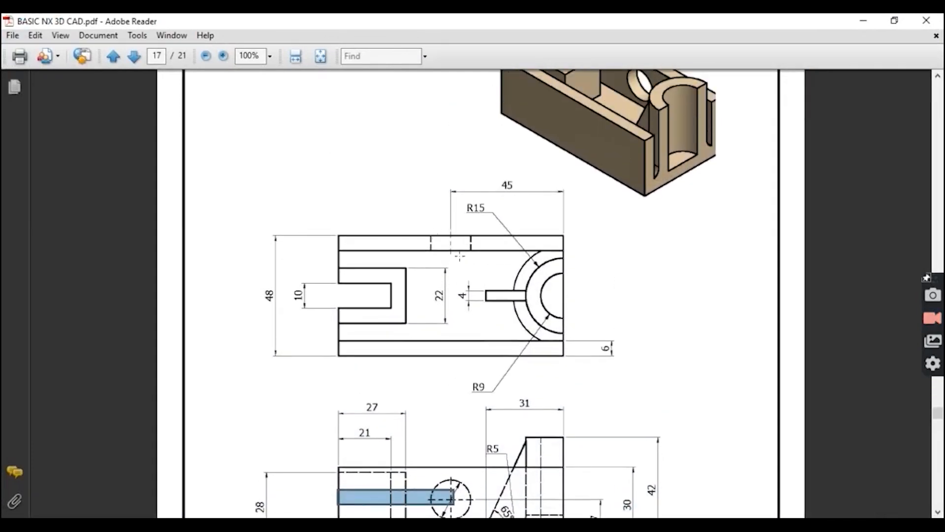
drag(483, 165, 518, 193)
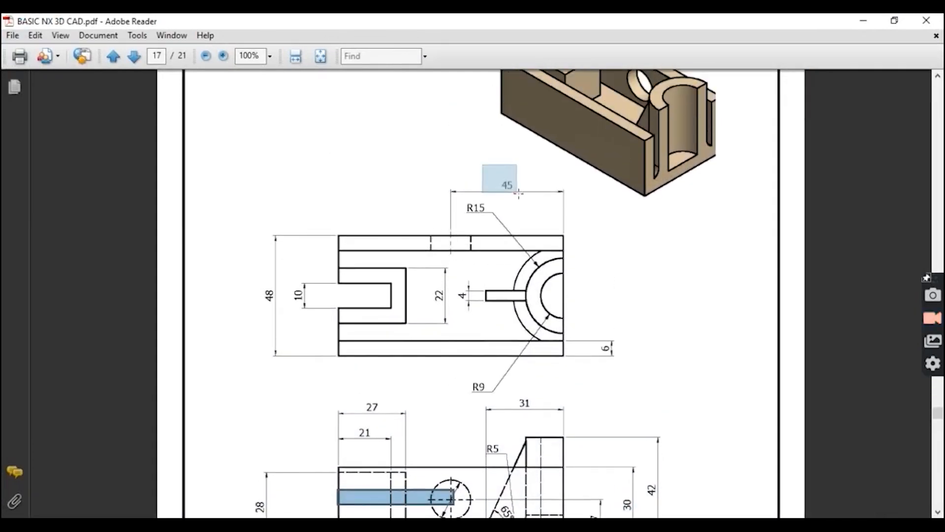
key(alt+Tab)
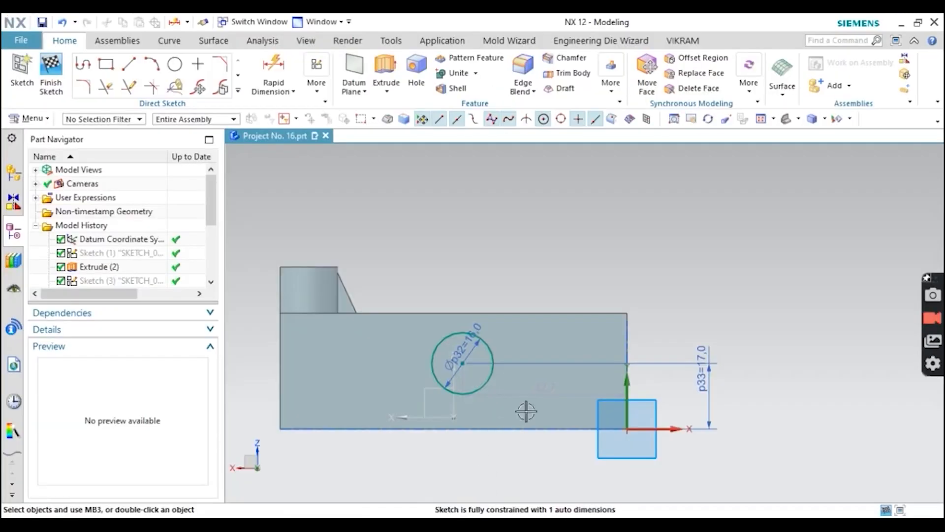
click(273, 74)
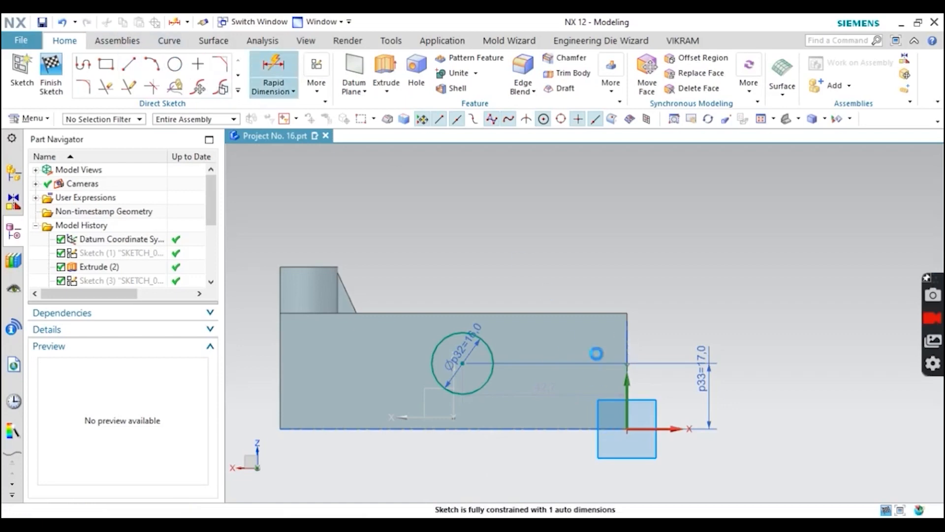
click(628, 327)
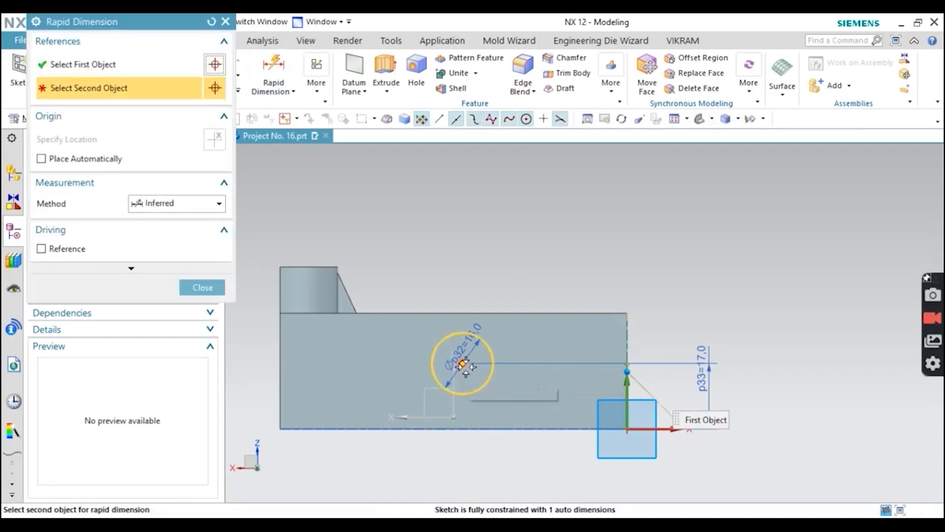
click(534, 258)
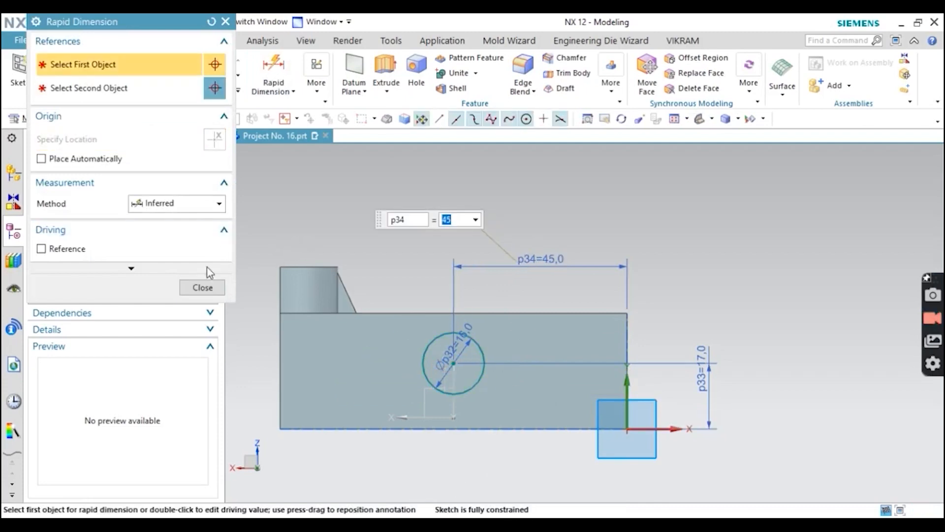
click(211, 288)
key(ctrl+q)
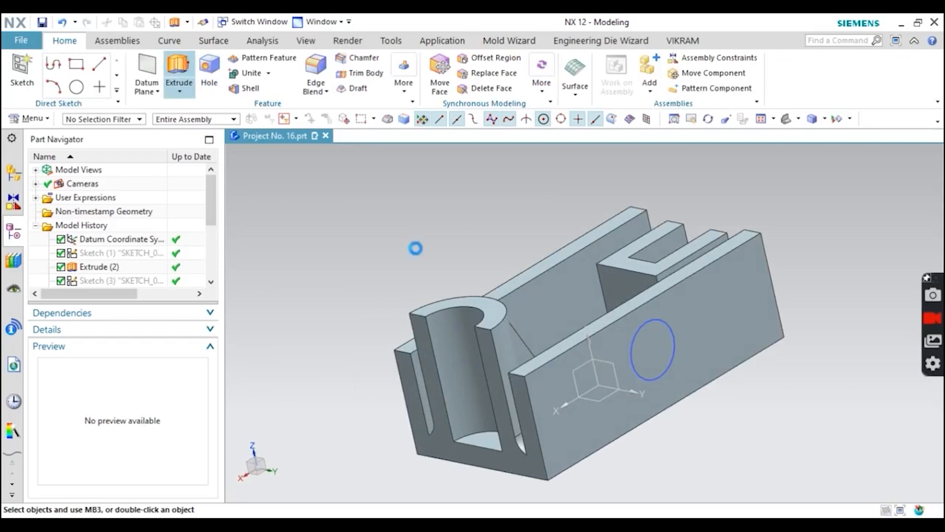
- Extrude the circle as a cut through the side wall, reversing the direction into the body and ending the cut at Until Next
click(642, 335)
click(164, 139)
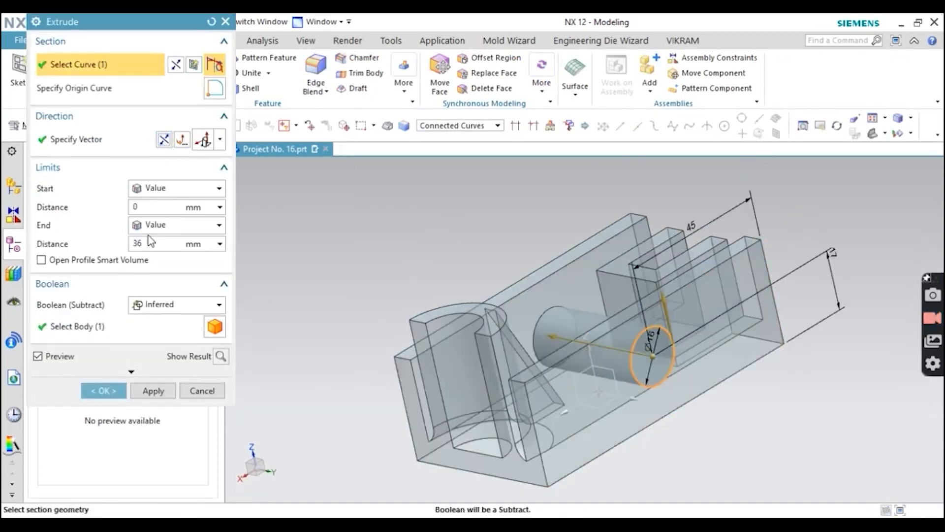
click(140, 224)
click(155, 269)
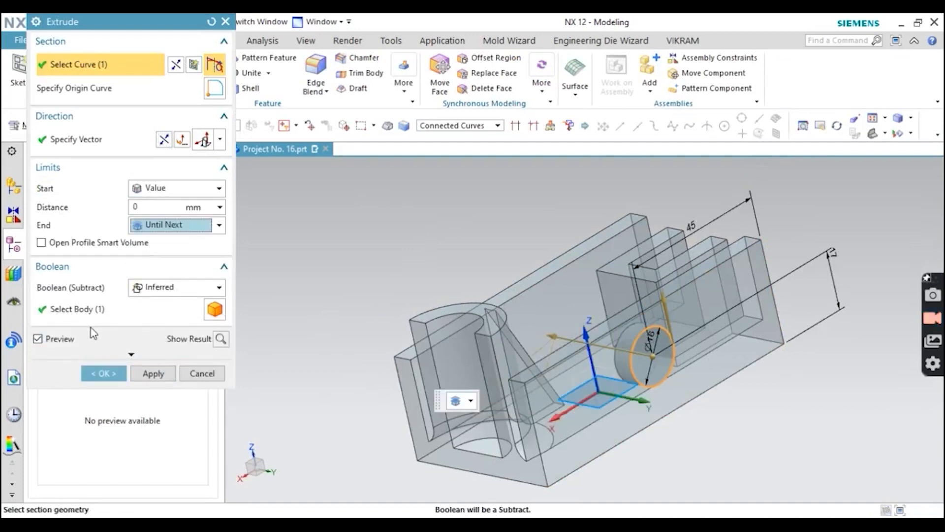
click(102, 372)
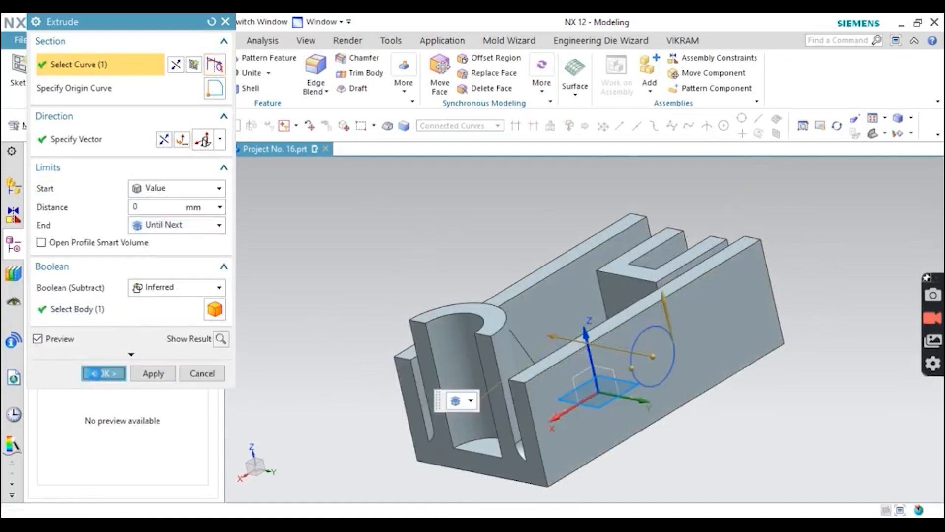
- Hide the hole's circle sketch and show the bracket in the isometric view
click(655, 323)
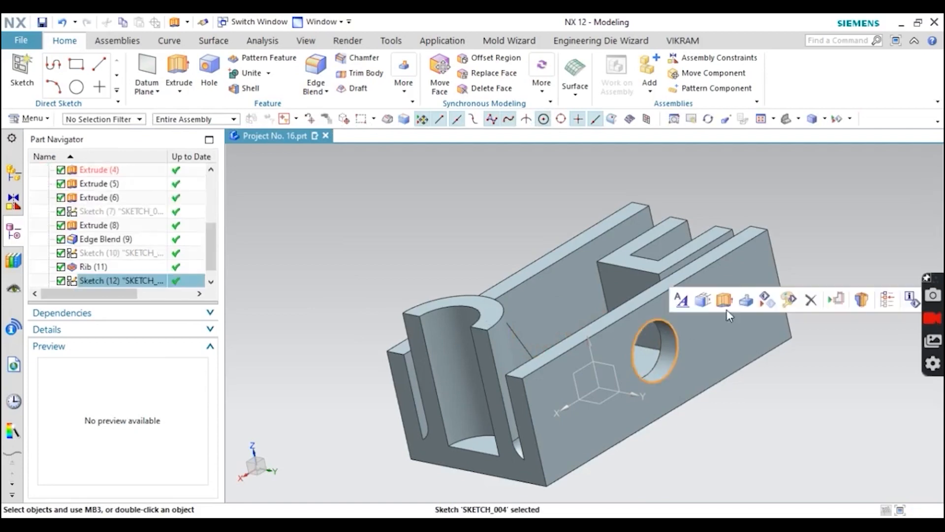
click(762, 305)
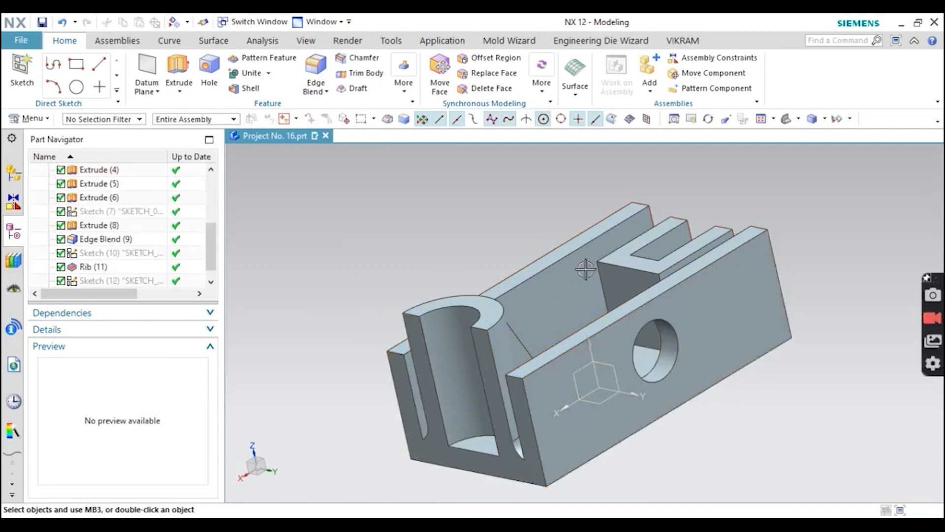
click(788, 120)
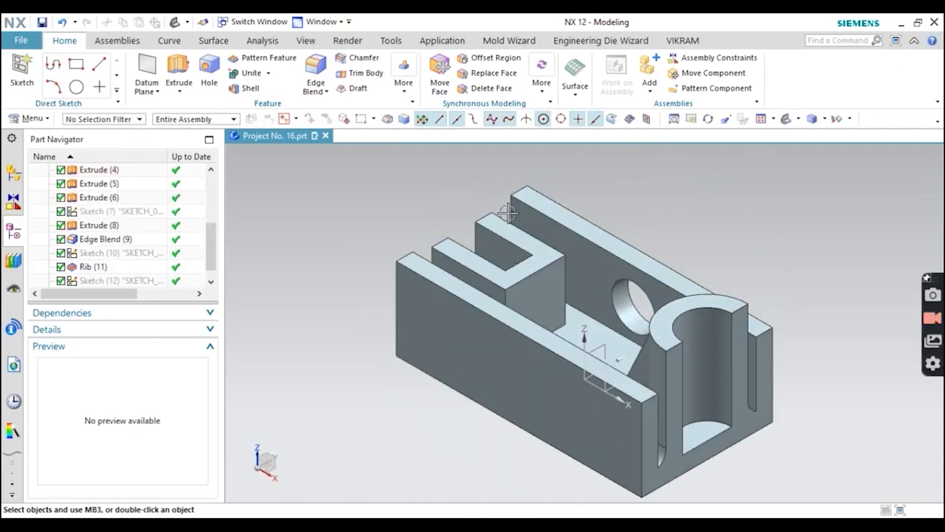
- Compare the finished bracket with the pictorial and dimensioned views of Project No. 16 in the PDF, and return to NX
key(alt+Tab)
scroll(430, 263, up, 5)
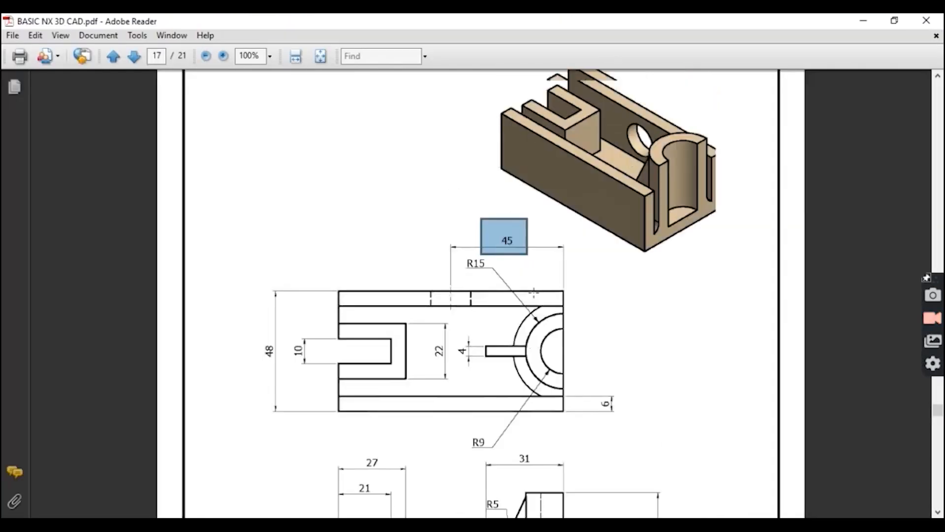
click(430, 264)
scroll(747, 301, up, 1)
click(710, 118)
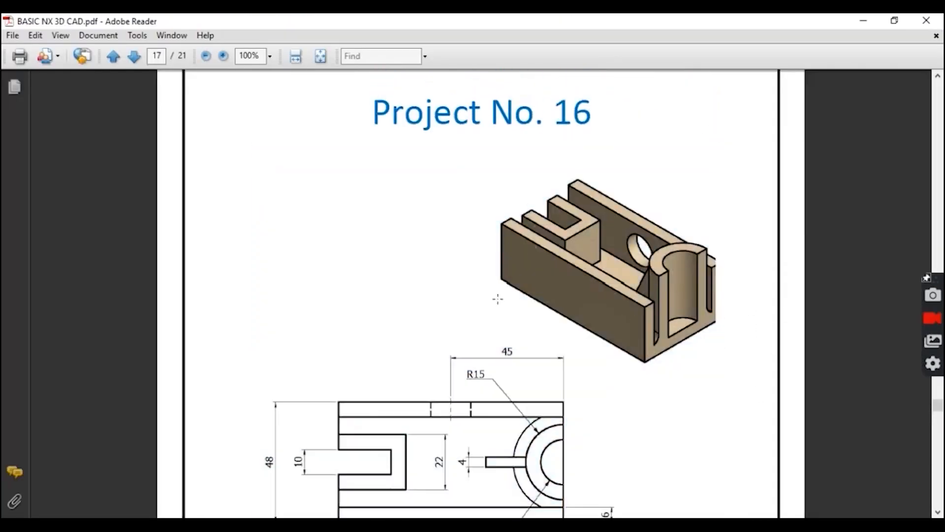
scroll(498, 299, down, 13)
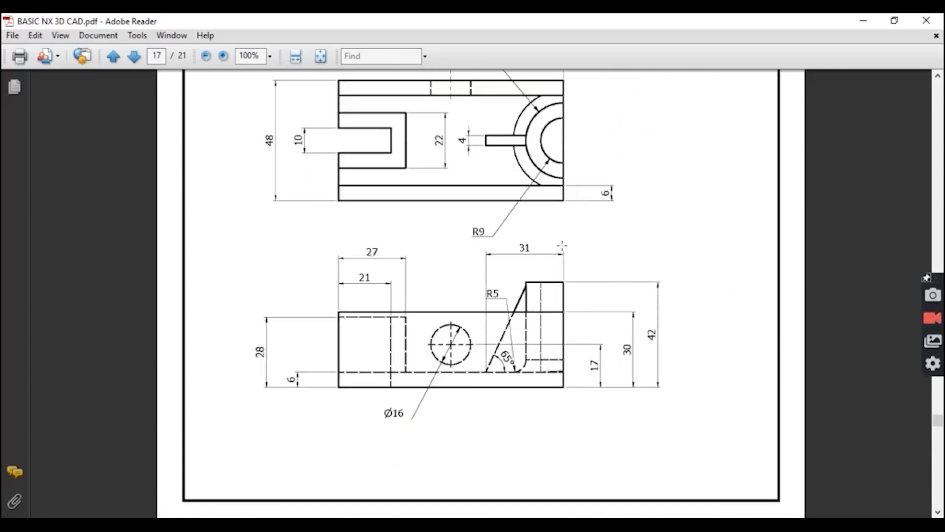
scroll(544, 398, up, 2)
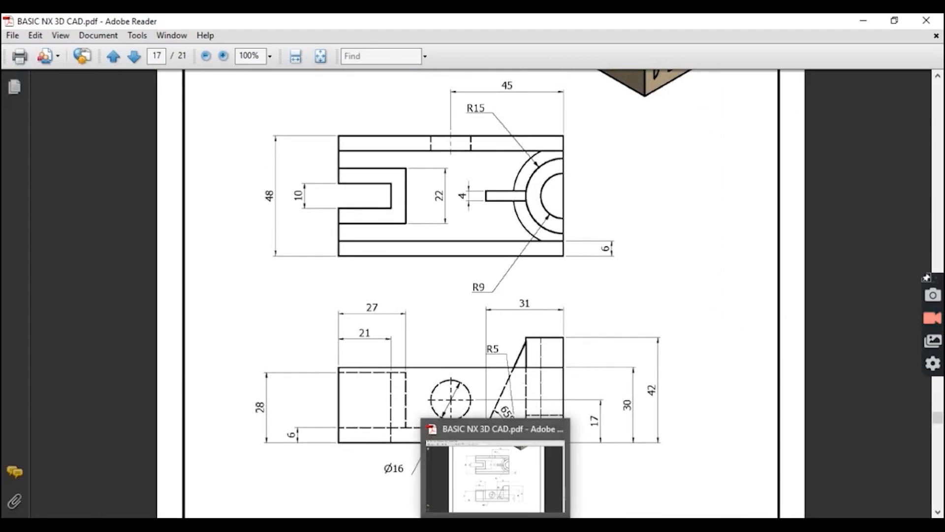
click(498, 523)
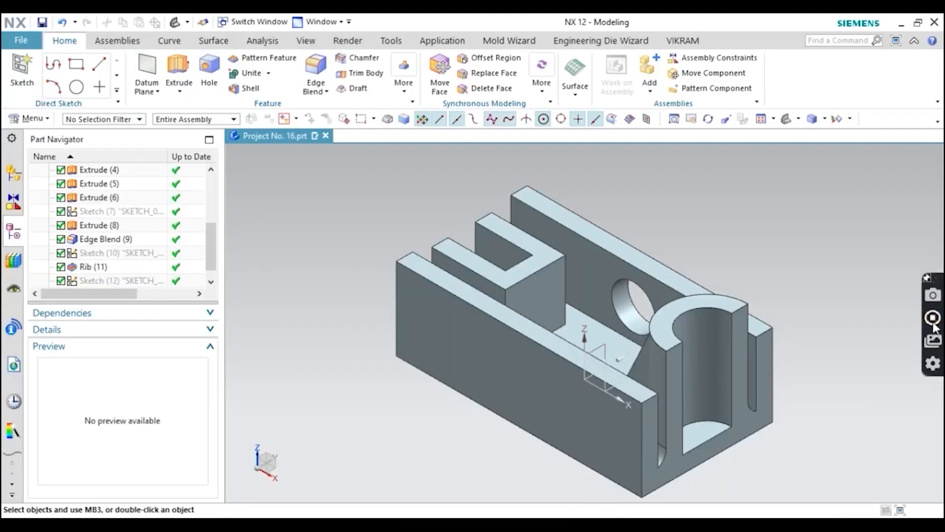